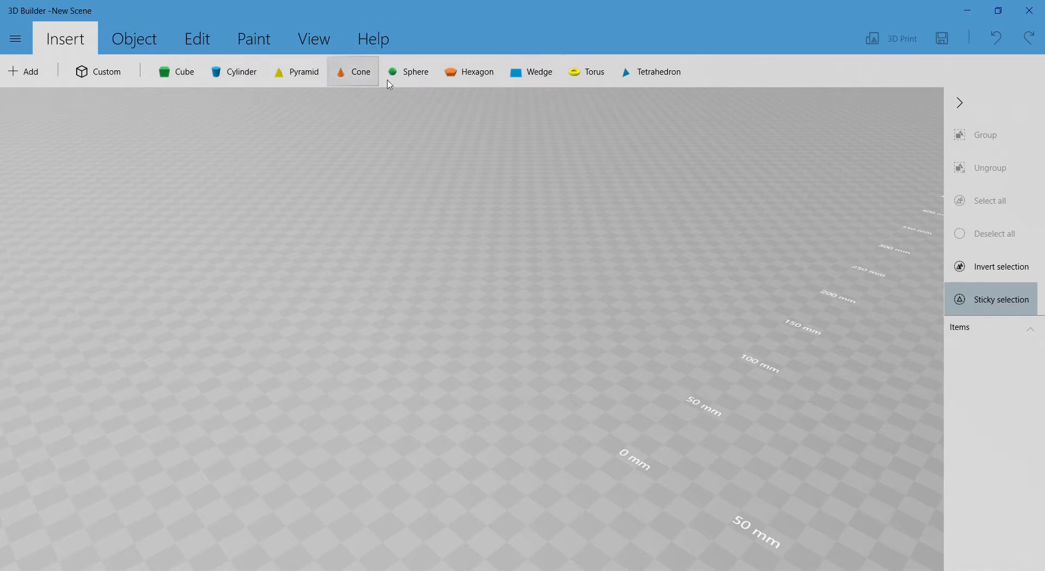
# Insert a cube, try moving it sideways by about 45 mm, and undo the move.
pyautogui.click(74, 52)
pyautogui.click(82, 29)
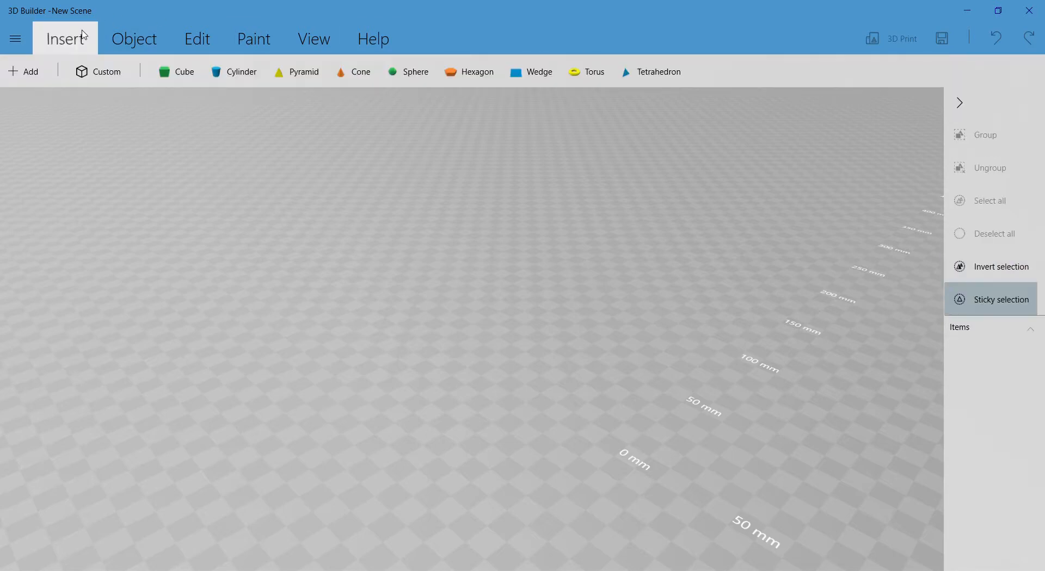
pyautogui.click(191, 80)
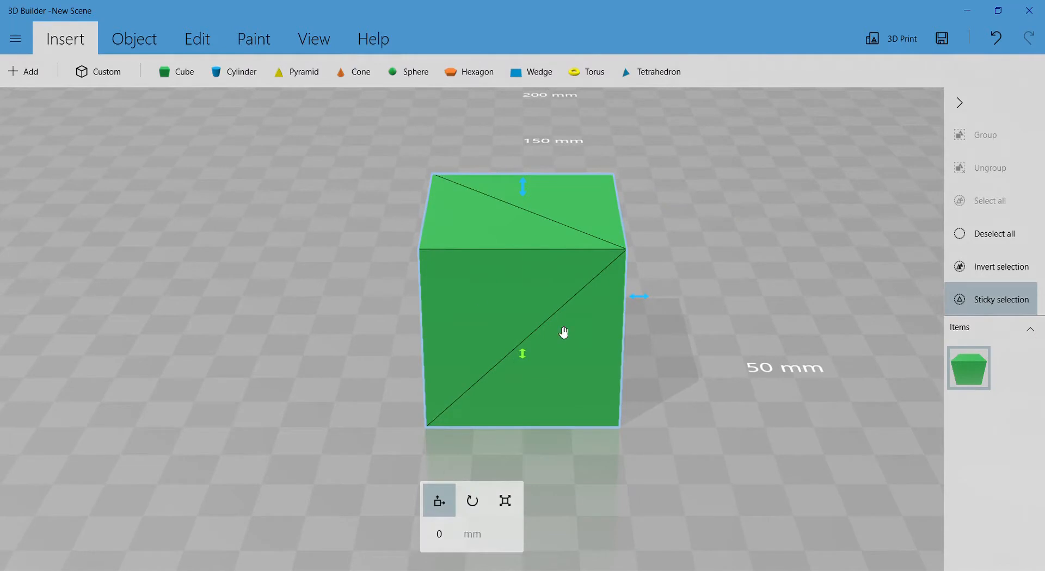
pyautogui.moveTo(561, 329); pyautogui.dragTo(397, 282)
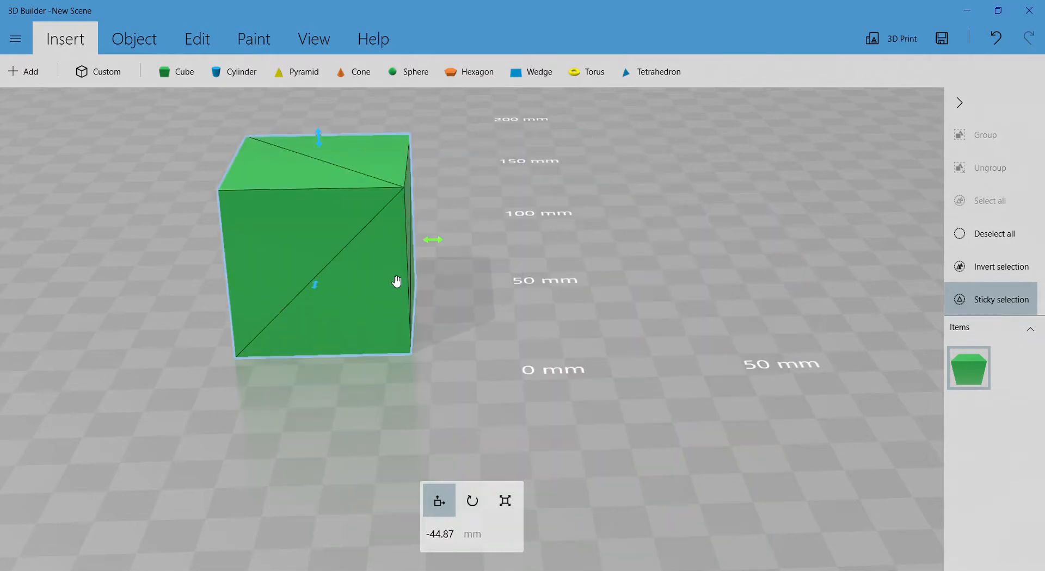
pyautogui.hotkey('ctrl', 'z')
pyautogui.moveTo(626, 296); pyautogui.dragTo(473, 259)
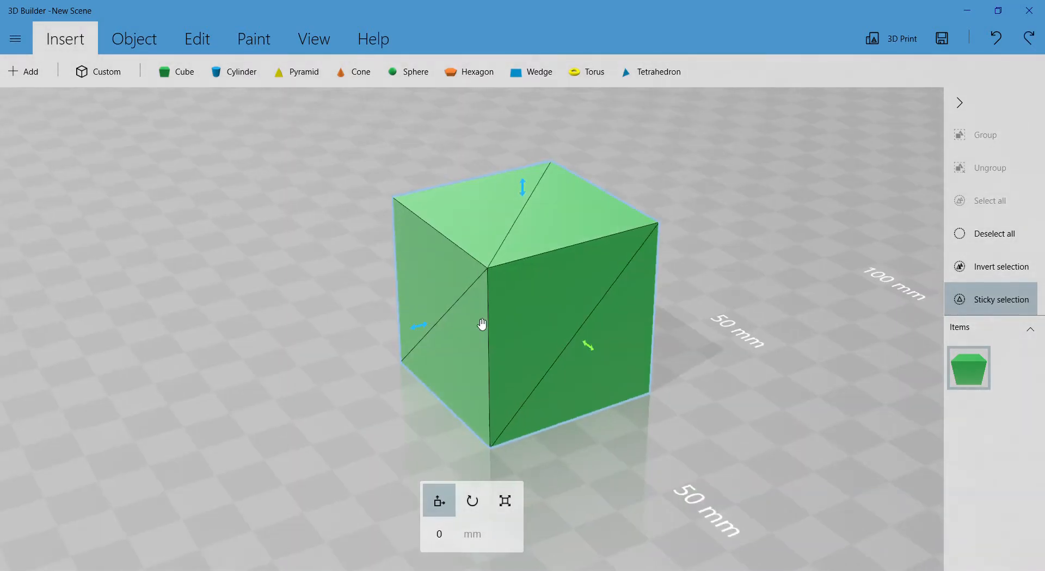
# Try stretching the cube's height to about 109 mm with Scale and undo the change.
pyautogui.click(505, 505)
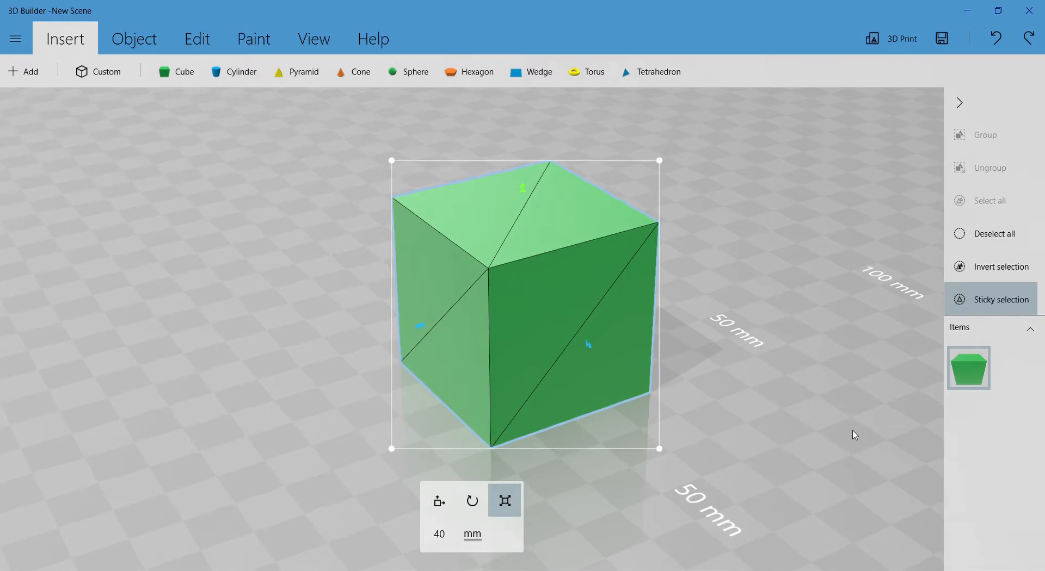
pyautogui.moveTo(853, 434); pyautogui.dragTo(712, 300)
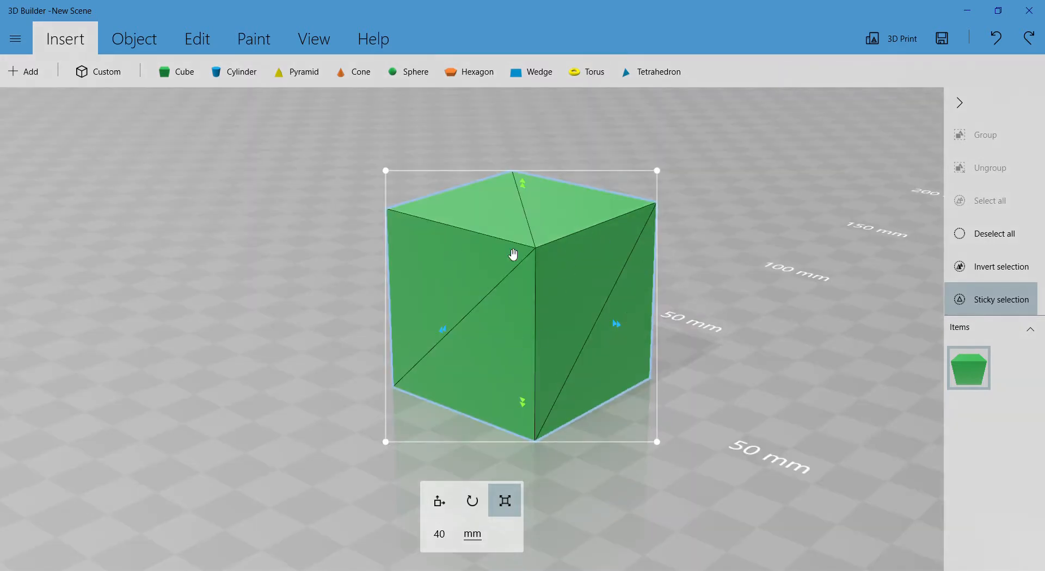
pyautogui.scroll(-5, 773, 231)
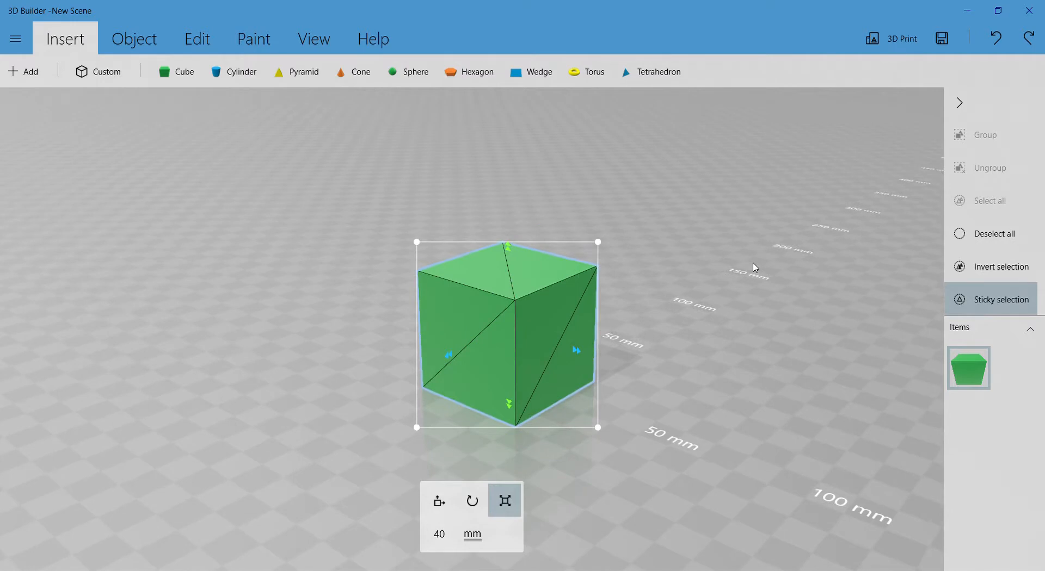
pyautogui.scroll(-2, 734, 310)
pyautogui.moveTo(523, 265); pyautogui.dragTo(541, 188)
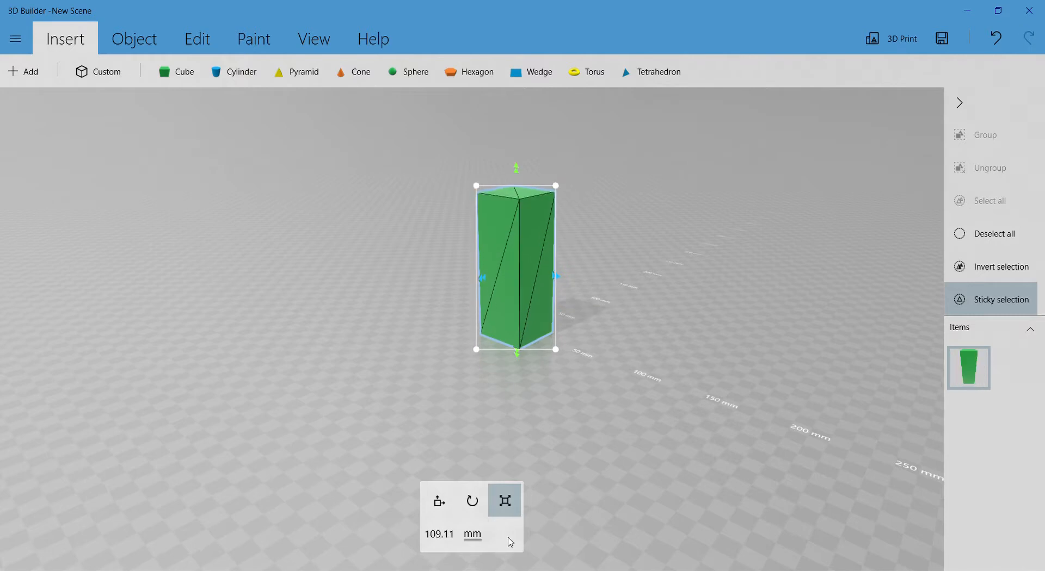
pyautogui.hotkey('ctrl', 'z')
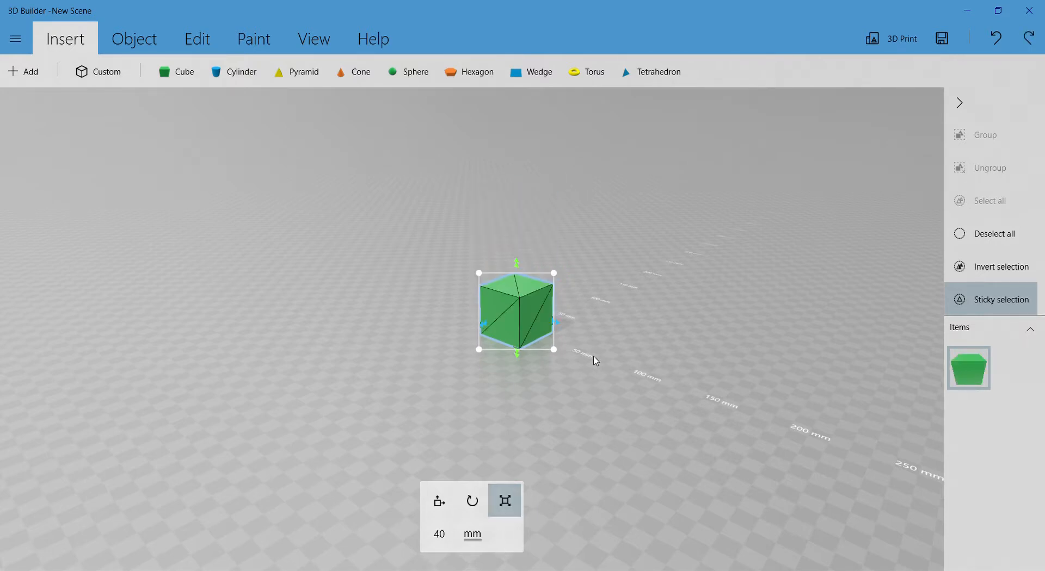
# Try shrinking the cube proportionally to about 26 mm and about 23 mm, and delete it from the scene.
pyautogui.scroll(1, 595, 359)
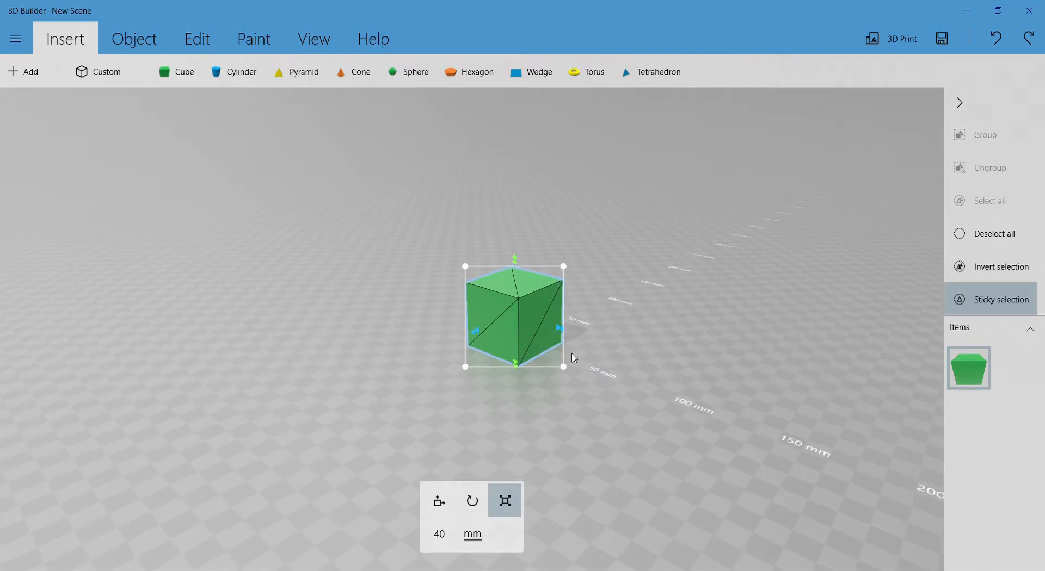
pyautogui.moveTo(569, 267); pyautogui.dragTo(586, 286)
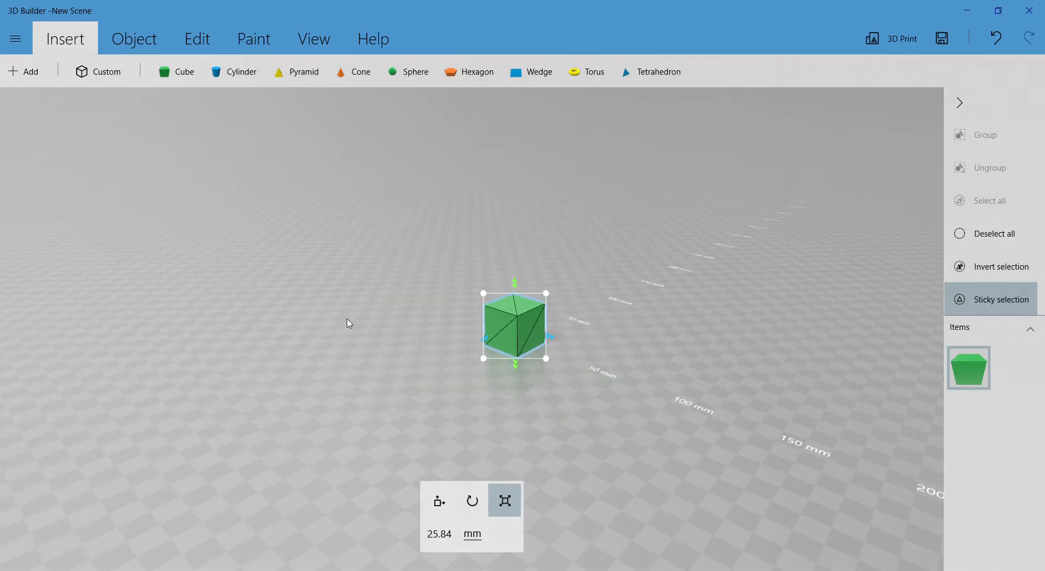
pyautogui.hotkey('ctrl', 'z')
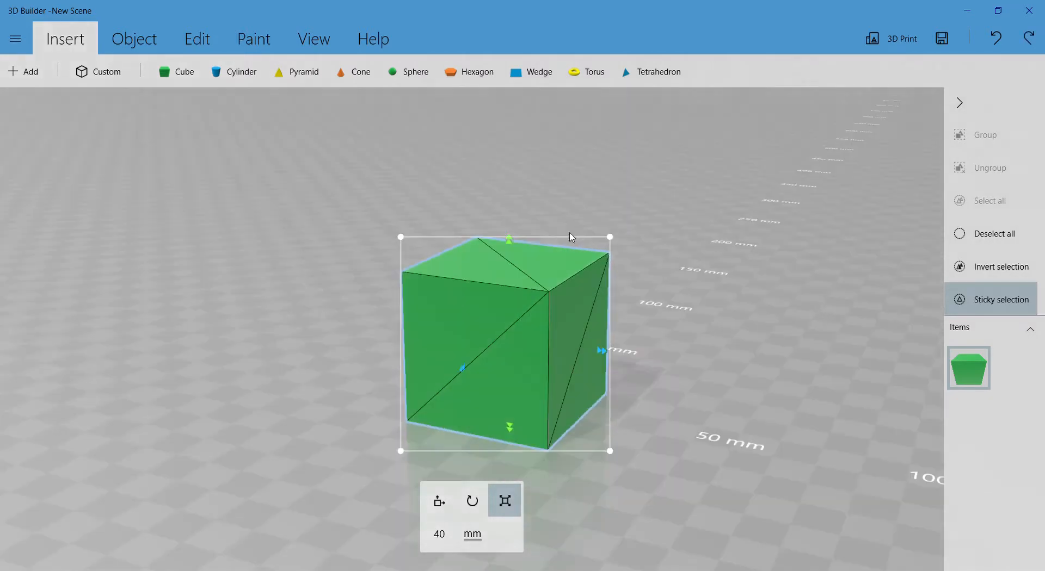
pyautogui.moveTo(516, 240); pyautogui.dragTo(505, 345)
pyautogui.hotkey('ctrl', 'z')
pyautogui.moveTo(612, 245); pyautogui.dragTo(673, 346)
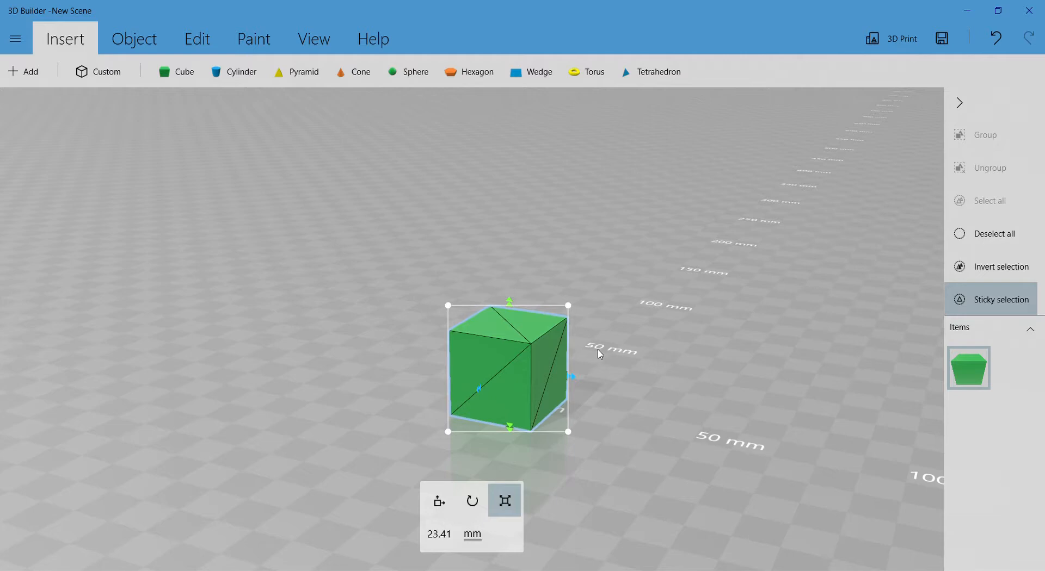
pyautogui.press('Delete')
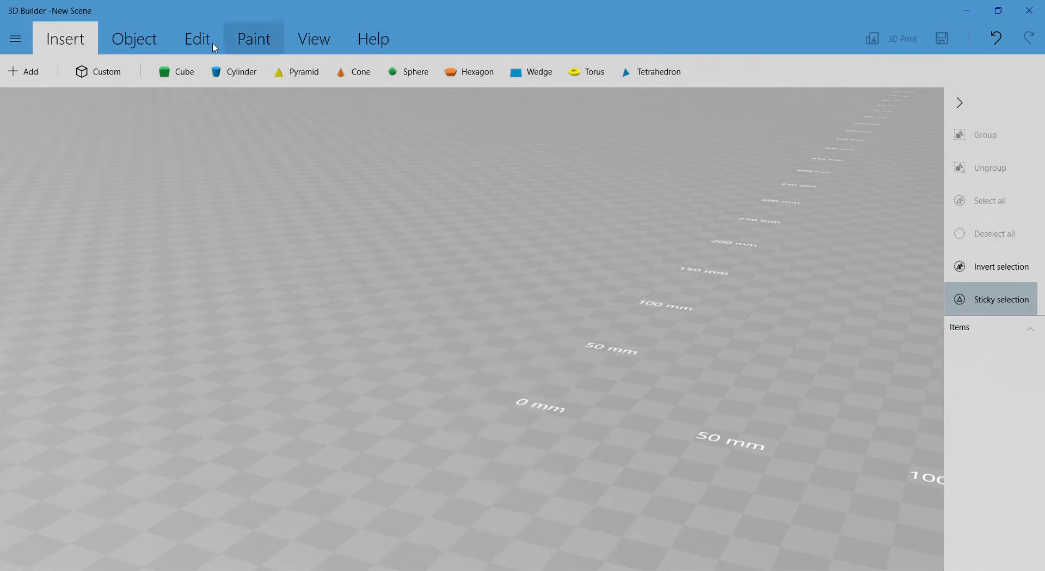
# Insert a new cube and scale it into a slender column about 90 mm tall.
pyautogui.click(165, 74)
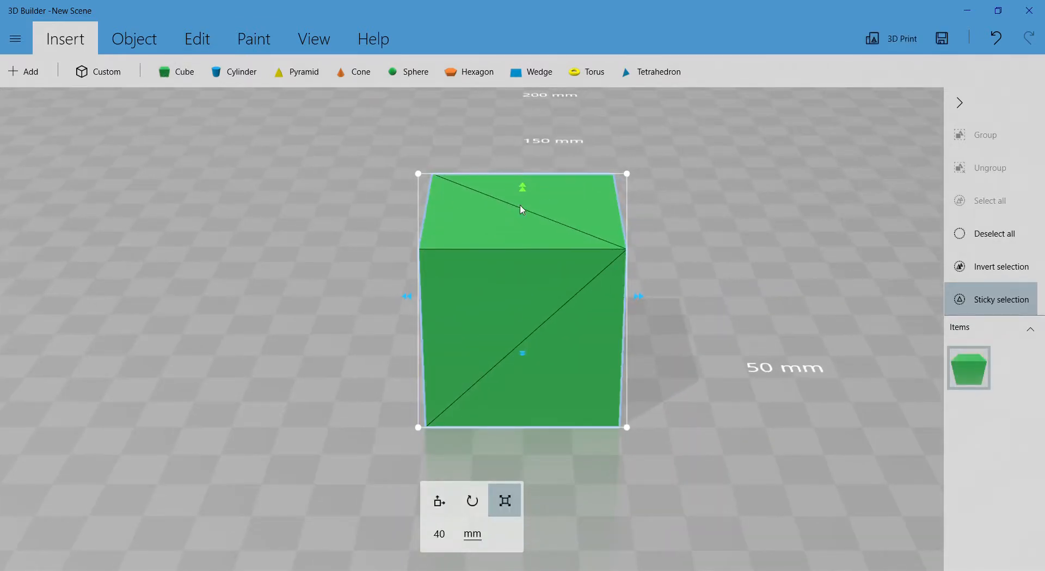
pyautogui.moveTo(746, 321); pyautogui.dragTo(730, 284)
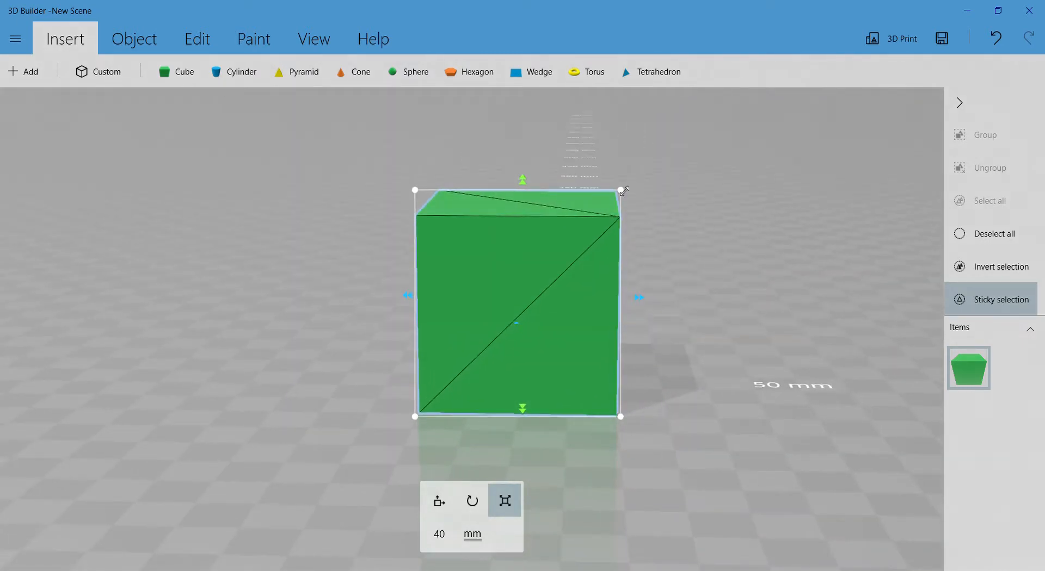
pyautogui.moveTo(623, 191); pyautogui.dragTo(581, 286)
pyautogui.moveTo(529, 331); pyautogui.dragTo(674, 194)
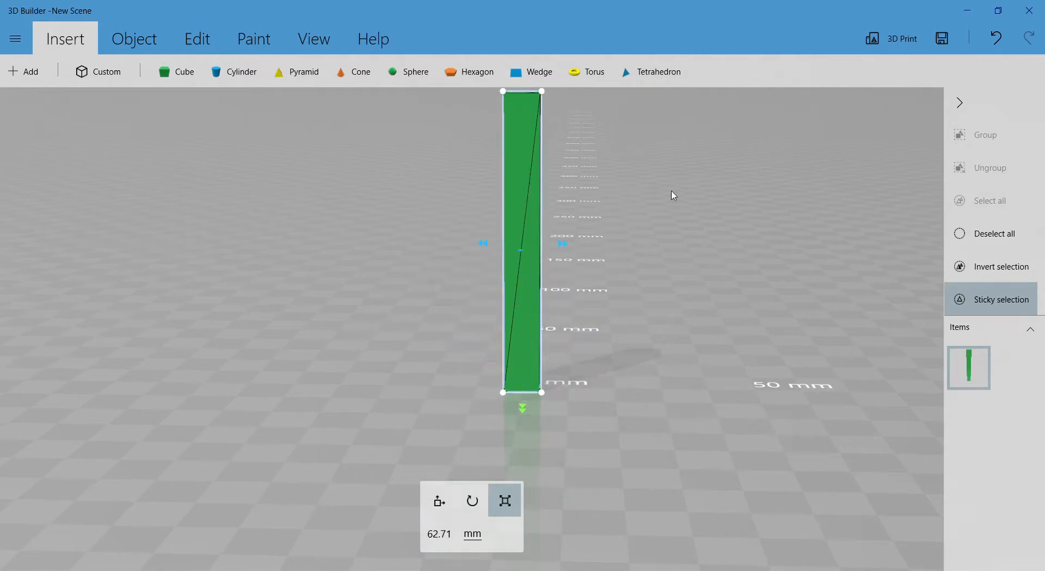
pyautogui.scroll(-3, 662, 263)
pyautogui.moveTo(651, 235); pyautogui.dragTo(544, 381, button='right')
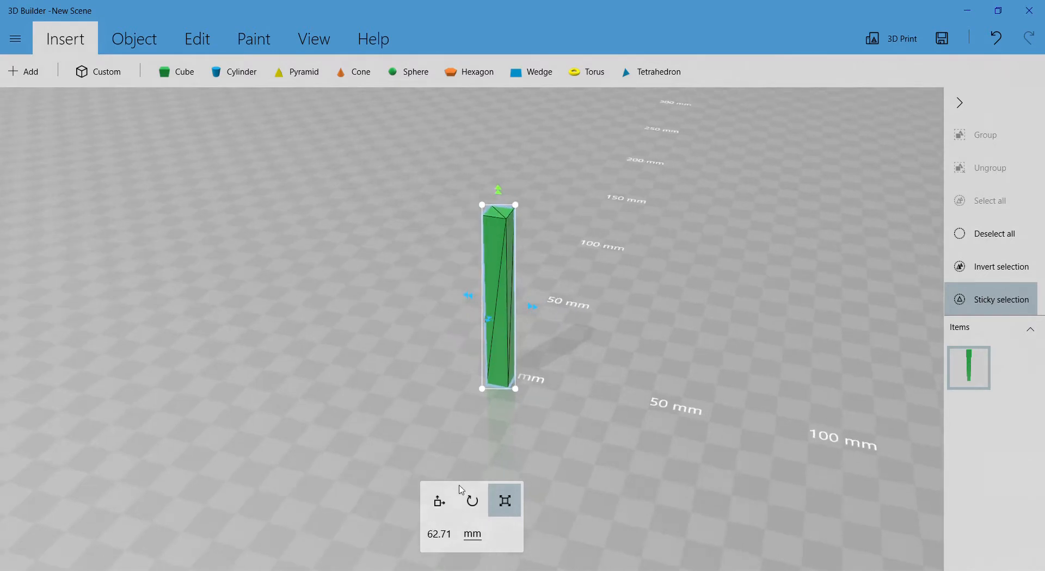
pyautogui.moveTo(498, 191); pyautogui.dragTo(507, 102)
pyautogui.scroll(2, 658, 196)
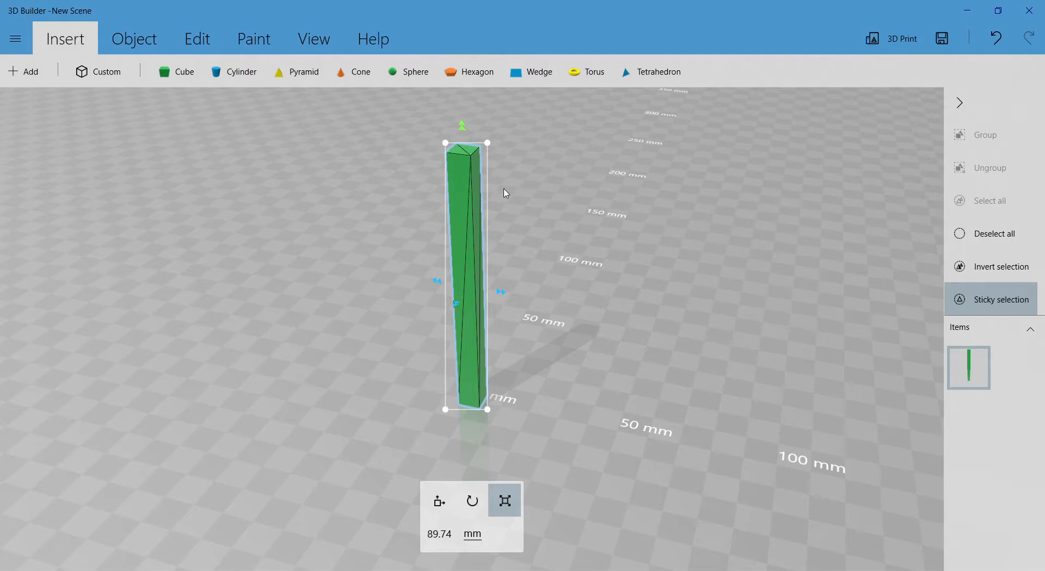
# Insert a second cube around the slender column and stretch its height to about 206 mm.
pyautogui.click(177, 71)
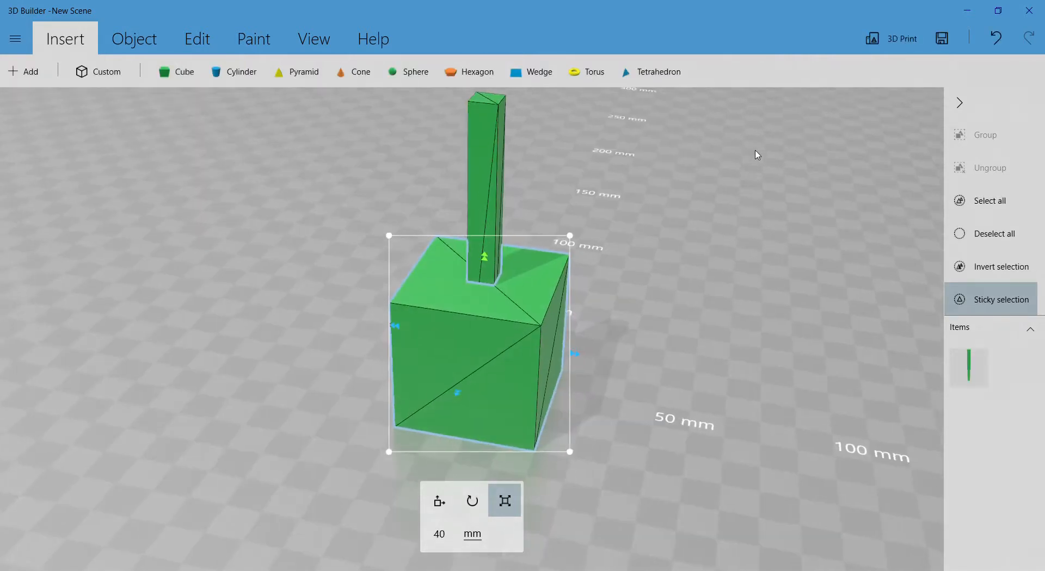
pyautogui.scroll(-2, 502, 296)
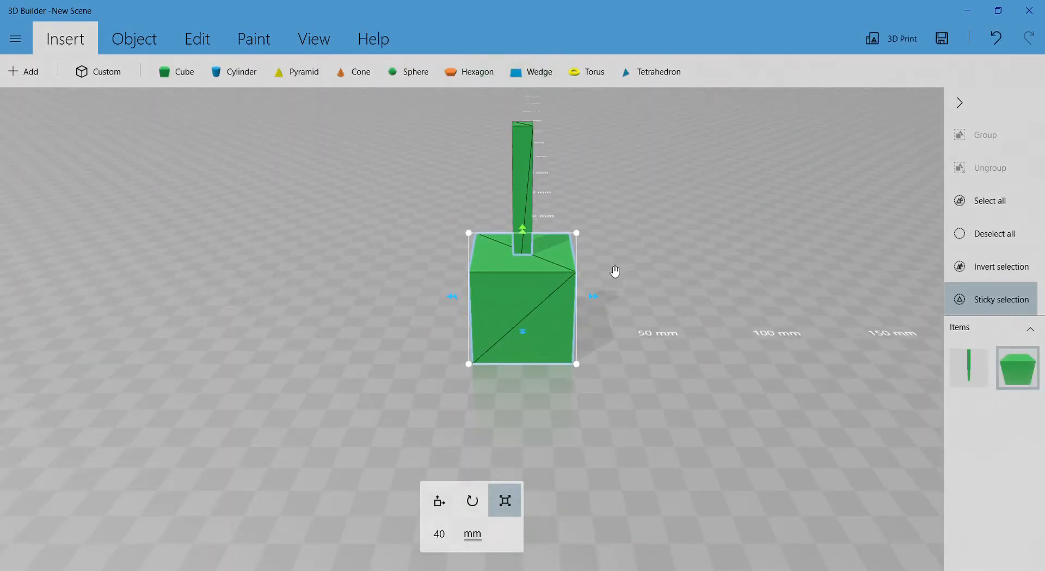
pyautogui.moveTo(706, 316); pyautogui.dragTo(640, 267, button='right')
pyautogui.scroll(-5, 622, 222)
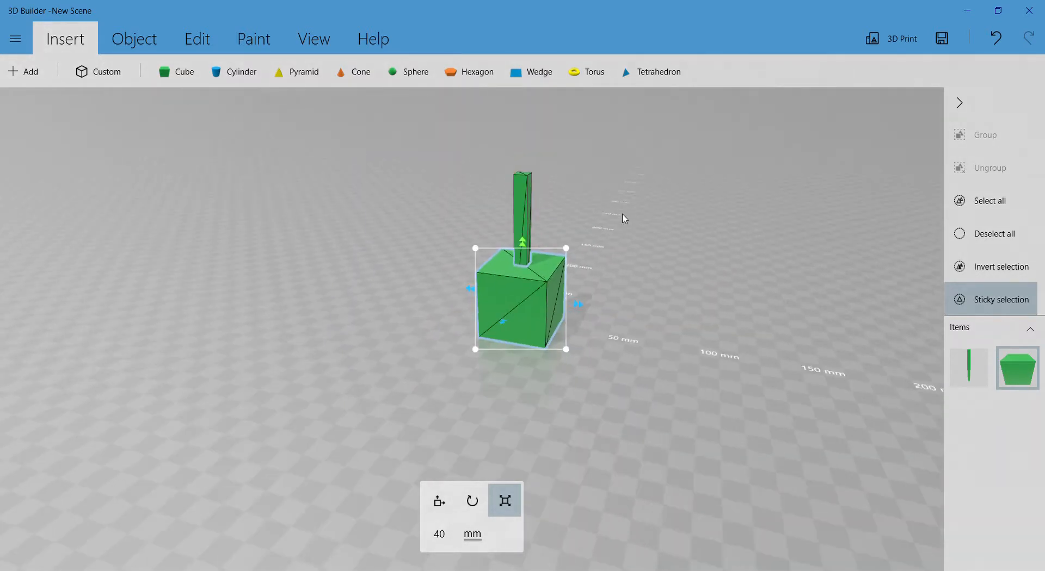
pyautogui.moveTo(660, 196); pyautogui.dragTo(629, 251)
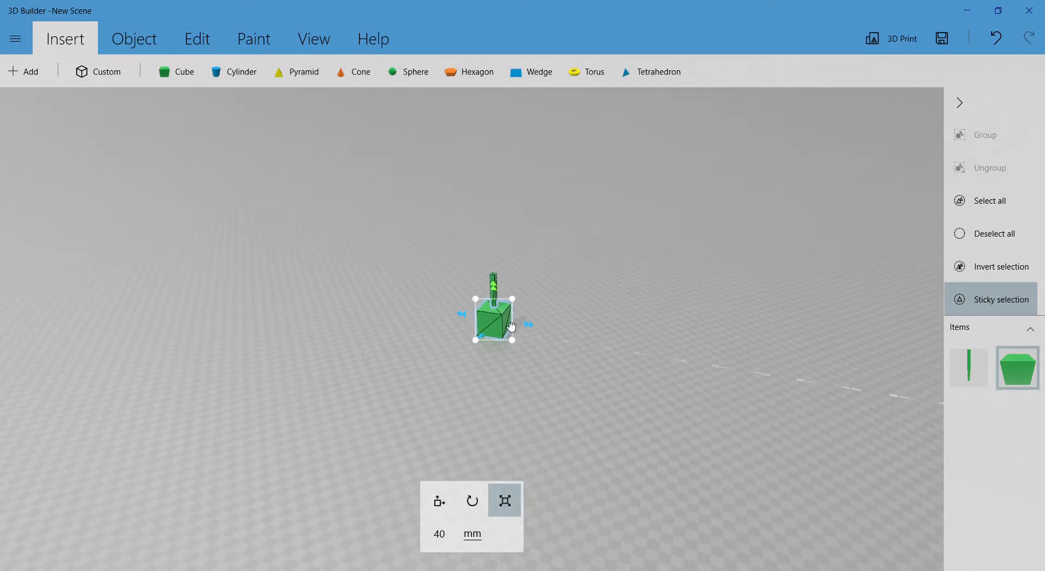
pyautogui.scroll(6, 580, 313)
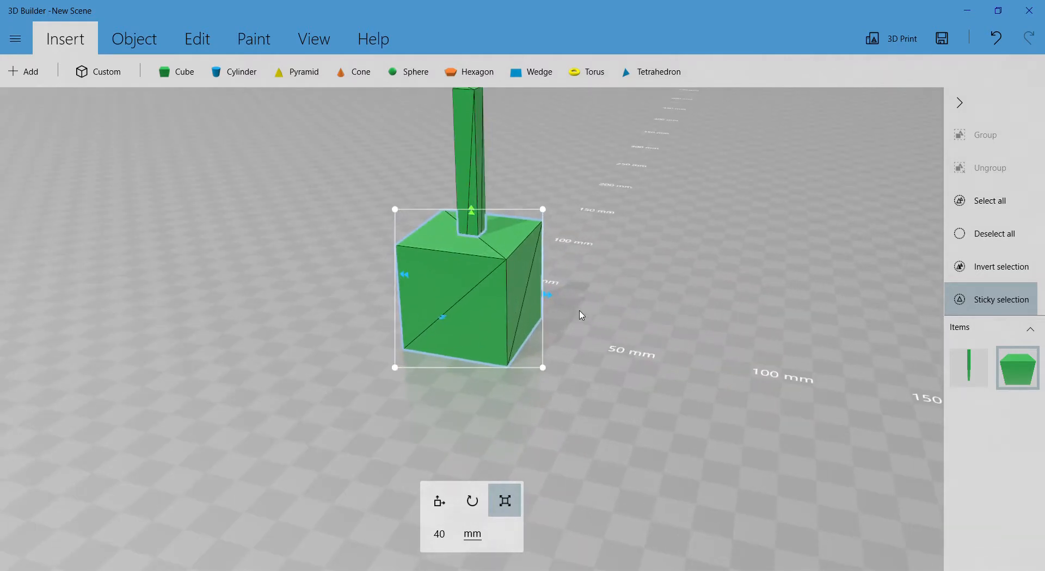
pyautogui.moveTo(579, 284); pyautogui.dragTo(607, 297, button='right')
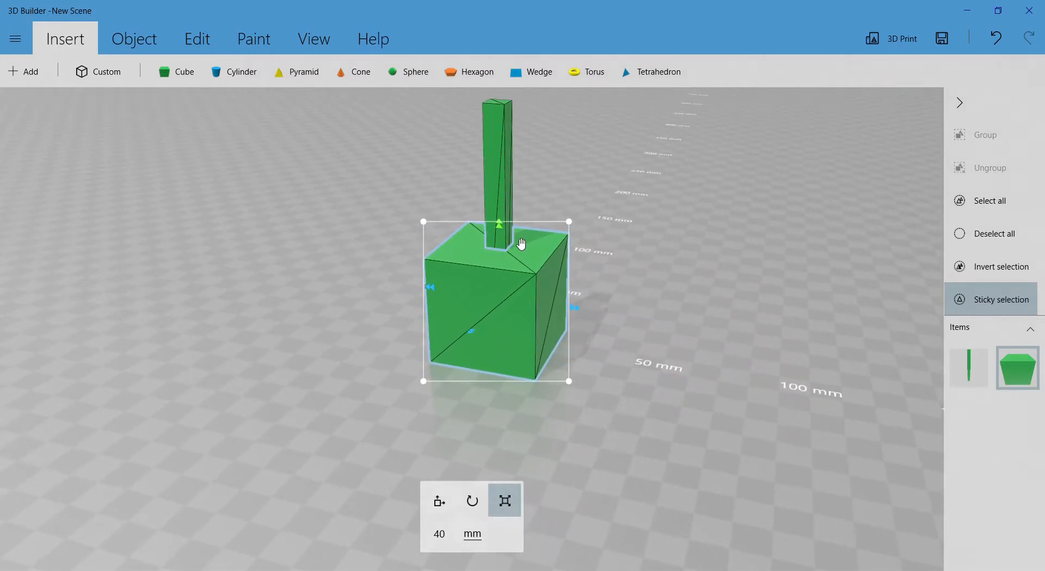
pyautogui.moveTo(500, 227); pyautogui.dragTo(585, 15)
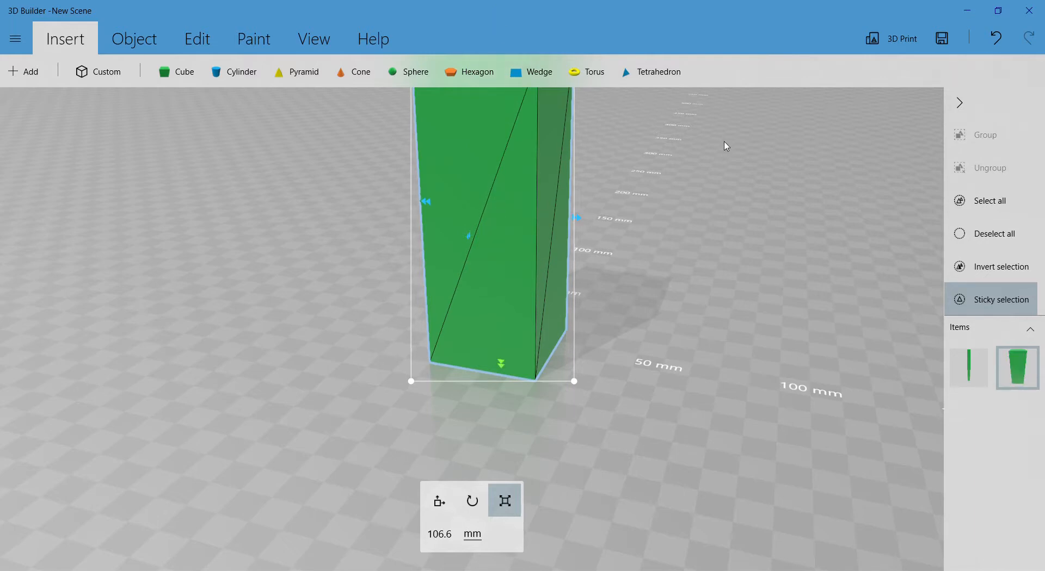
pyautogui.scroll(-5, 725, 146)
pyautogui.moveTo(512, 177); pyautogui.dragTo(519, 44)
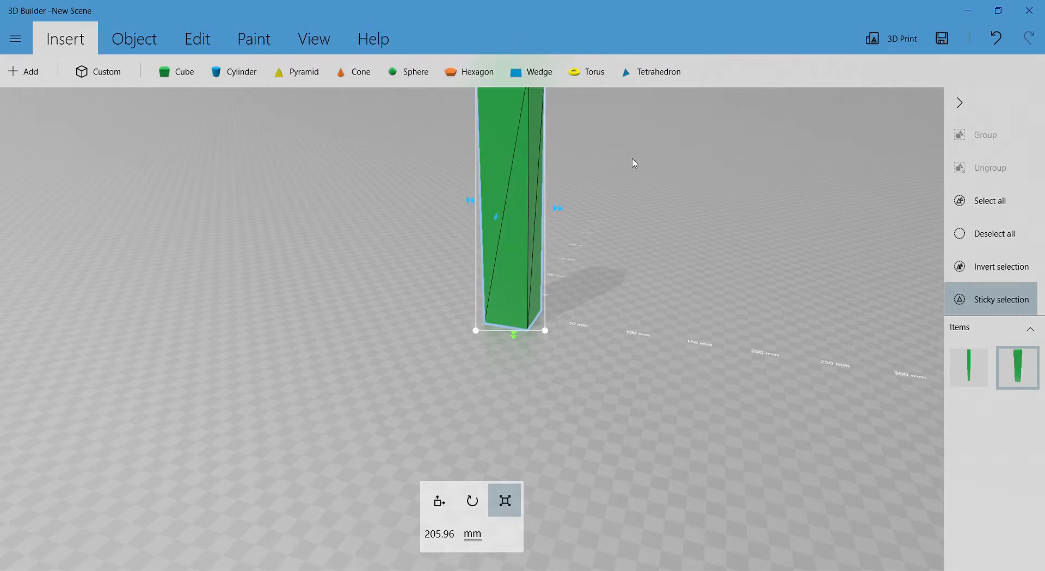
# Stretch the second block's height to about 269 mm and extend it upward once more.
pyautogui.moveTo(655, 131); pyautogui.dragTo(626, 316)
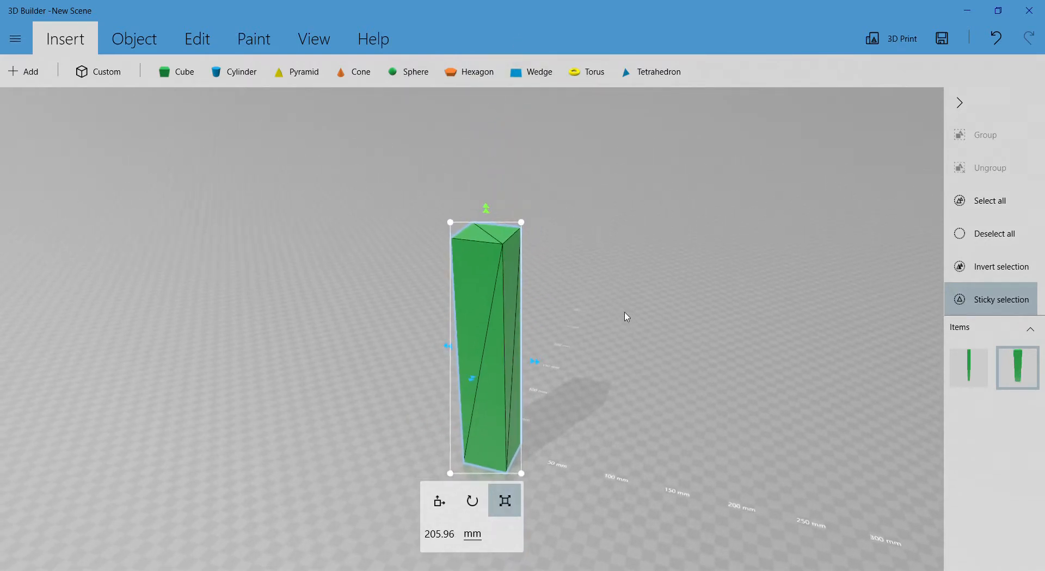
pyautogui.moveTo(489, 208); pyautogui.dragTo(490, 104)
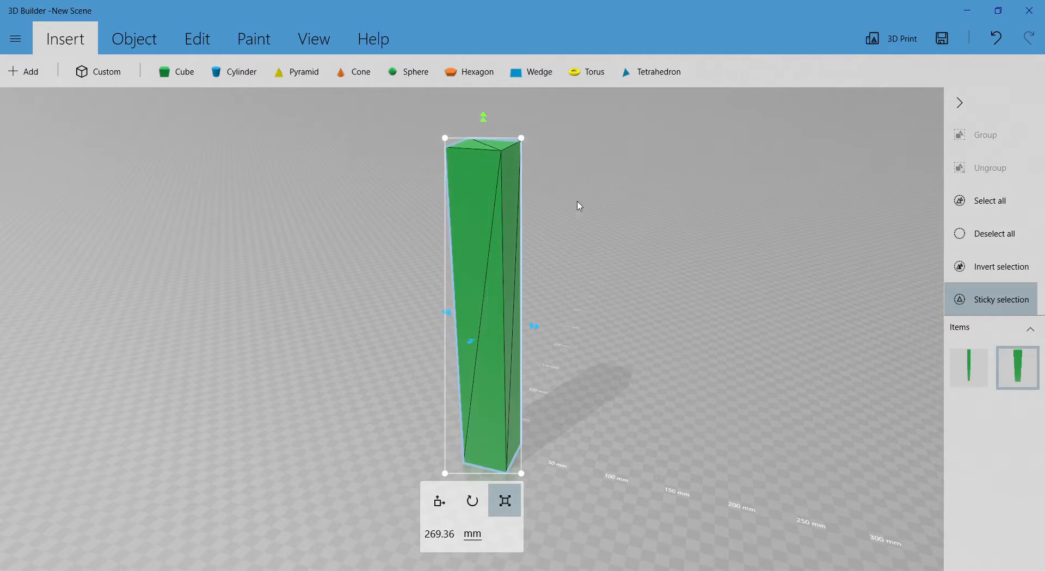
pyautogui.scroll(-3, 650, 271)
pyautogui.moveTo(651, 270); pyautogui.dragTo(503, 272)
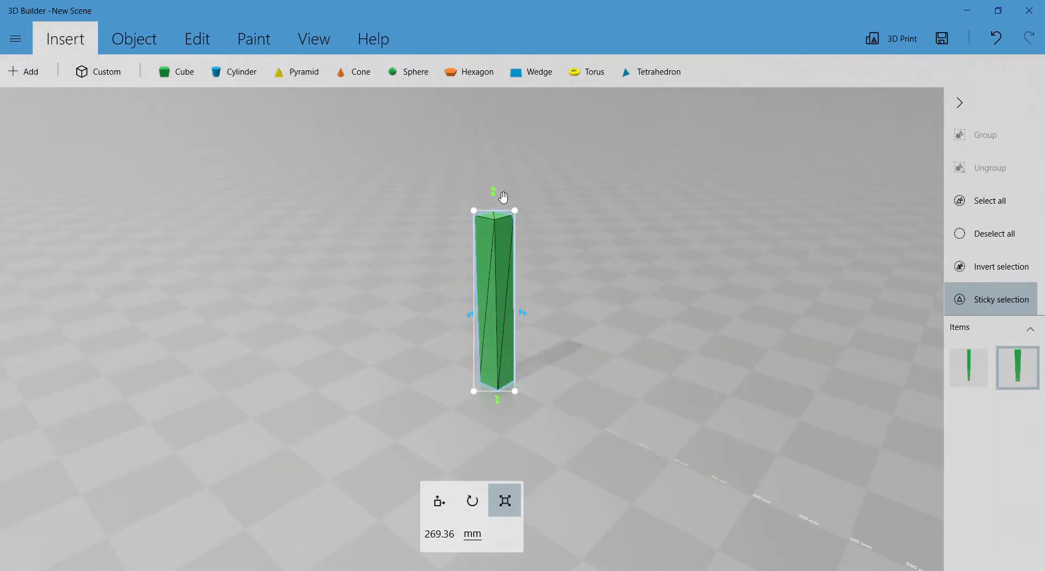
pyautogui.moveTo(498, 196); pyautogui.dragTo(510, 103)
pyautogui.moveTo(597, 223); pyautogui.dragTo(514, 143)
# Insert a third cube and move it 40 mm sideways so it sits beside the tall block's base.
pyautogui.click(176, 71)
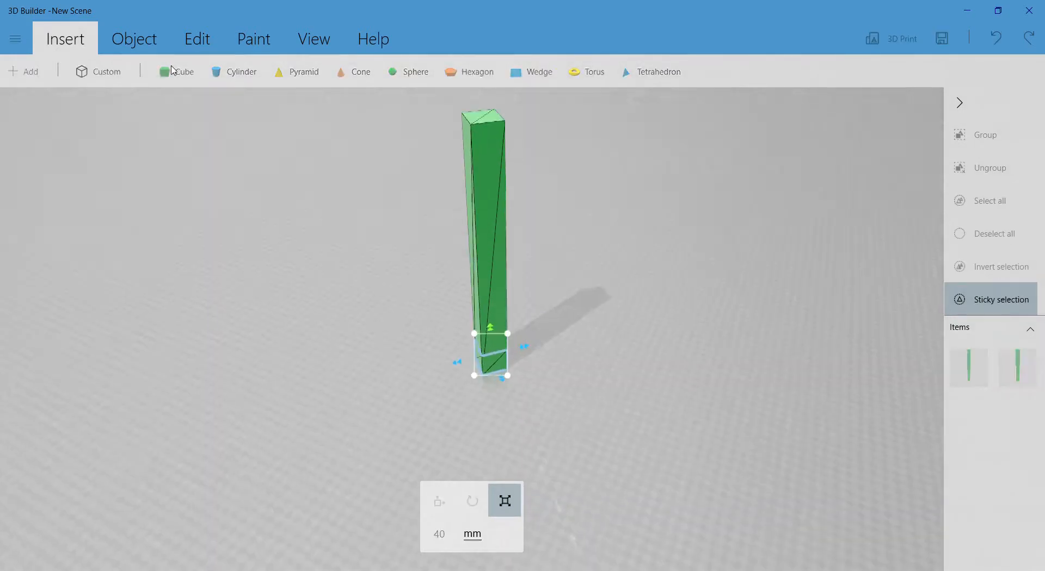
pyautogui.scroll(-3, 642, 318)
pyautogui.press('m')
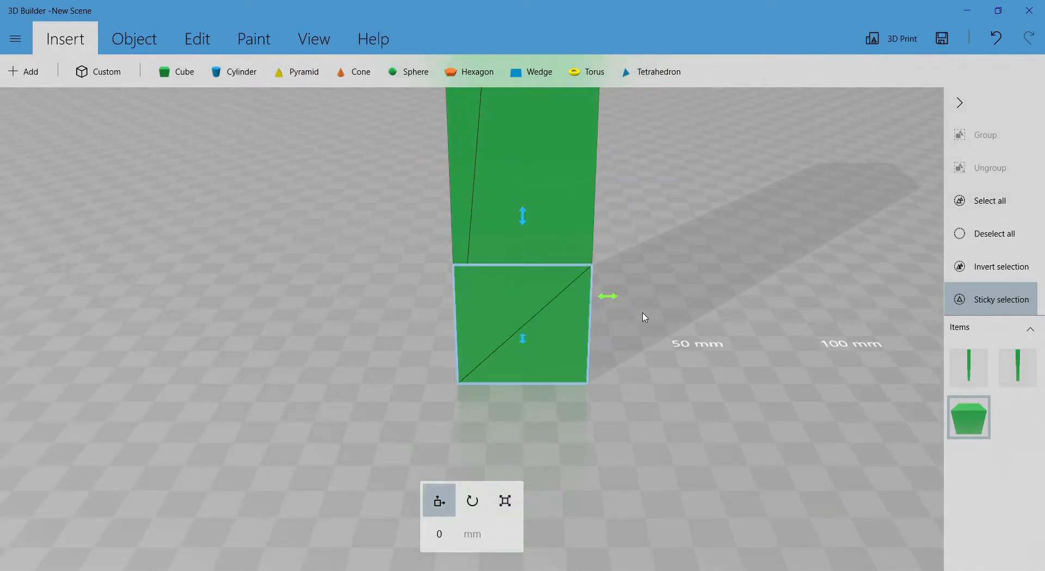
pyautogui.moveTo(639, 295); pyautogui.dragTo(730, 294)
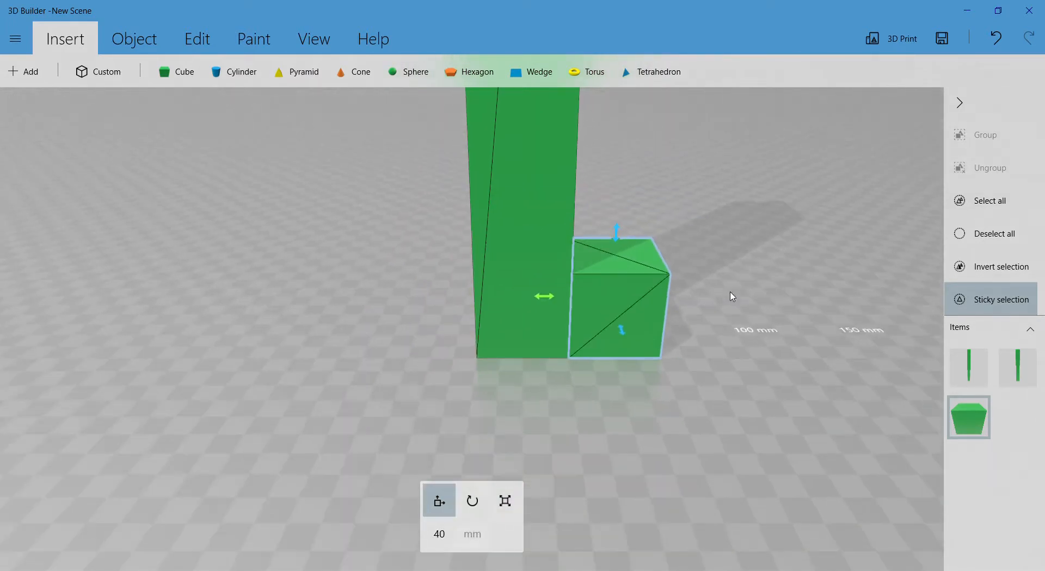
# Try scaling the small cube at the tall block's base and stretching it upward.
pyautogui.moveTo(565, 302); pyautogui.dragTo(529, 366, button='right')
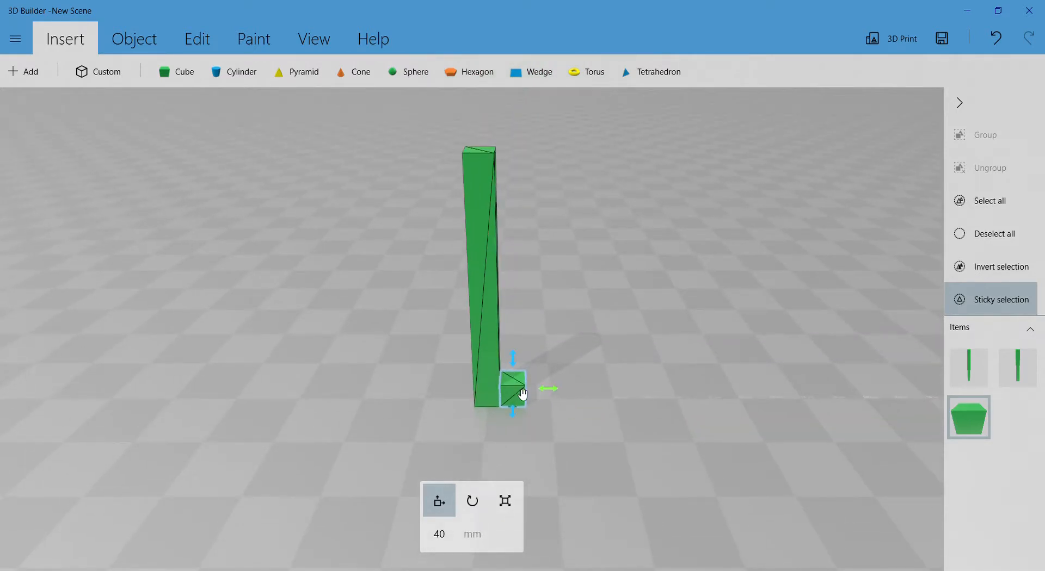
pyautogui.press('space')
pyautogui.press('space')
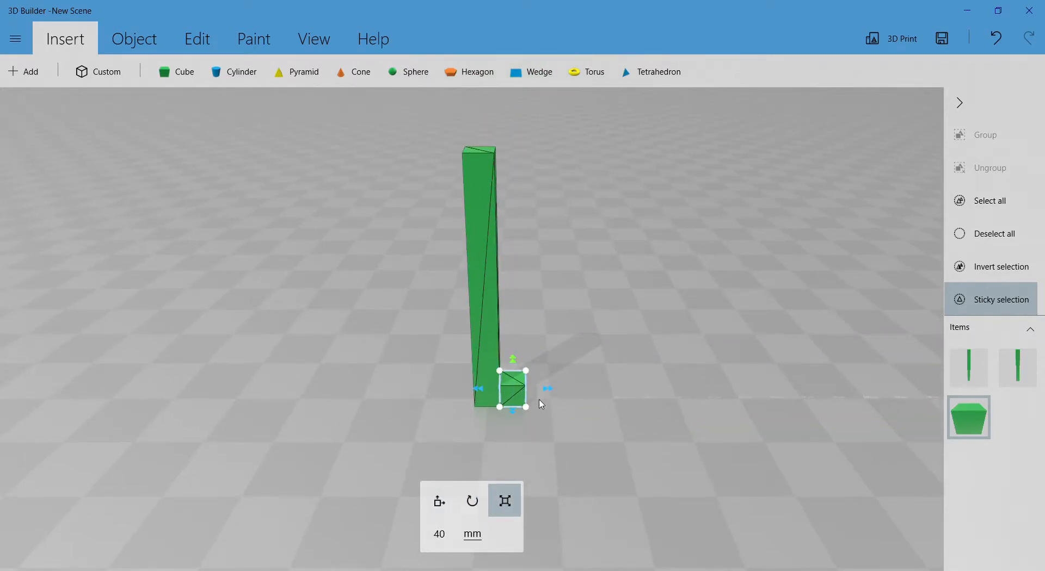
pyautogui.moveTo(527, 407); pyautogui.dragTo(624, 452)
pyautogui.moveTo(518, 285); pyautogui.dragTo(518, 128)
pyautogui.press('space')
pyautogui.moveTo(592, 256); pyautogui.dragTo(550, 241)
# Delete the cube beside the tall block and the outer tall block, keeping only the slender column.
pyautogui.press('Delete')
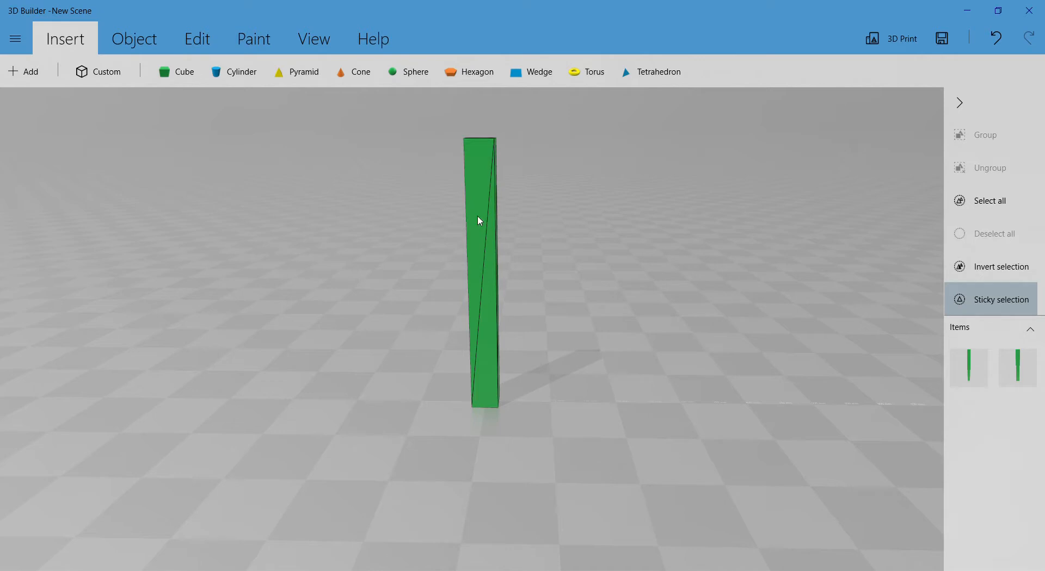
pyautogui.click(478, 222)
pyautogui.press('Delete')
# Insert a cube at the column's base, flatten it to about 4.3 mm high, and delete it.
pyautogui.scroll(3, 510, 350)
pyautogui.scroll(5, 618, 303)
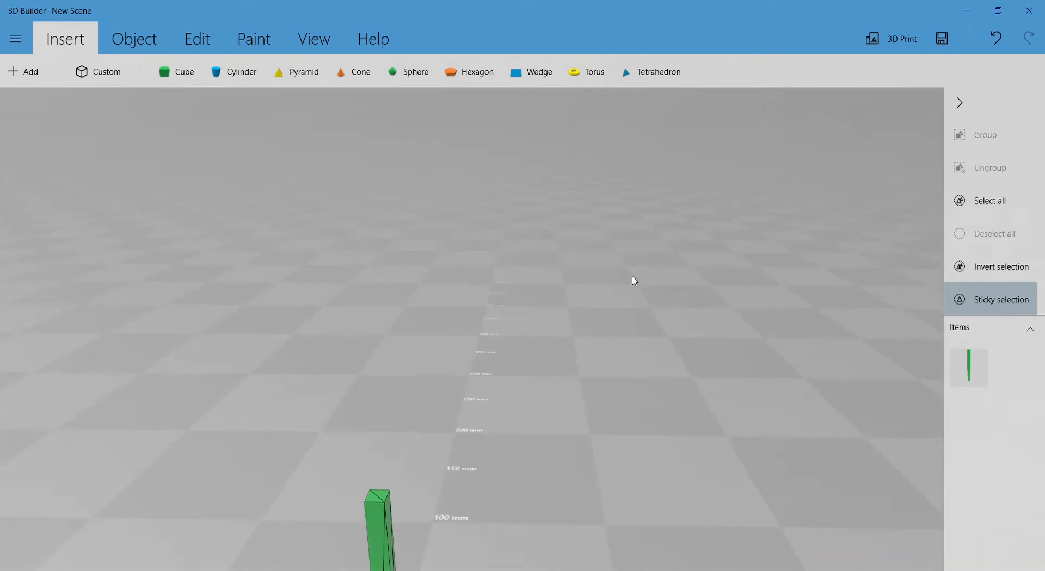
pyautogui.moveTo(658, 437); pyautogui.dragTo(533, 360)
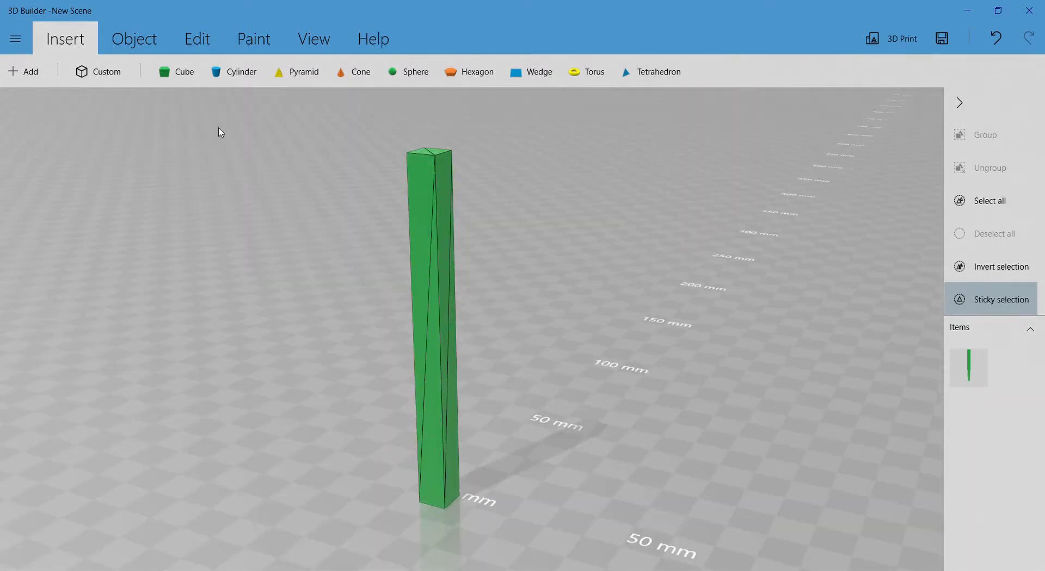
pyautogui.click(177, 71)
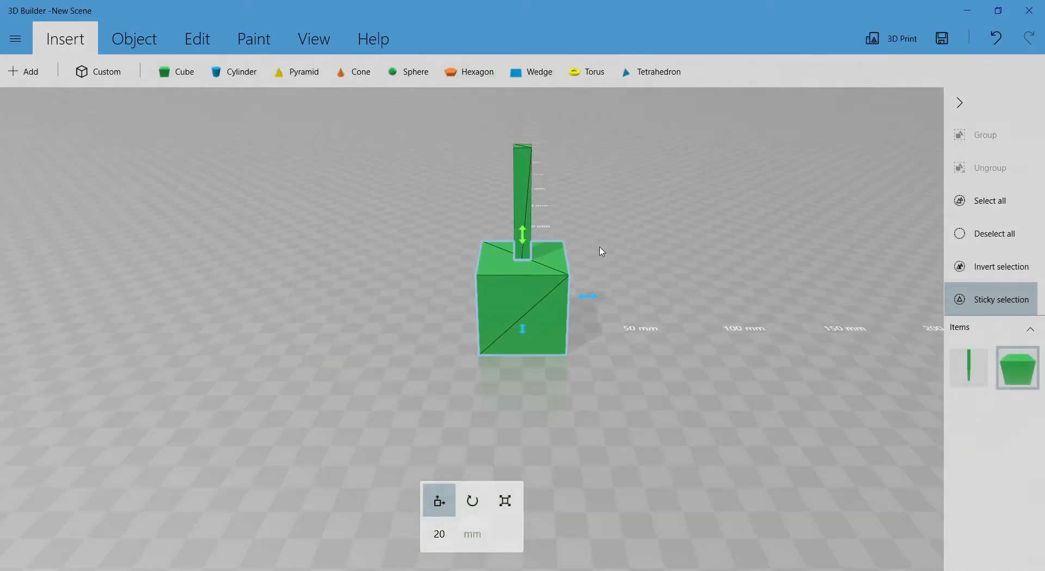
pyautogui.press('s')
pyautogui.moveTo(472, 324); pyautogui.dragTo(473, 381)
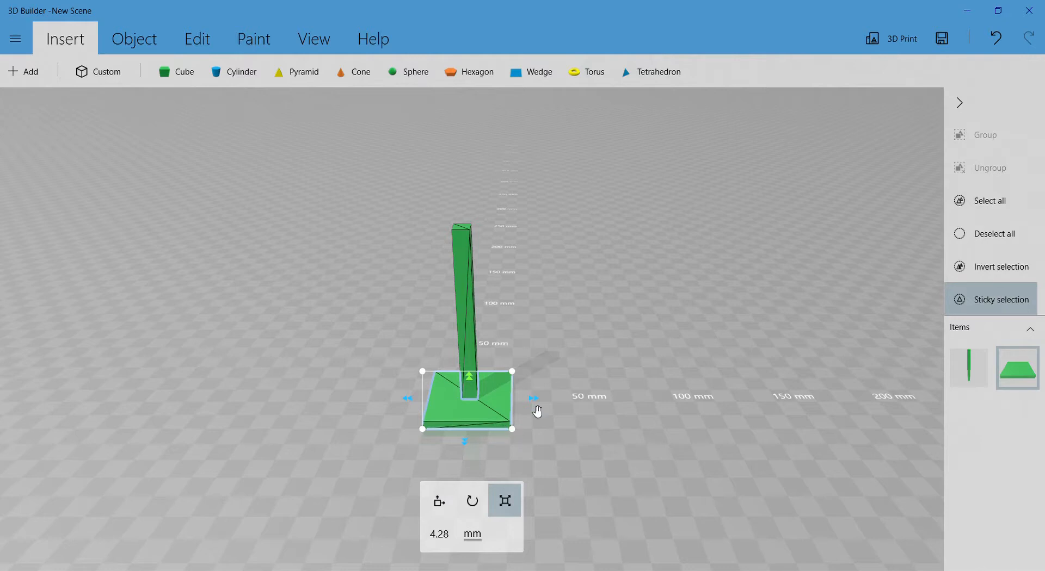
pyautogui.press('Delete')
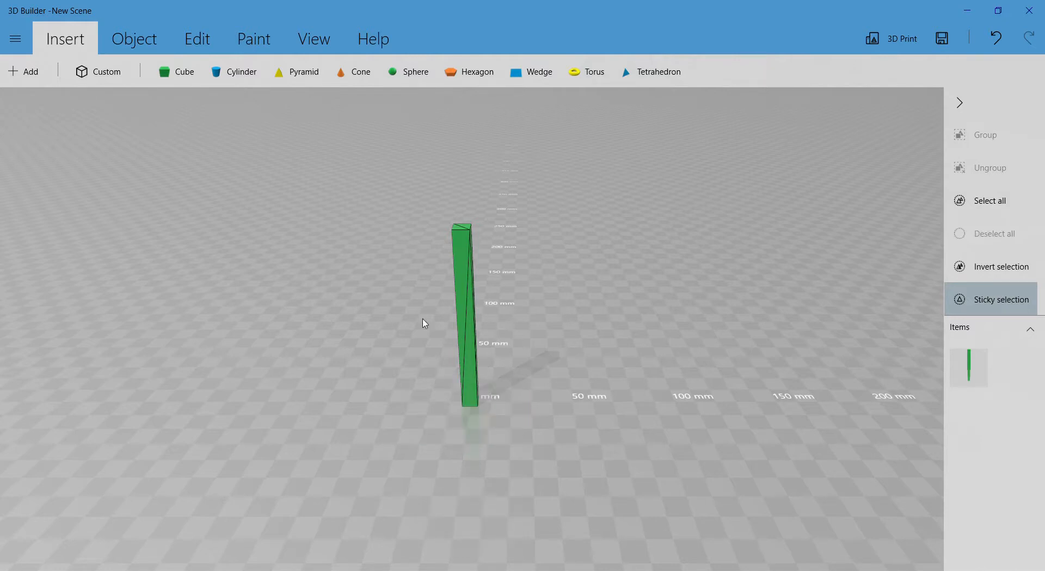
# Try matching the column with a new cube shrunk to about 7.5 mm and stretched to about 92.5 mm high, then delete it.
pyautogui.click(456, 257)
pyautogui.moveTo(505, 292); pyautogui.dragTo(589, 315)
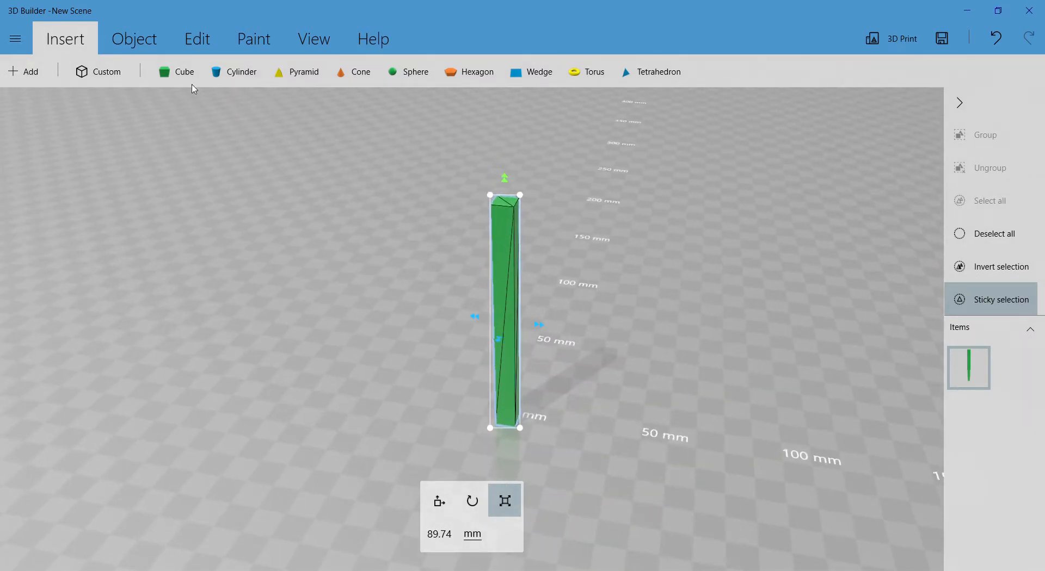
pyautogui.click(182, 74)
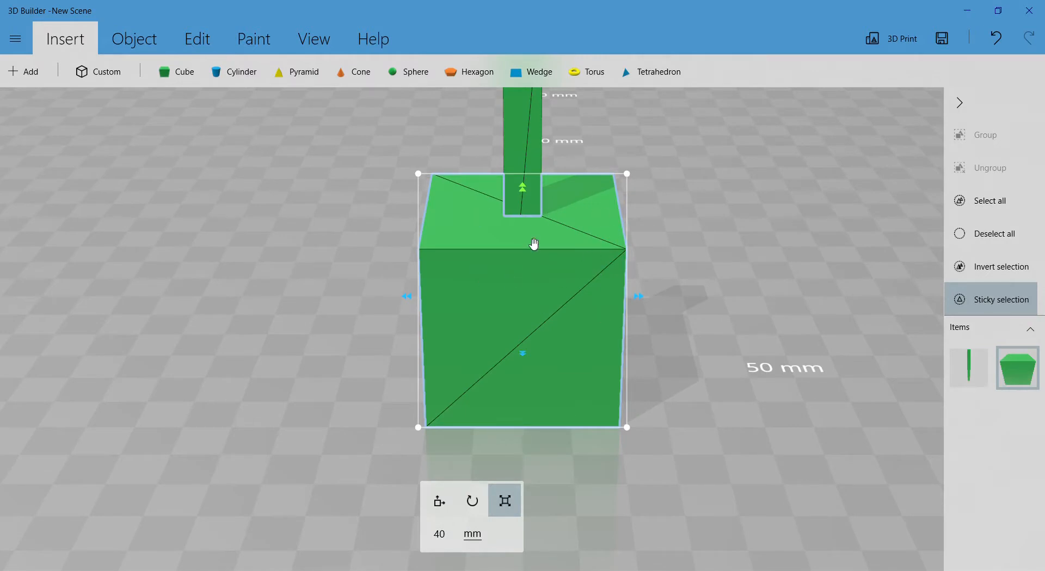
pyautogui.moveTo(420, 179); pyautogui.dragTo(504, 273)
pyautogui.moveTo(656, 352); pyautogui.dragTo(635, 422, button='right')
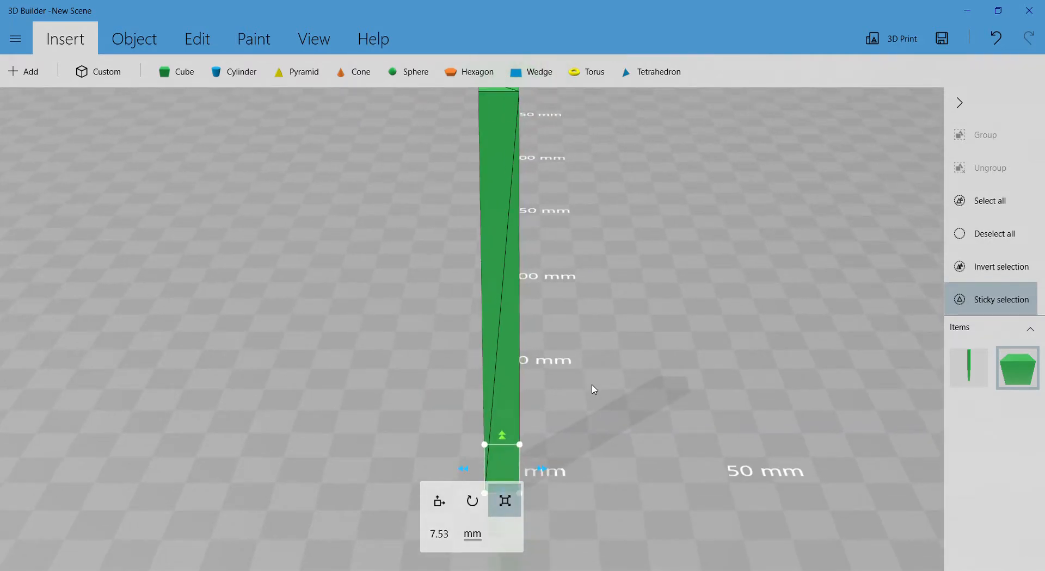
pyautogui.scroll(-3, 594, 391)
pyautogui.moveTo(515, 368); pyautogui.dragTo(523, 159)
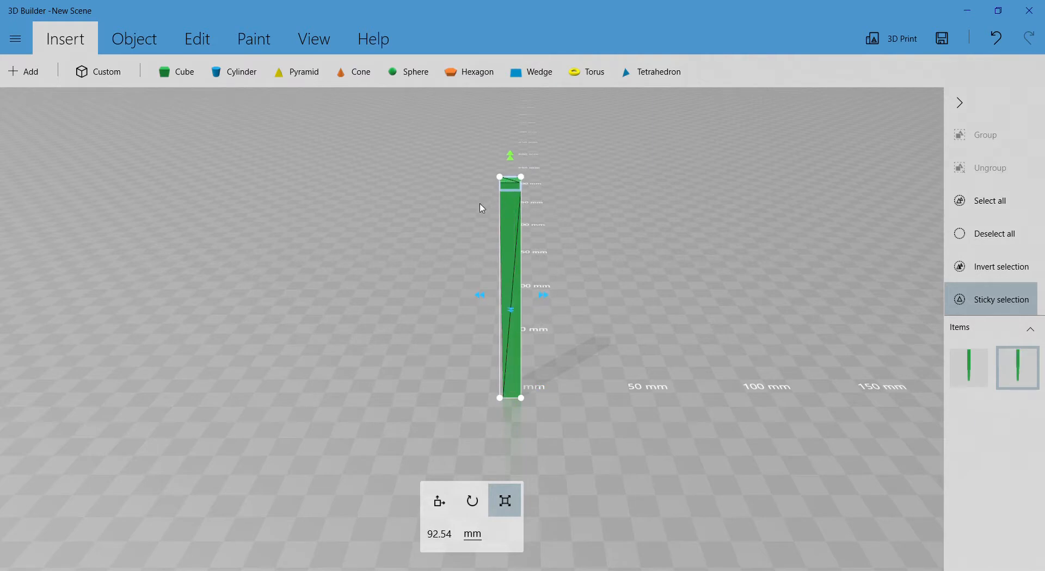
pyautogui.press('Delete')
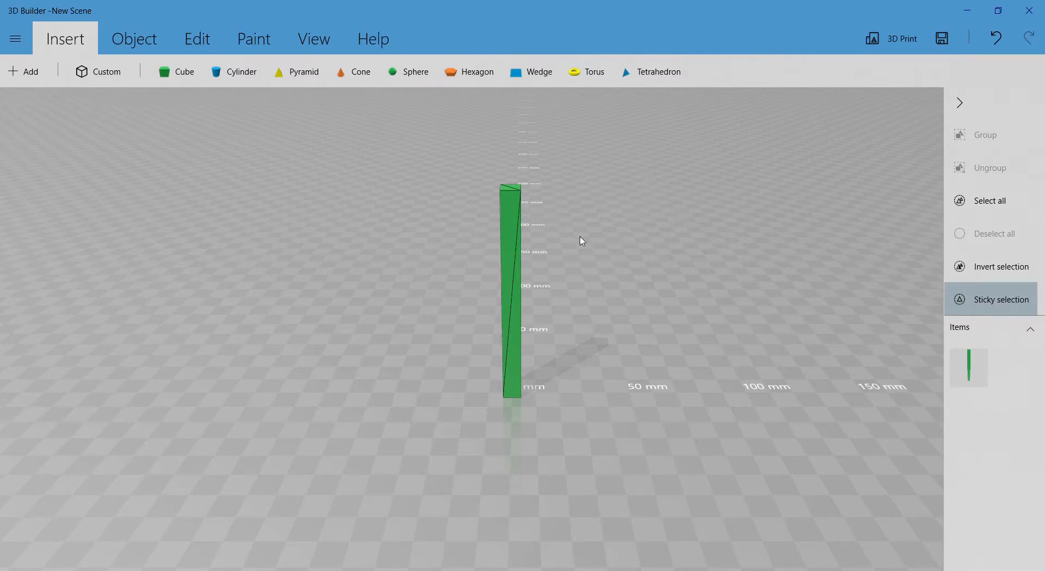
# Duplicate the slender column.
pyautogui.click(504, 229)
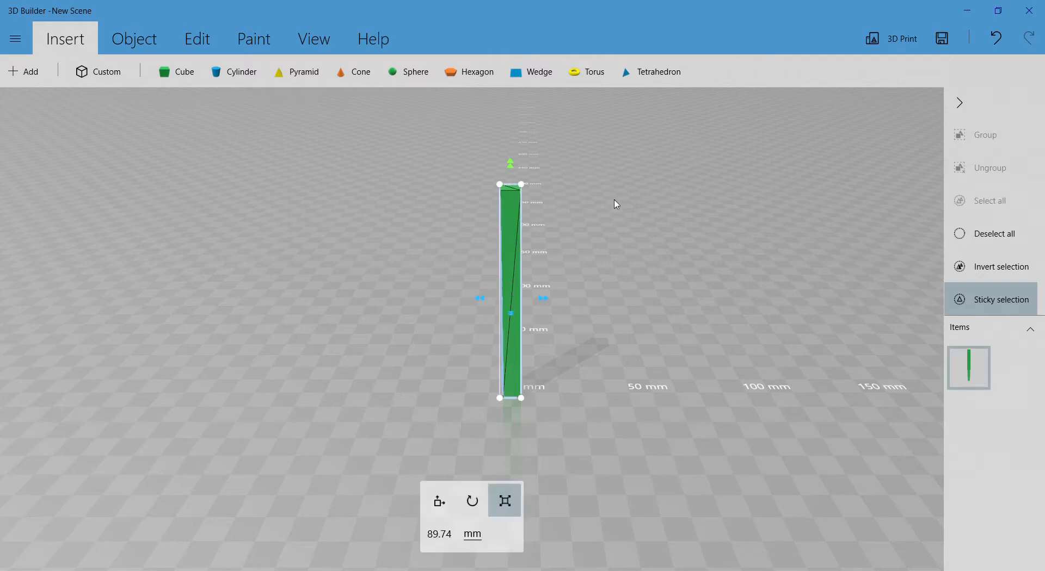
pyautogui.click(130, 41)
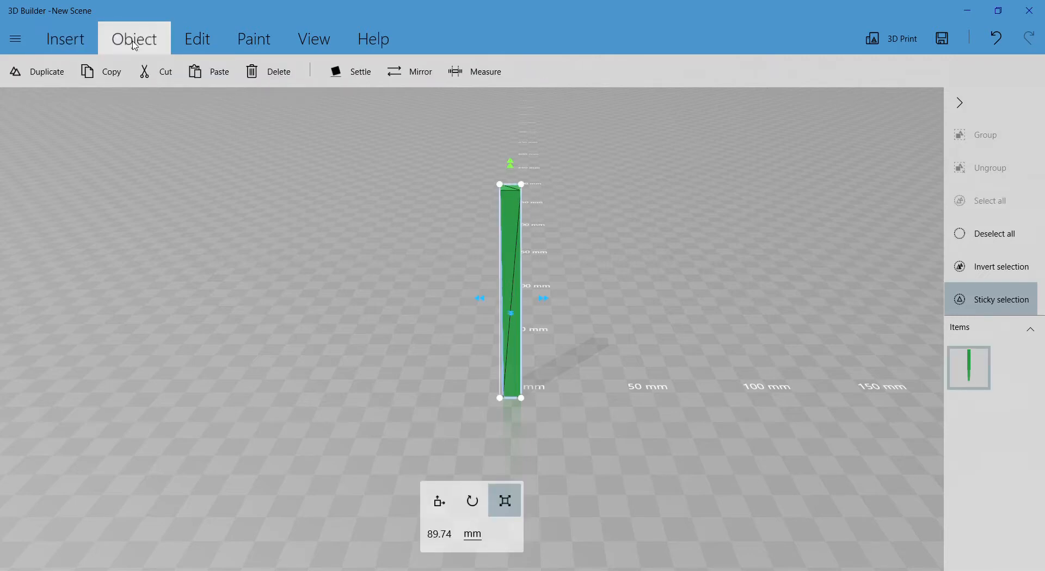
pyautogui.click(45, 72)
pyautogui.moveTo(618, 350); pyautogui.dragTo(588, 338)
pyautogui.scroll(3, 587, 338)
pyautogui.moveTo(590, 317); pyautogui.dragTo(636, 332, button='right')
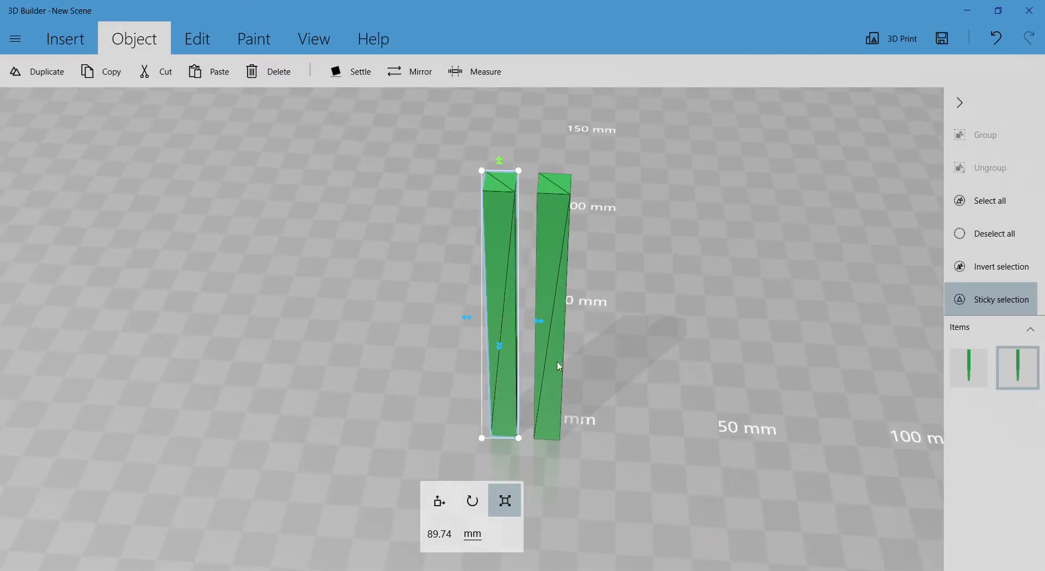
# Move the duplicated column sideways, away from the original, to about -65 mm and deselect it.
pyautogui.click(478, 293)
pyautogui.click(486, 255)
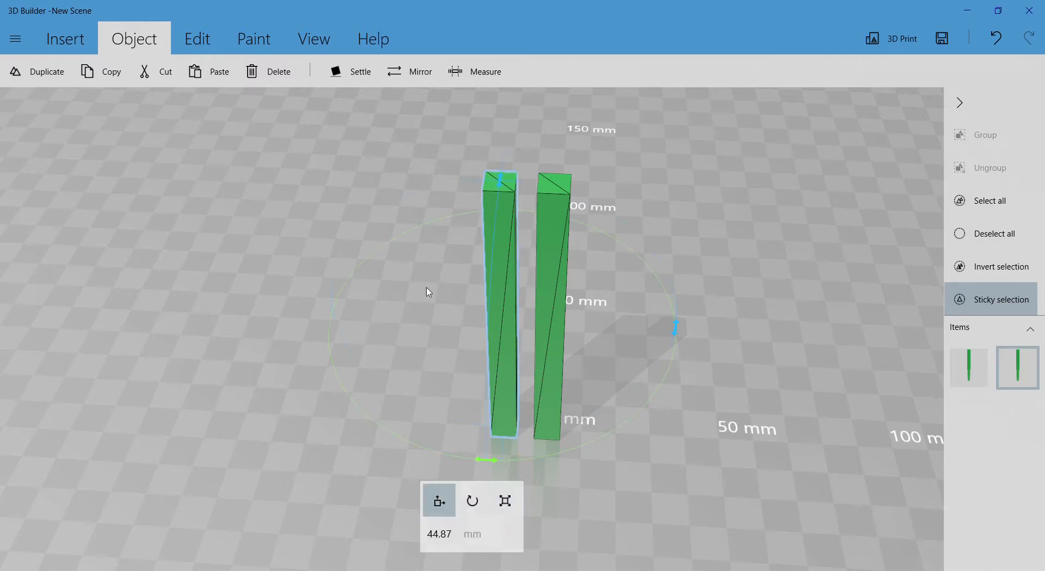
pyautogui.moveTo(540, 322); pyautogui.dragTo(335, 307)
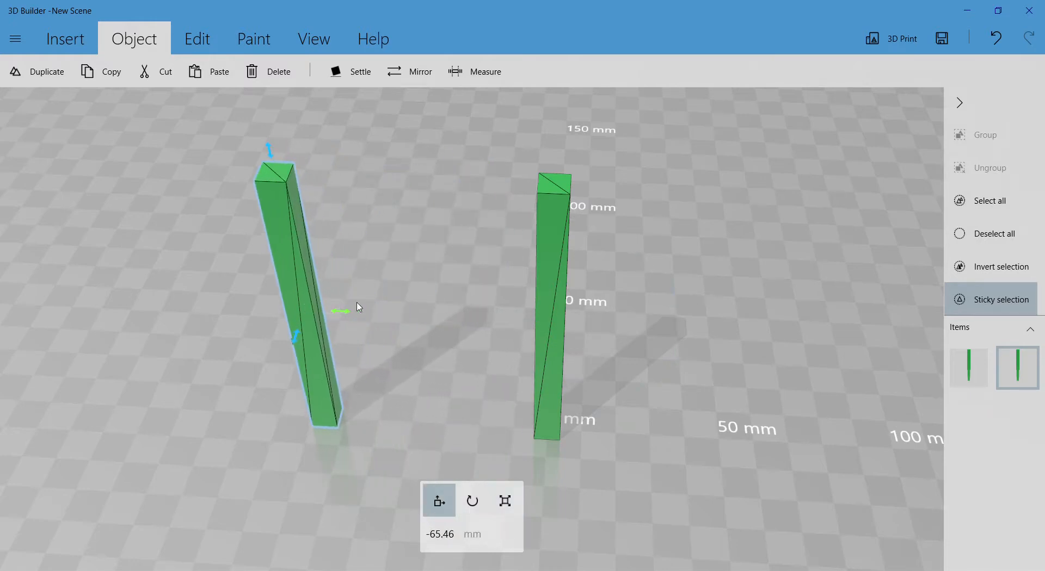
pyautogui.moveTo(401, 321); pyautogui.dragTo(317, 301)
pyautogui.click(299, 216)
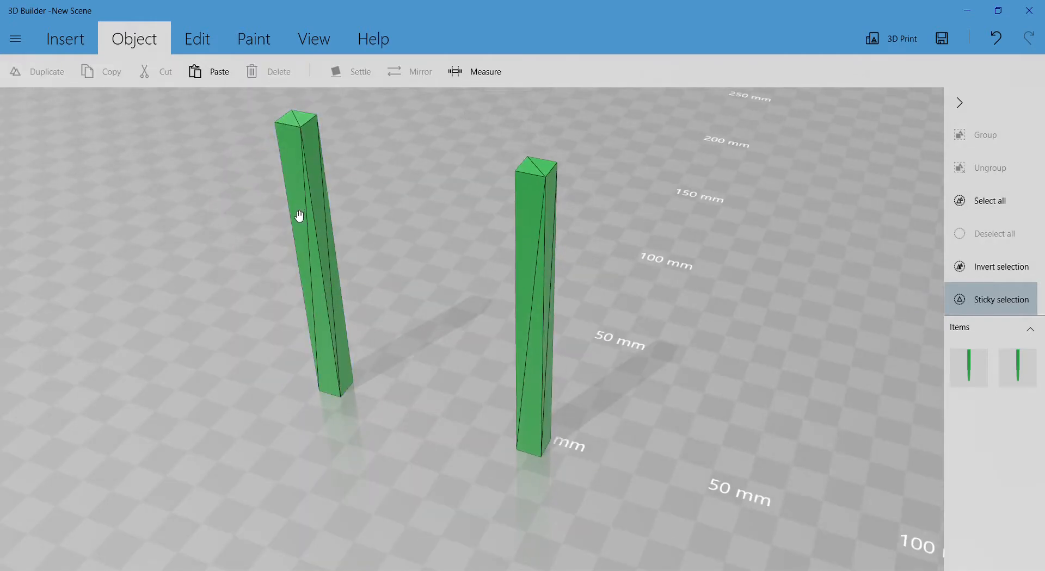
# Select the original column near the origin and duplicate it again.
pyautogui.click(524, 239)
pyautogui.moveTo(679, 329); pyautogui.dragTo(623, 245)
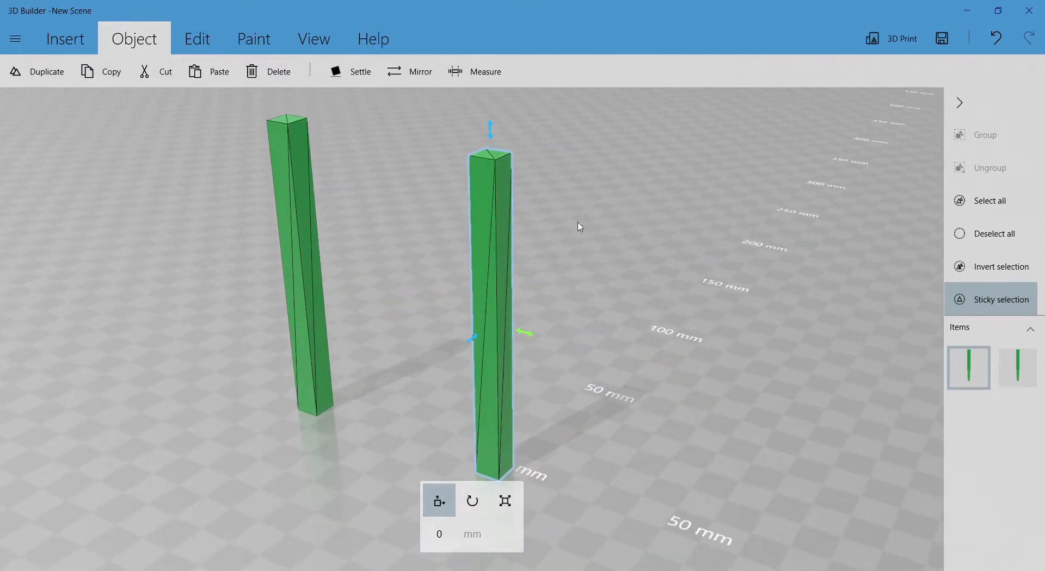
pyautogui.click(51, 69)
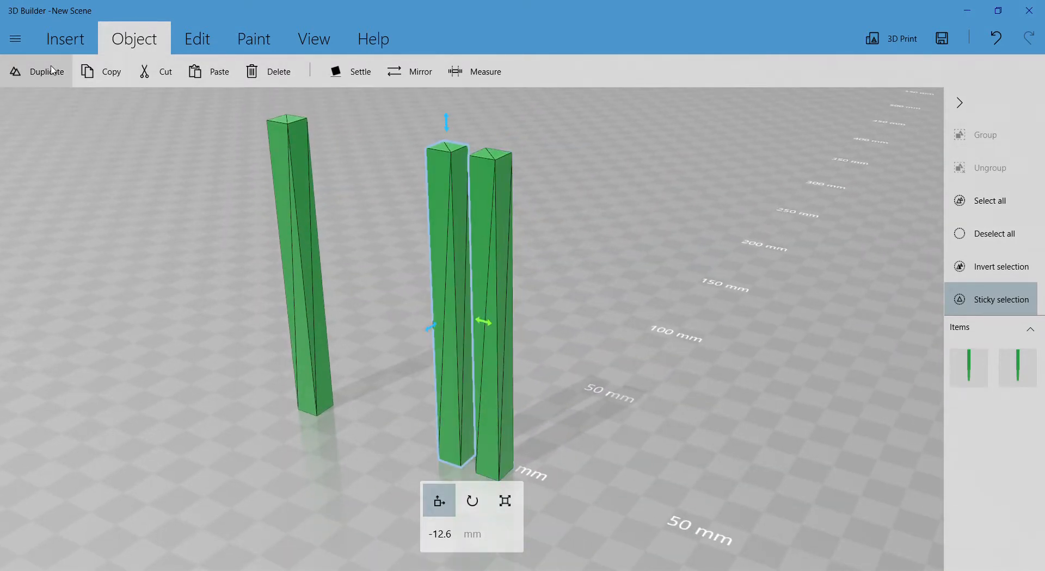
pyautogui.moveTo(644, 267); pyautogui.dragTo(531, 245)
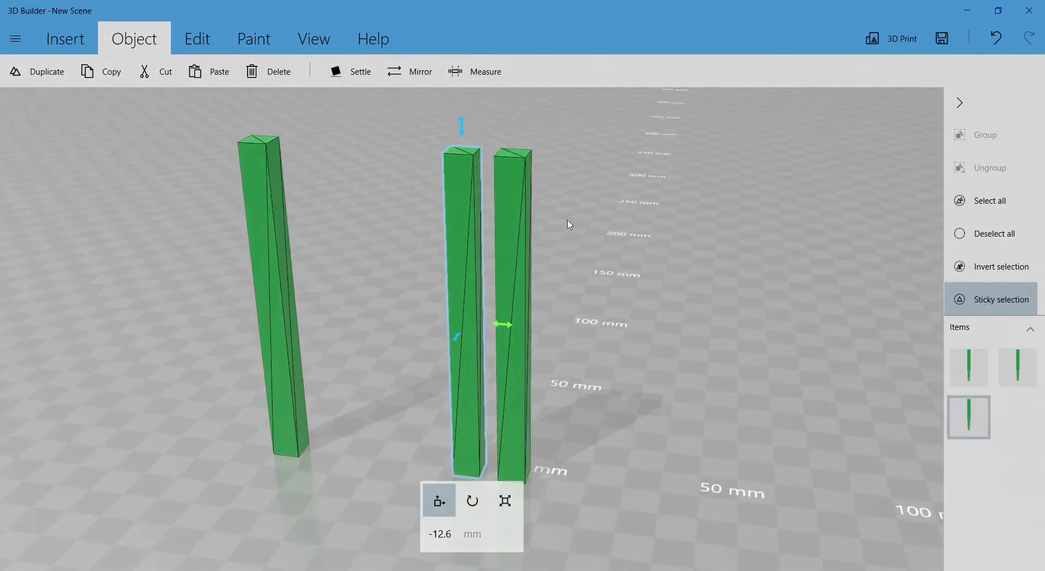
pyautogui.moveTo(636, 323); pyautogui.dragTo(629, 298)
pyautogui.scroll(-3, 628, 298)
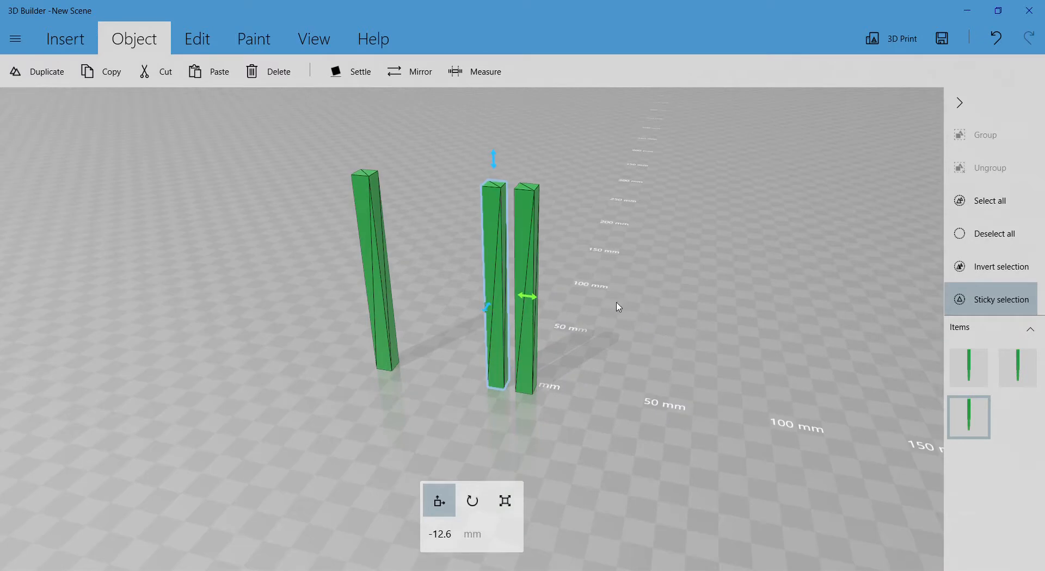
# Move the newest column copy forward of the other two to about -45 mm, then delete it.
pyautogui.moveTo(487, 314)
pyautogui.mouseDown()
pyautogui.moveTo(423, 397)
pyautogui.moveTo(505, 314)
pyautogui.mouseUp()
pyautogui.moveTo(573, 305); pyautogui.dragTo(470, 480)
pyautogui.moveTo(584, 425); pyautogui.dragTo(612, 457)
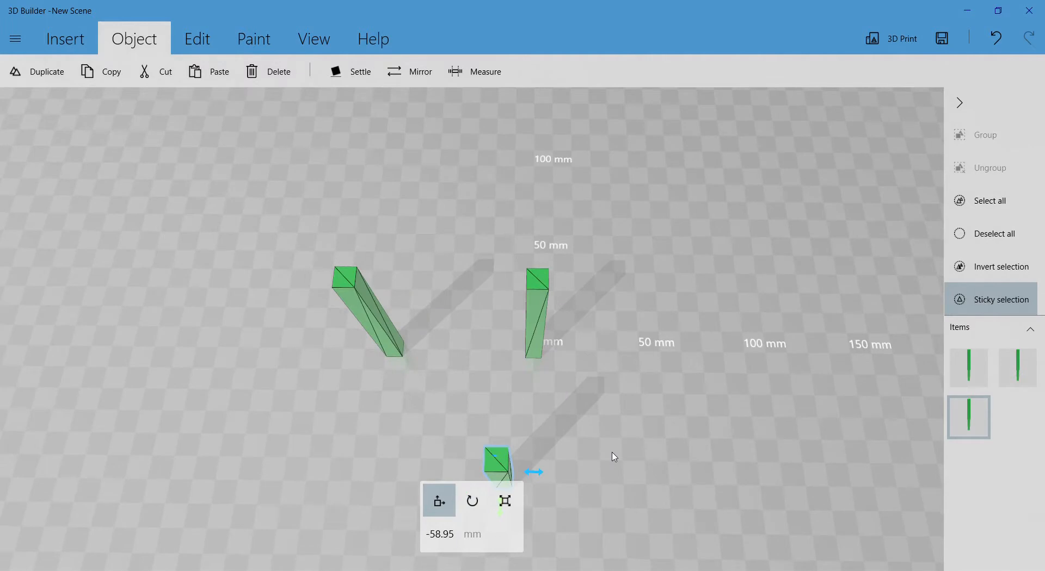
pyautogui.moveTo(539, 447); pyautogui.dragTo(508, 440)
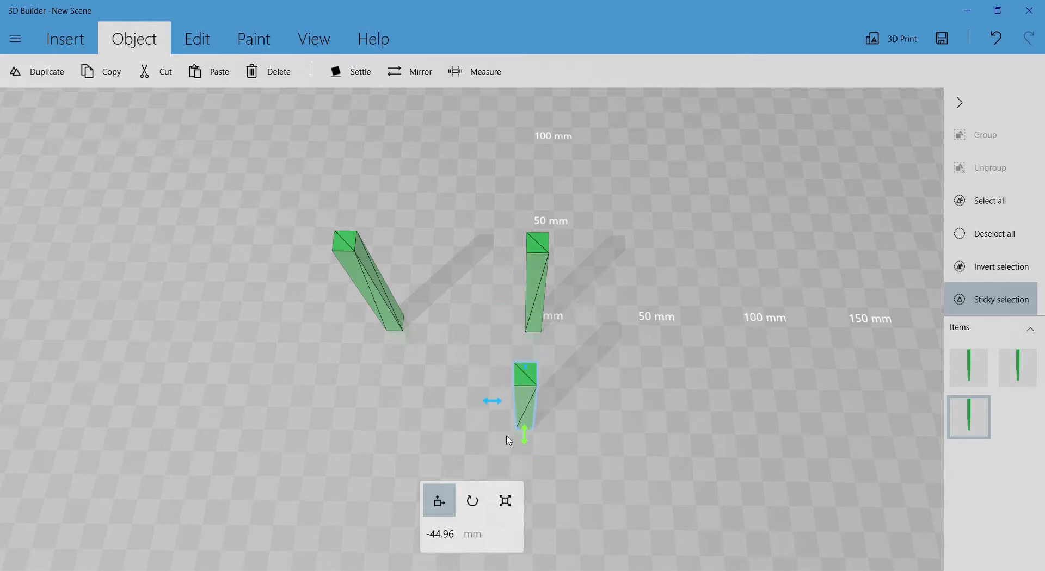
pyautogui.press('Delete')
# Select both columns together, then deselect them one at a time.
pyautogui.moveTo(578, 403)
pyautogui.mouseDown()
pyautogui.moveTo(462, 382)
pyautogui.moveTo(590, 369)
pyautogui.moveTo(606, 357)
pyautogui.moveTo(593, 296)
pyautogui.moveTo(680, 330)
pyautogui.moveTo(179, 345)
pyautogui.moveTo(719, 370)
pyautogui.moveTo(531, 341)
pyautogui.moveTo(581, 348)
pyautogui.moveTo(567, 416)
pyautogui.mouseUp()
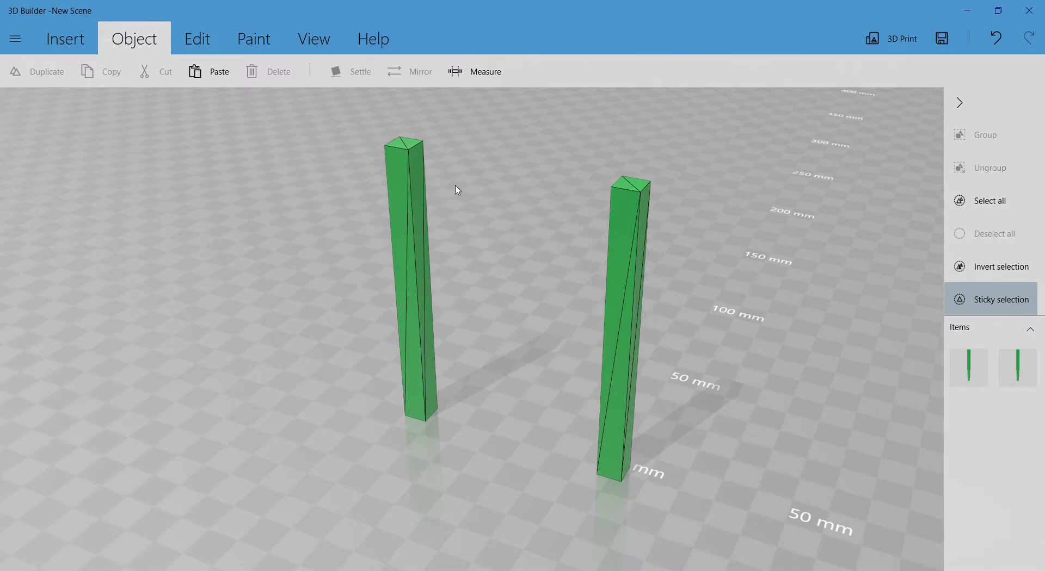
pyautogui.click(626, 233)
pyautogui.click(395, 214)
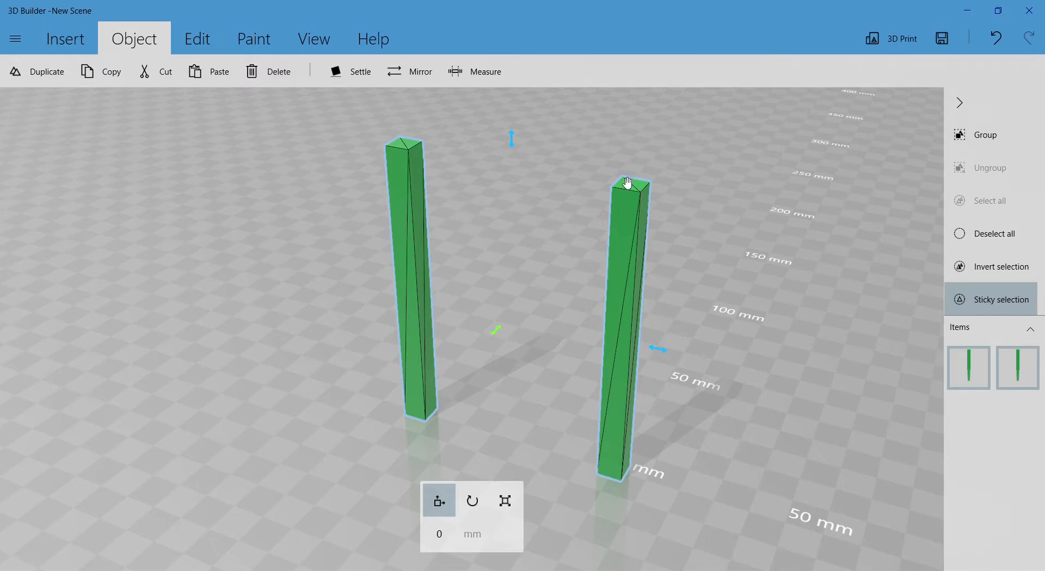
pyautogui.click(428, 234)
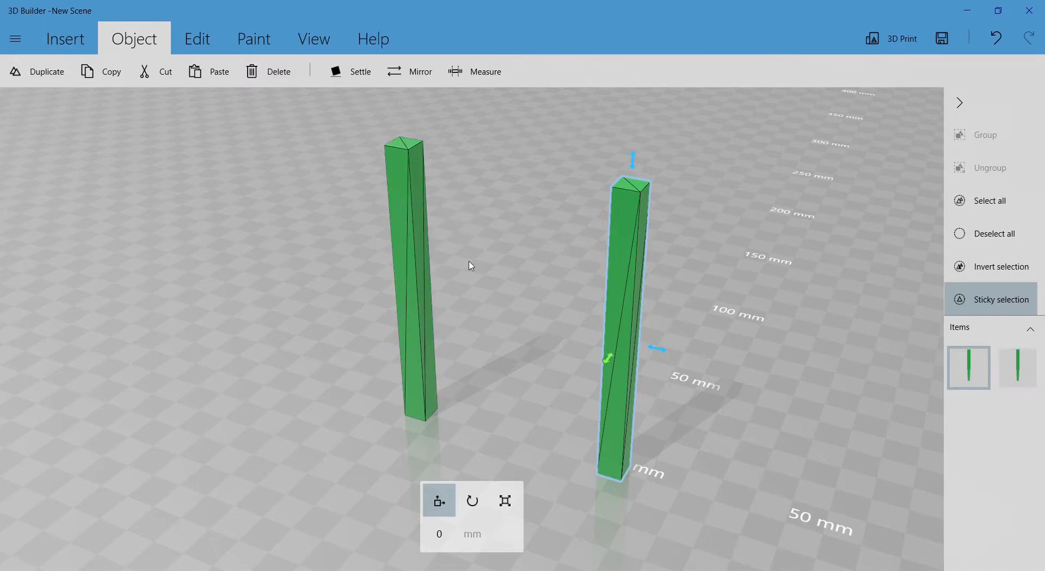
pyautogui.click(618, 285)
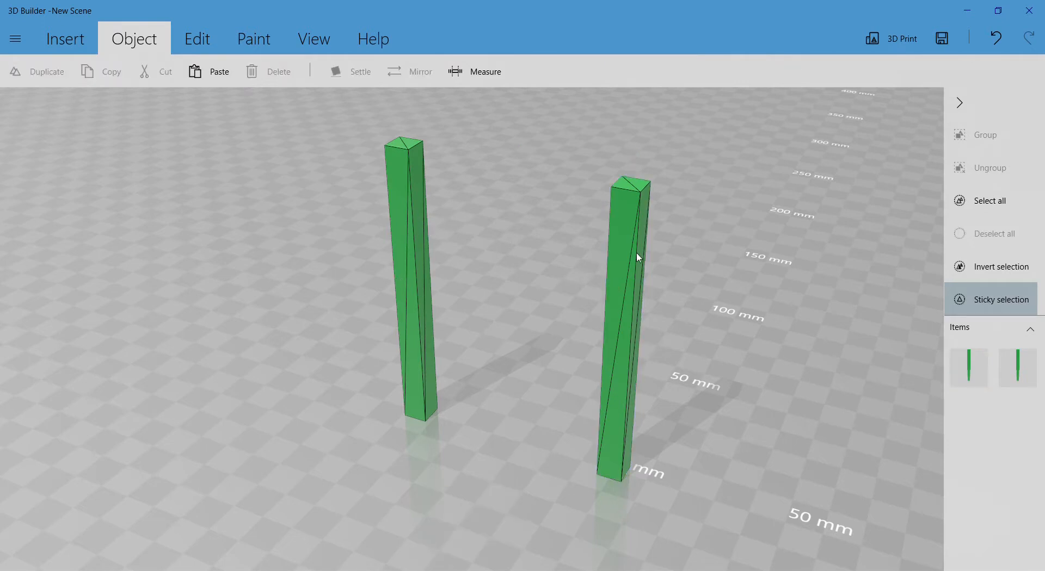
# Reselect the column near the origin, add the distant column to the selection, and deselect both.
pyautogui.click(640, 199)
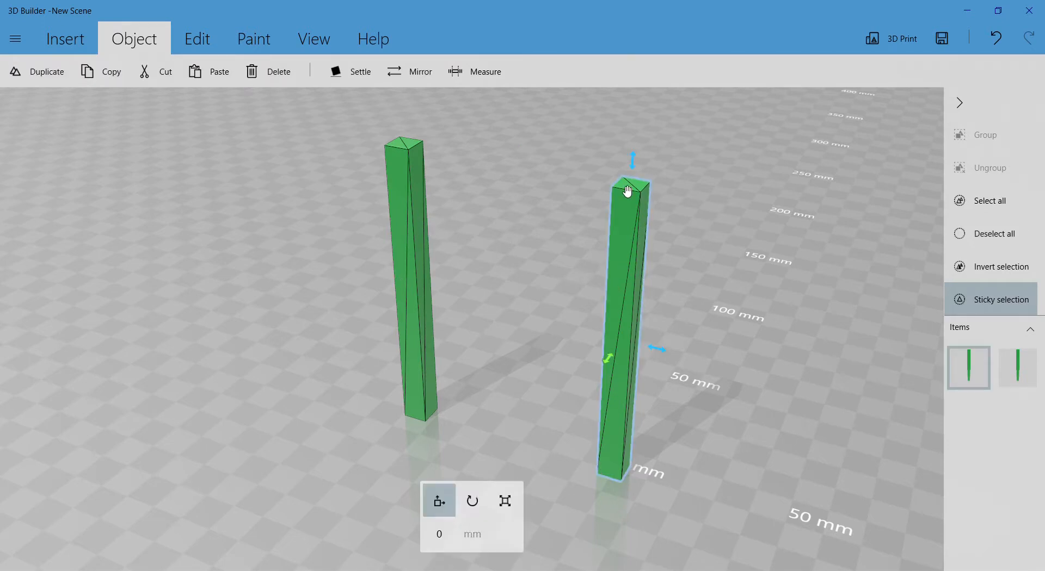
pyautogui.scroll(3, 627, 300)
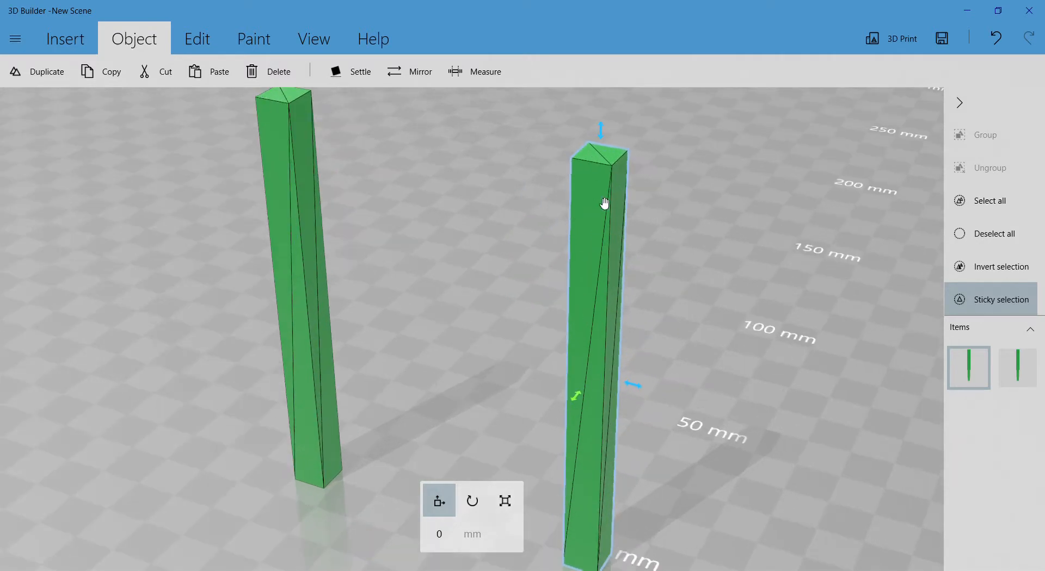
pyautogui.scroll(-3, 604, 257)
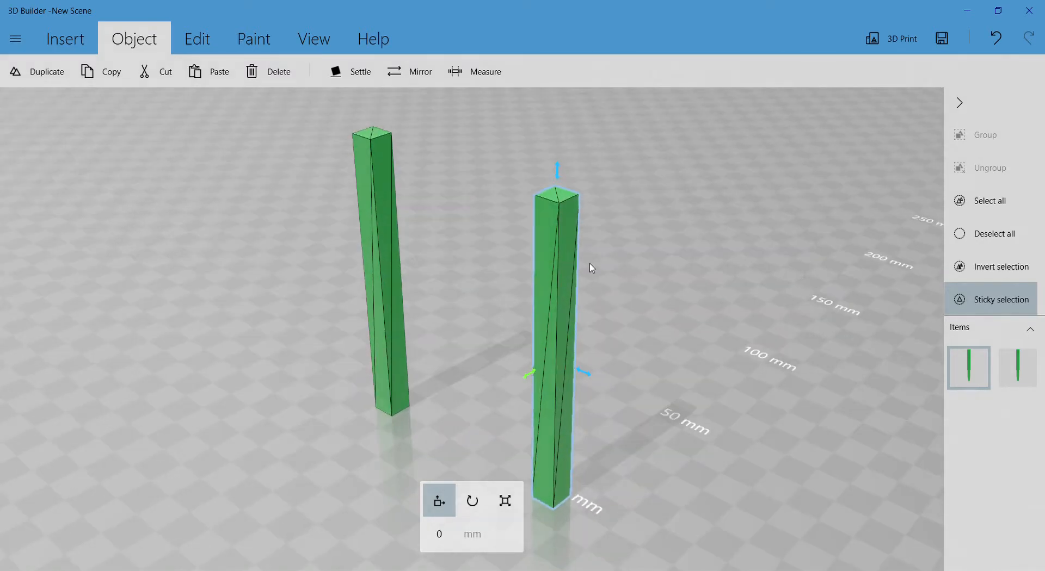
pyautogui.moveTo(572, 284); pyautogui.dragTo(713, 292, button='right')
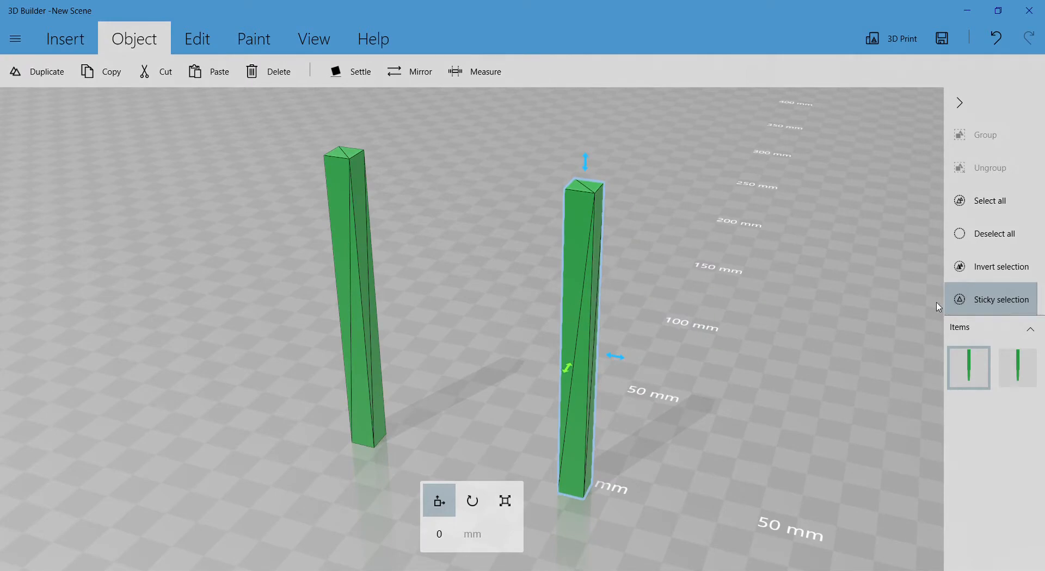
pyautogui.click(349, 215)
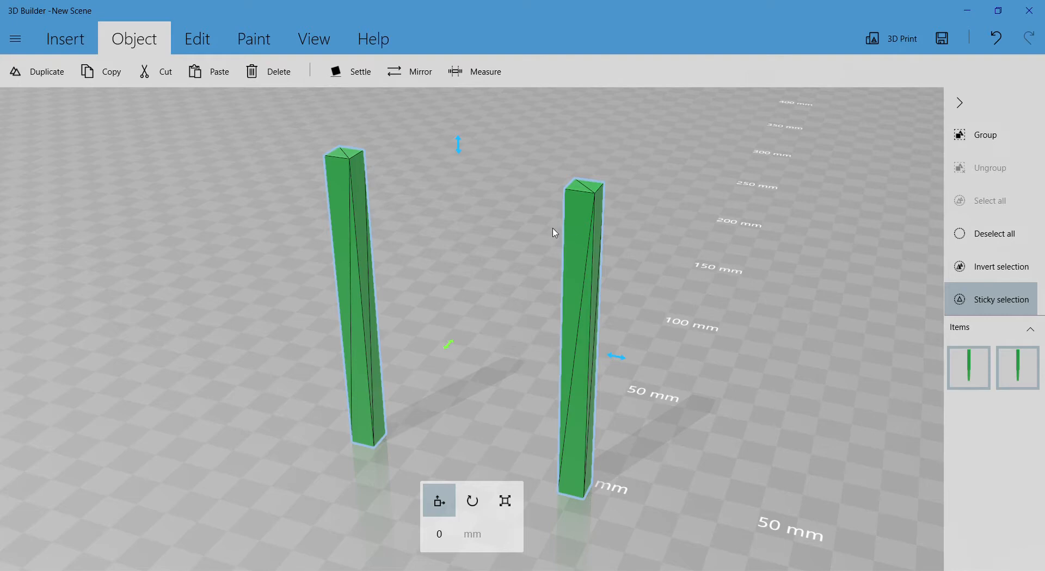
pyautogui.click(574, 234)
pyautogui.click(357, 210)
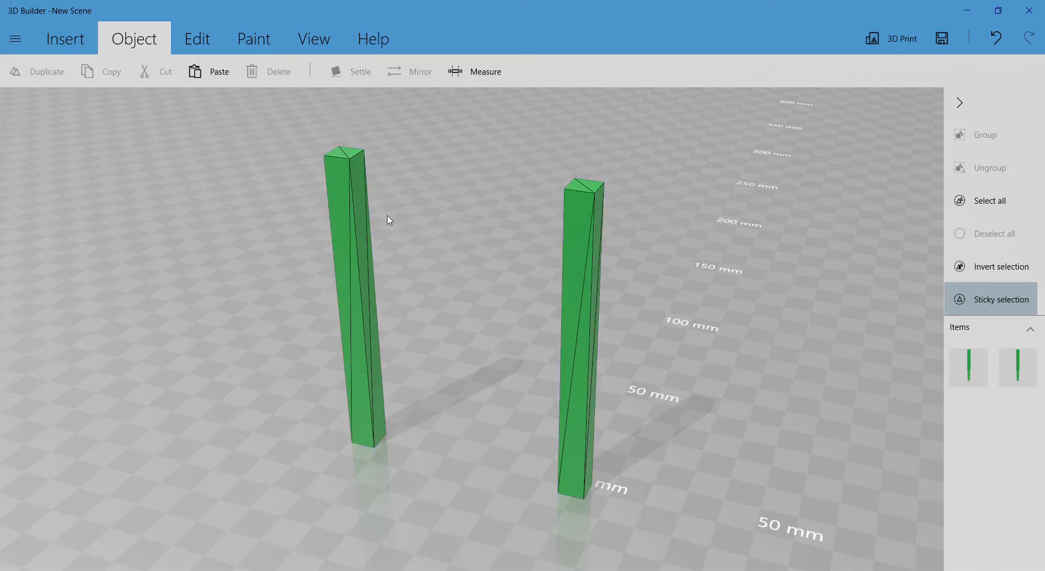
# Select and deselect the column near the origin, then select the distant column and turn off sticky selection.
pyautogui.click(584, 251)
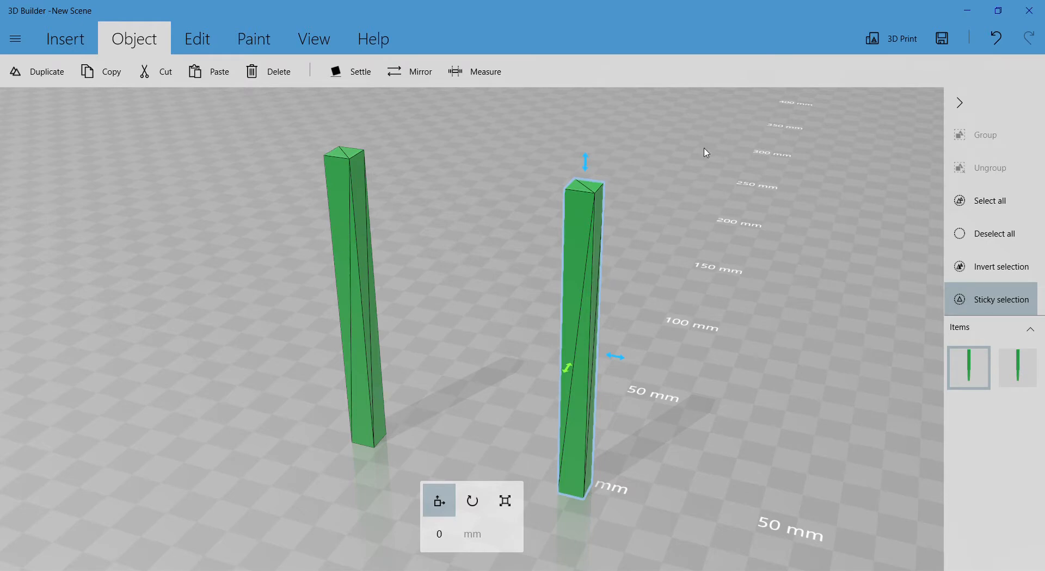
pyautogui.click(577, 223)
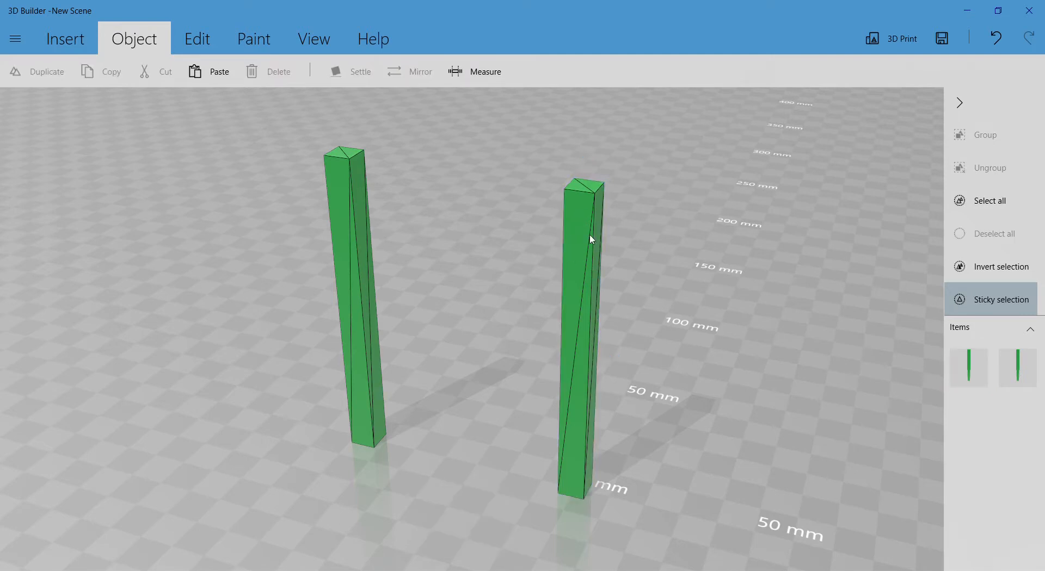
pyautogui.click(348, 220)
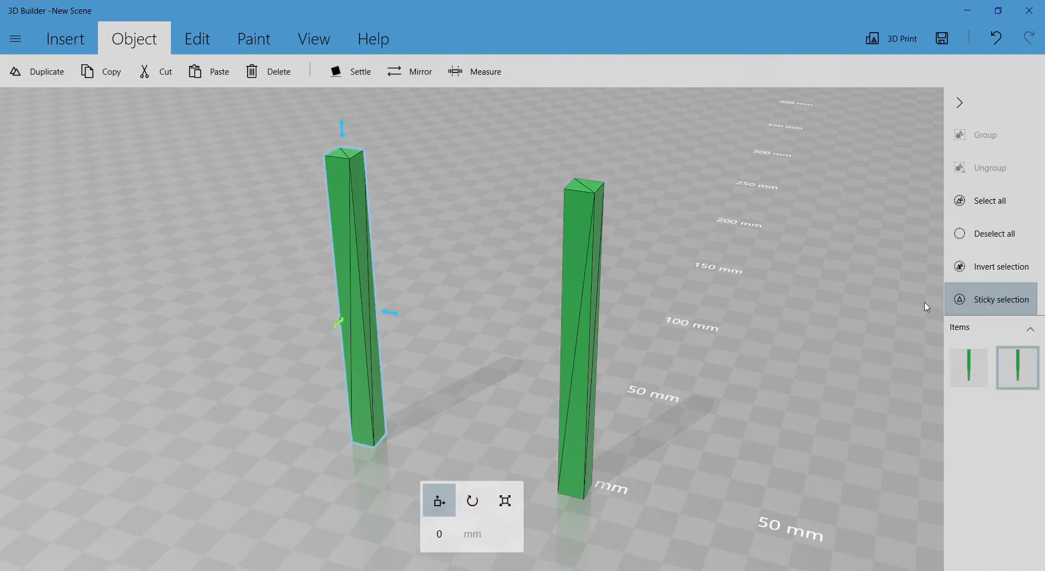
pyautogui.click(995, 305)
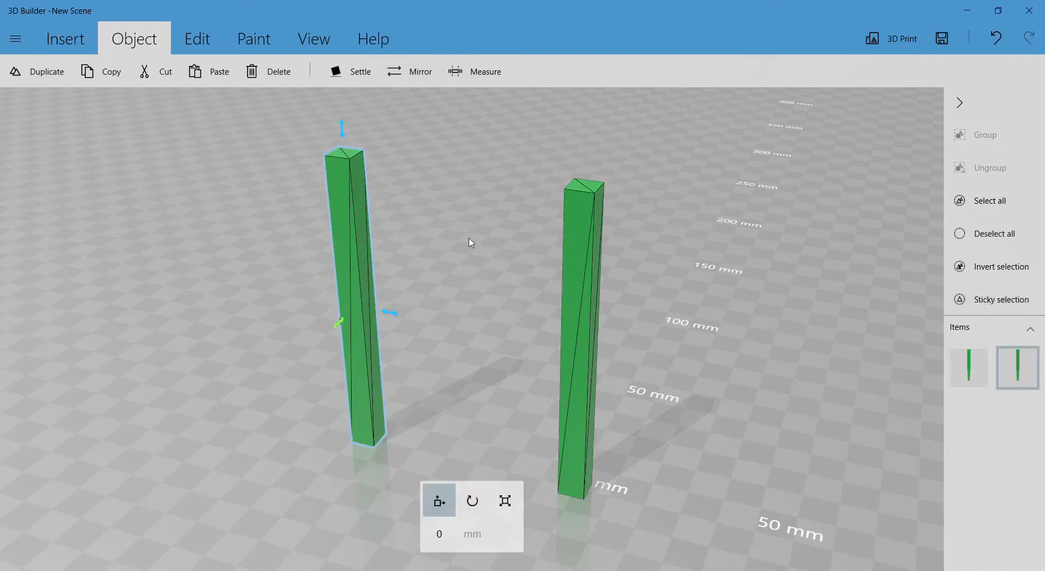
# Switch the selection back and forth between the two columns with sticky selection off, ending on the one near the origin.
pyautogui.click(565, 238)
pyautogui.click(361, 230)
pyautogui.click(577, 257)
pyautogui.click(358, 243)
pyautogui.click(595, 246)
pyautogui.click(347, 227)
pyautogui.click(571, 249)
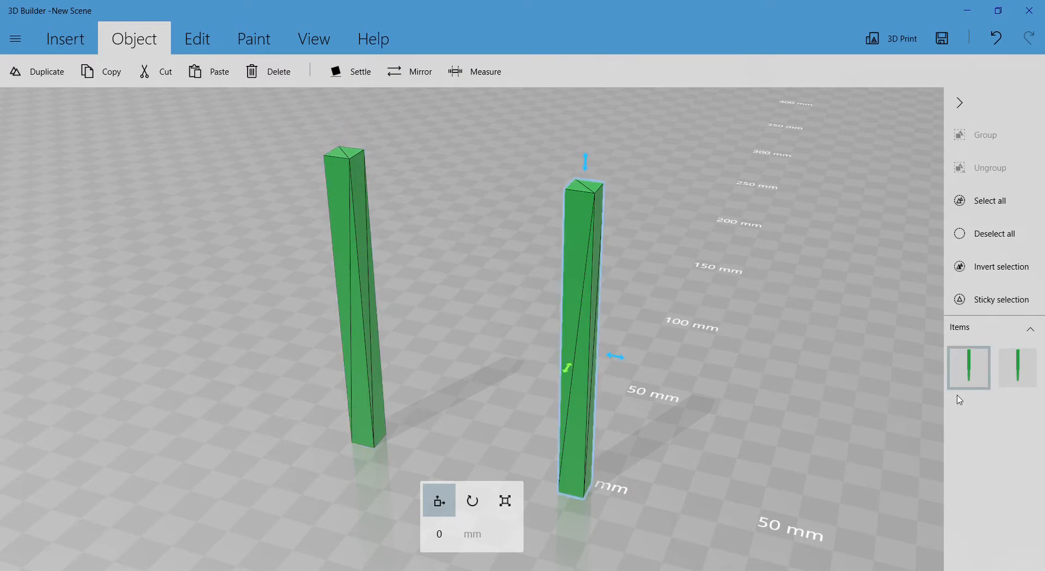
# Turn sticky selection on and toggle both columns in and out of the selection, ending with only the column near the origin.
pyautogui.click(993, 297)
pyautogui.click(351, 233)
pyautogui.click(590, 260)
pyautogui.click(364, 237)
pyautogui.click(574, 249)
# Turn off sticky selection, add the distant column to the selection, and select each column on its own.
pyautogui.click(979, 300)
pyautogui.keyDown('ctrl'); pyautogui.click(354, 220); pyautogui.keyUp('ctrl')
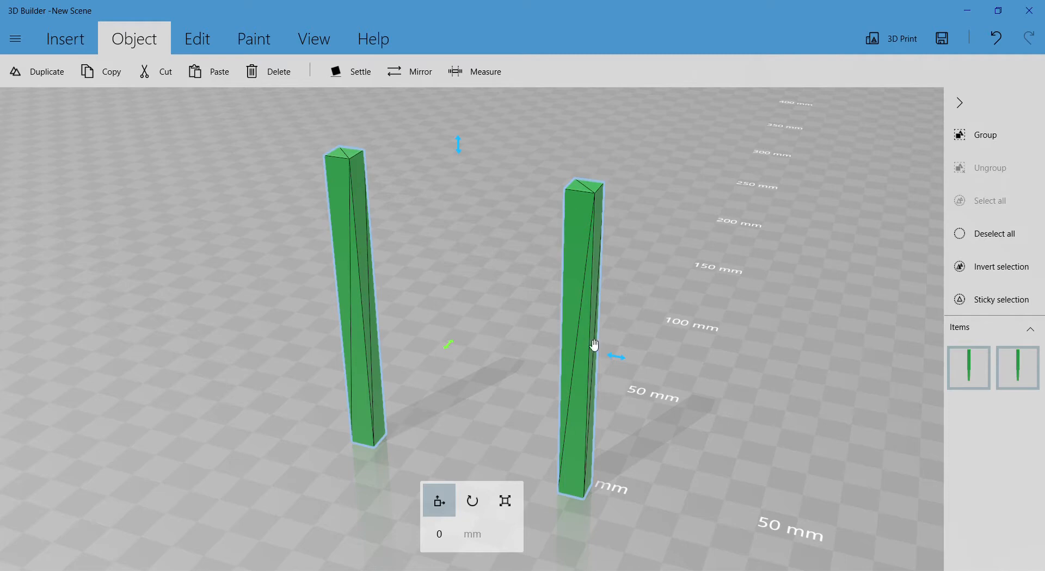
pyautogui.click(591, 316)
pyautogui.click(357, 267)
# Turn sticky selection back on and deselect the distant column.
pyautogui.moveTo(356, 266)
pyautogui.mouseDown()
pyautogui.moveTo(721, 299)
pyautogui.moveTo(636, 275)
pyautogui.moveTo(653, 299)
pyautogui.moveTo(716, 285)
pyautogui.mouseUp()
pyautogui.click(988, 301)
pyautogui.click(455, 258)
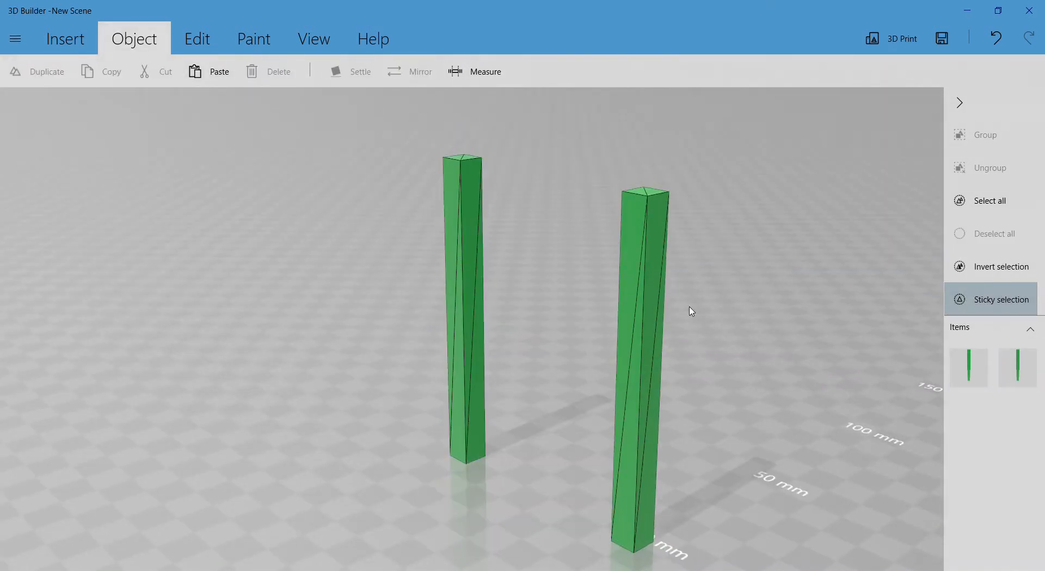
# Select both columns together and duplicate the pair.
pyautogui.moveTo(564, 305); pyautogui.dragTo(683, 275)
pyautogui.click(683, 276)
pyautogui.click(443, 235)
pyautogui.moveTo(549, 348); pyautogui.dragTo(571, 322)
pyautogui.click(40, 71)
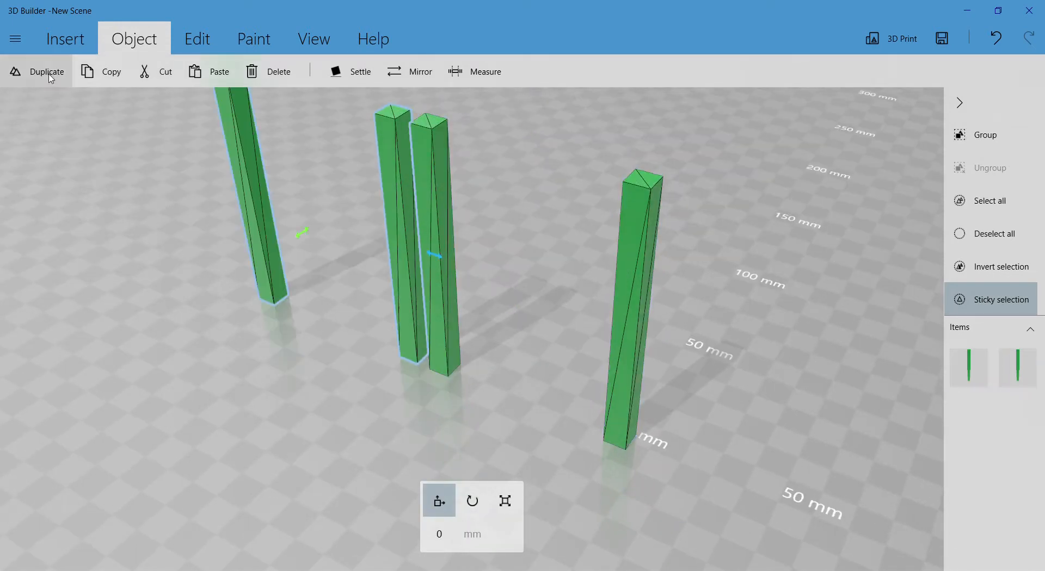
# Align the two column copies with the originals, move them forward to about -63.79 mm, and deselect both.
pyautogui.moveTo(436, 189); pyautogui.dragTo(676, 309)
pyautogui.moveTo(785, 361); pyautogui.dragTo(598, 368)
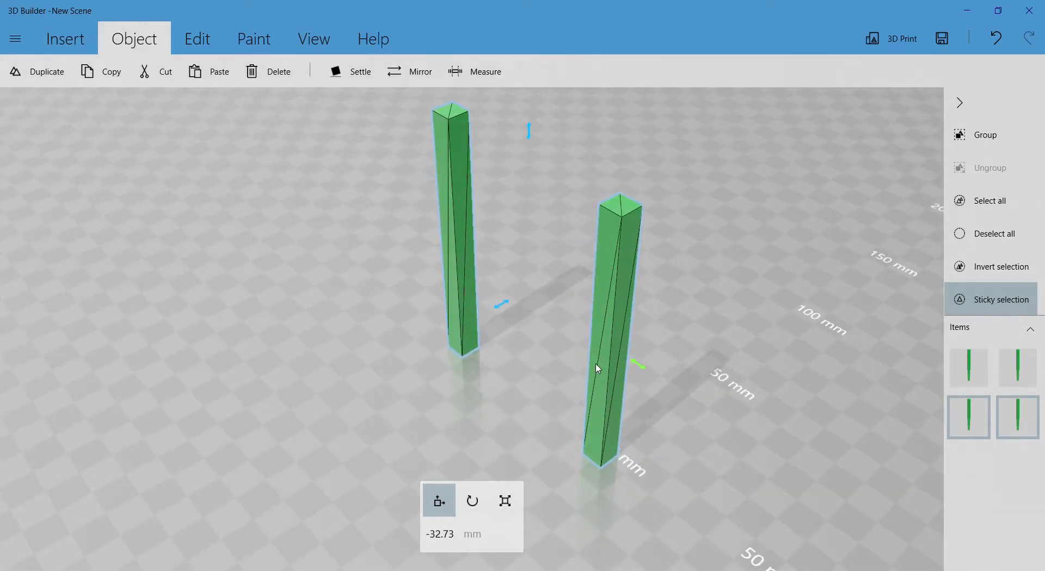
pyautogui.moveTo(503, 304); pyautogui.dragTo(673, 389)
pyautogui.click(466, 303)
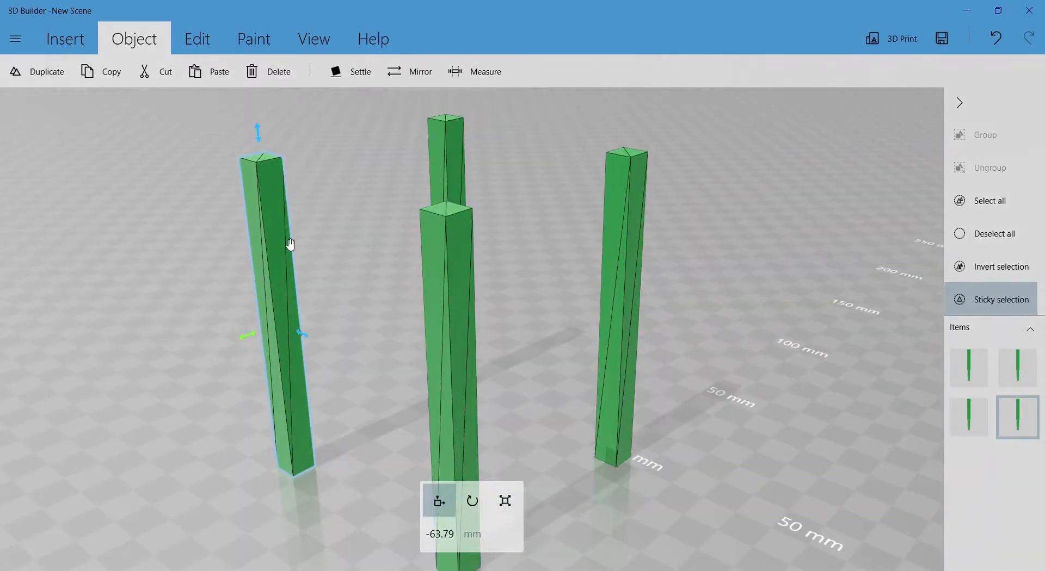
pyautogui.click(290, 245)
# Select the two original columns and paste another pair of columns from the clipboard.
pyautogui.moveTo(722, 371); pyautogui.dragTo(602, 270)
pyautogui.click(602, 271)
pyautogui.click(462, 153)
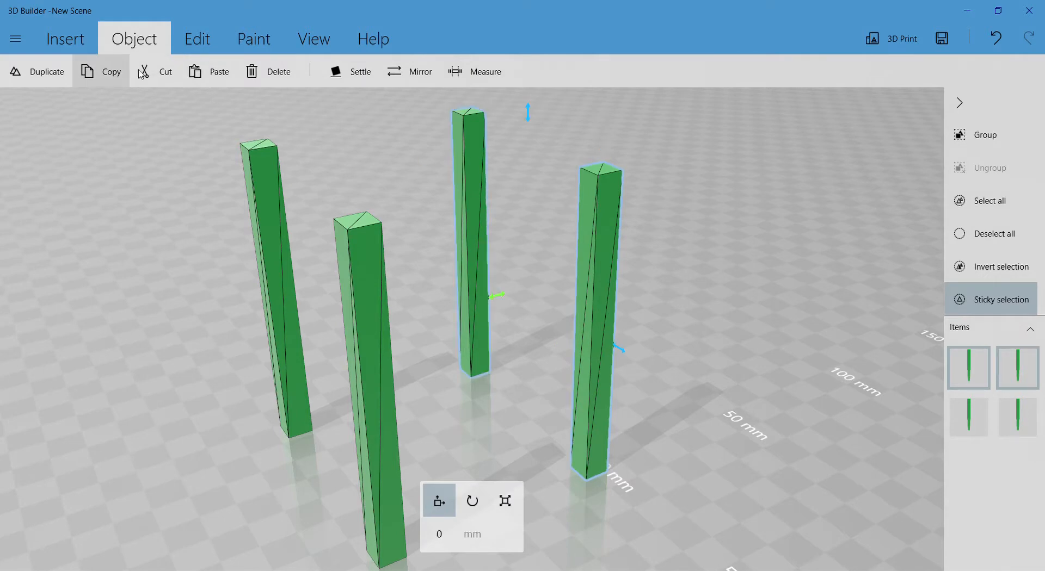
pyautogui.click(200, 80)
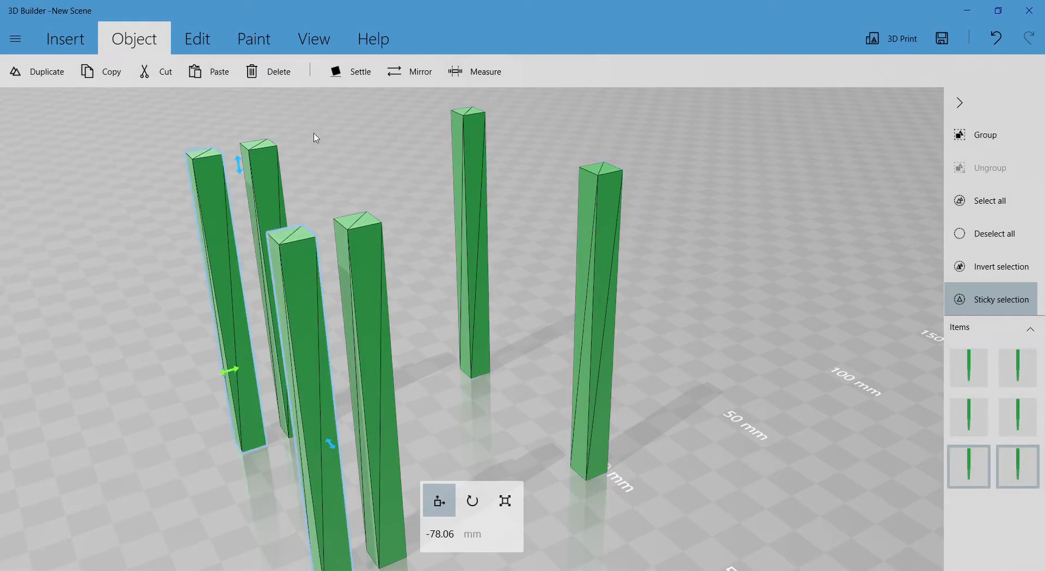
# Delete the pasted pair and the two earlier column copies, keeping only the original columns.
pyautogui.press('Delete')
pyautogui.click(379, 294)
pyautogui.click(271, 227)
pyautogui.press('Delete')
# Copy both original columns and paste the pair, then delete the pasted columns.
pyautogui.click(458, 197)
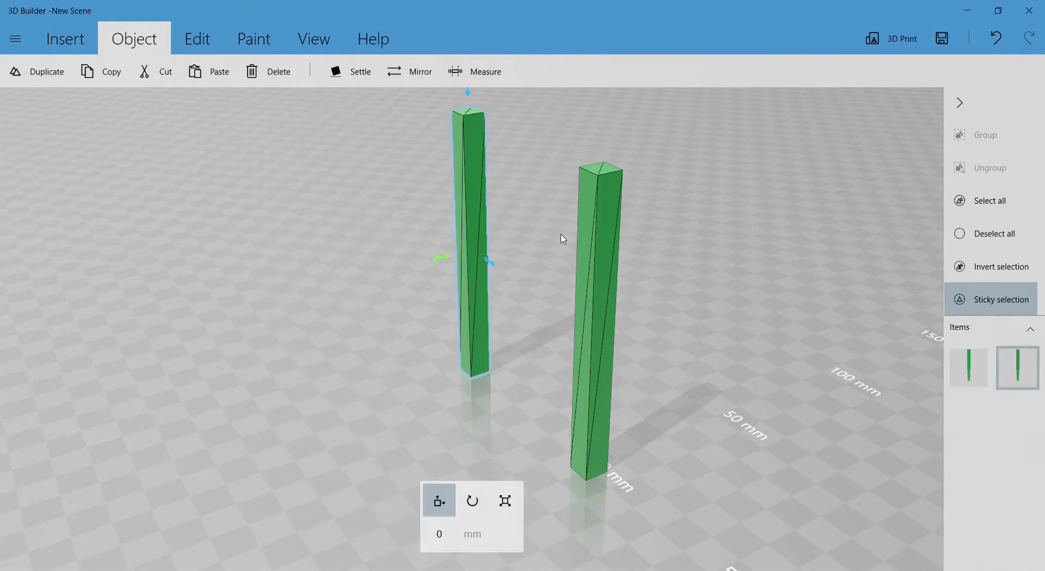
pyautogui.click(599, 248)
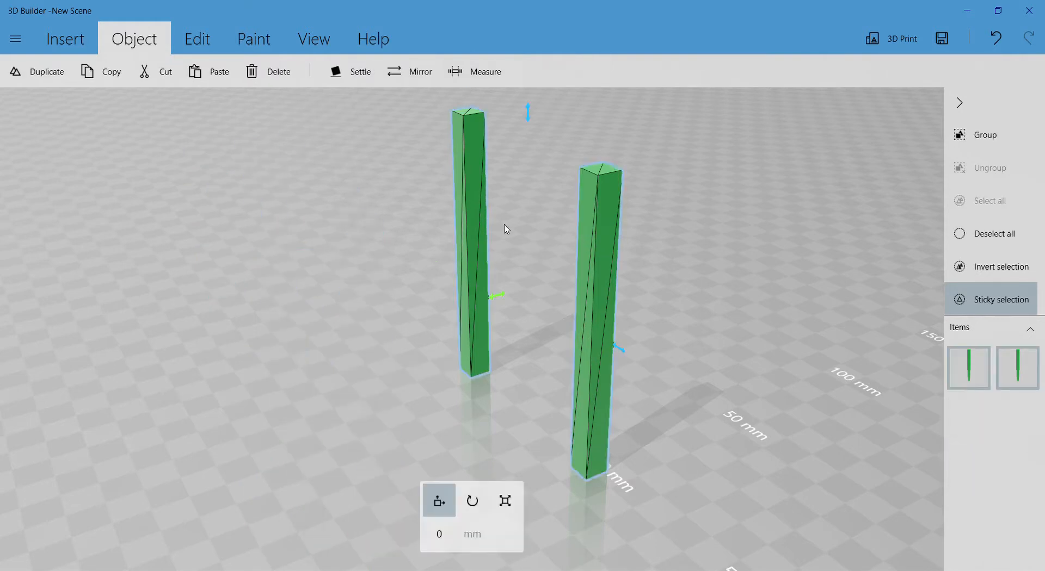
pyautogui.click(103, 73)
pyautogui.click(207, 72)
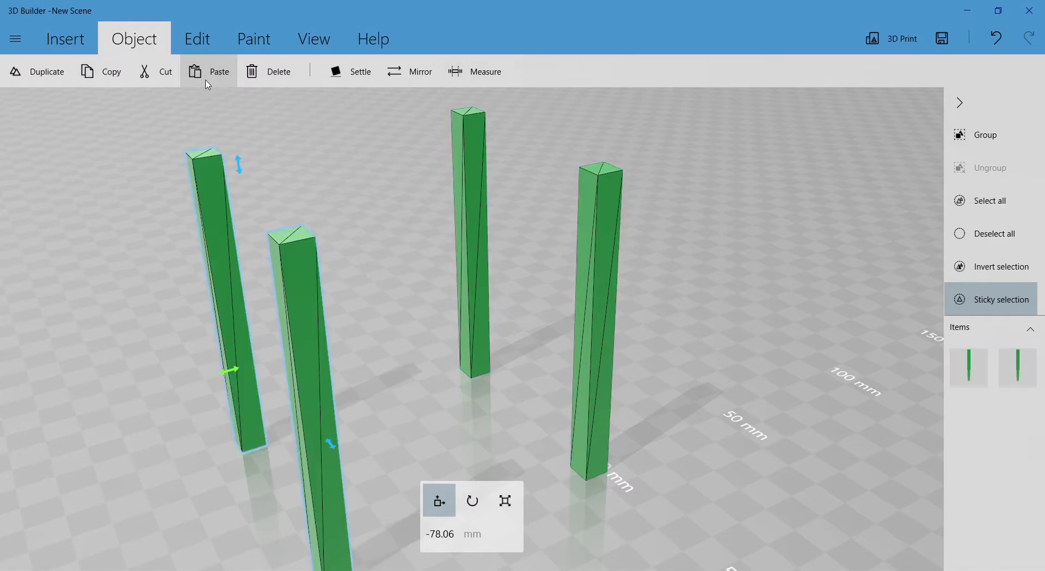
pyautogui.moveTo(742, 359); pyautogui.dragTo(655, 333)
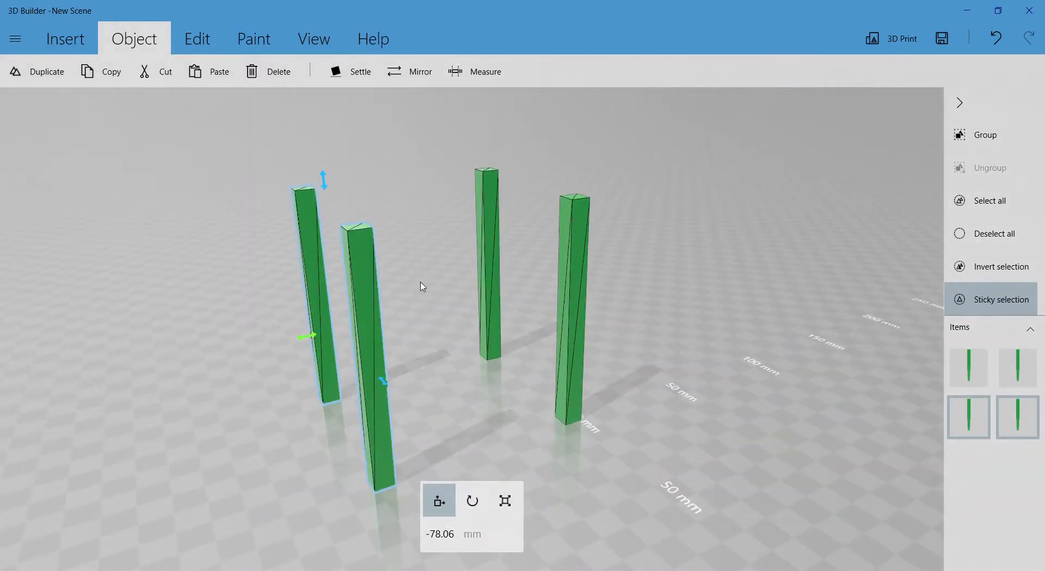
pyautogui.press('Delete')
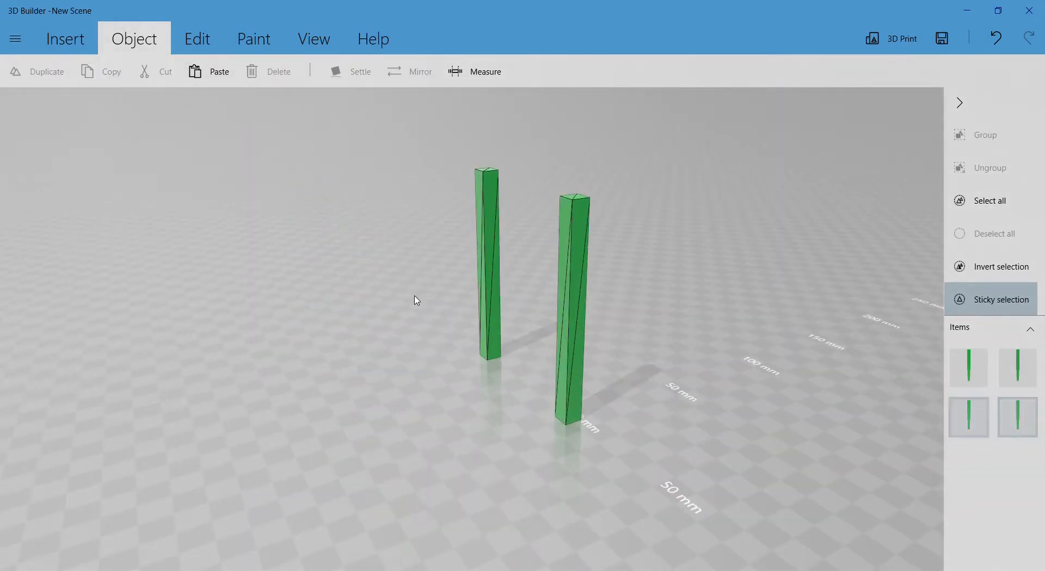
# Copy the column near the origin and paste it beside the original, then delete the pasted column.
pyautogui.click(575, 269)
pyautogui.click(87, 73)
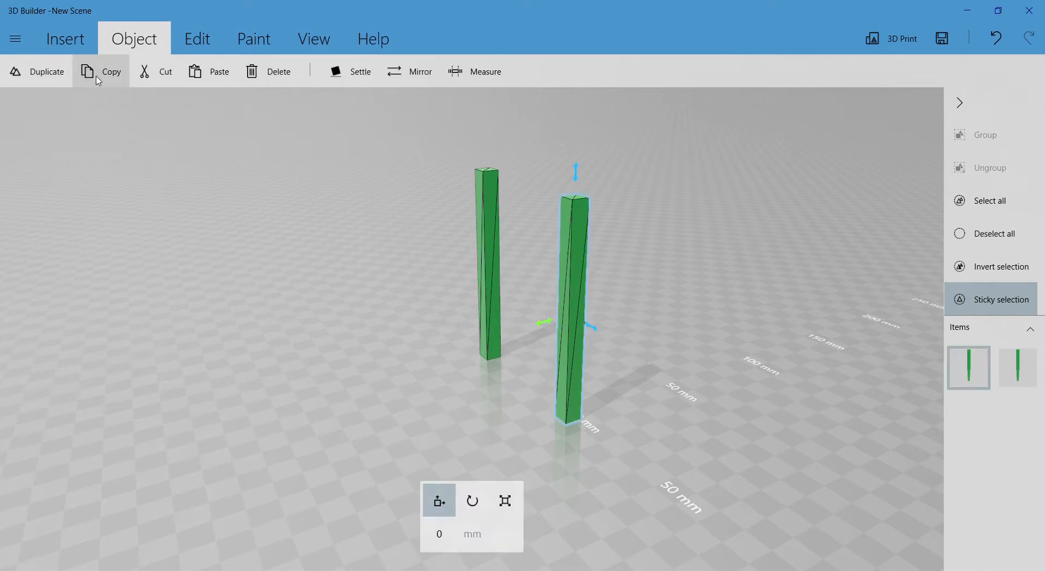
pyautogui.click(217, 76)
pyautogui.moveTo(676, 361); pyautogui.dragTo(533, 308)
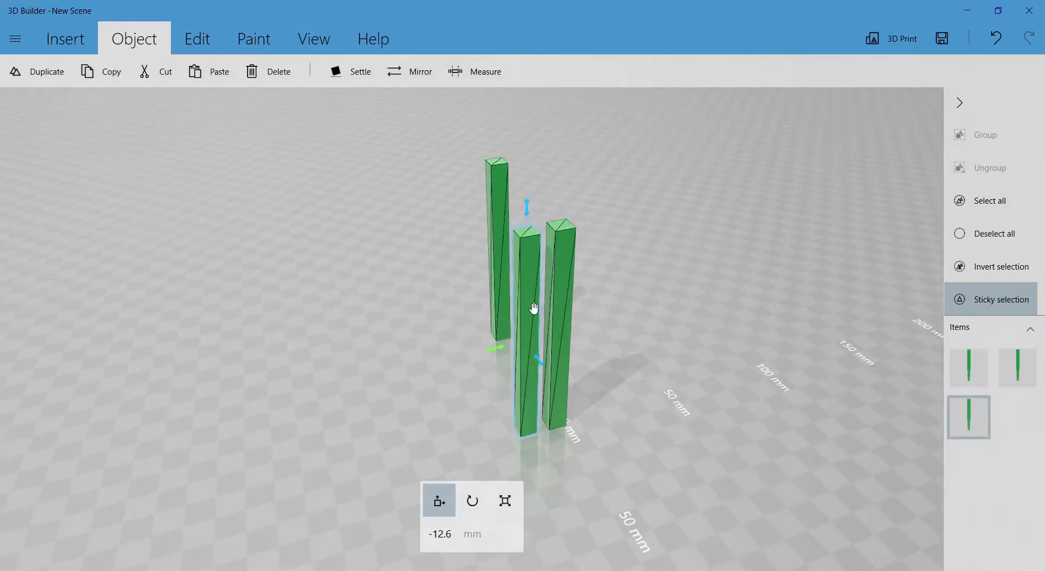
pyautogui.moveTo(566, 309); pyautogui.dragTo(805, 319)
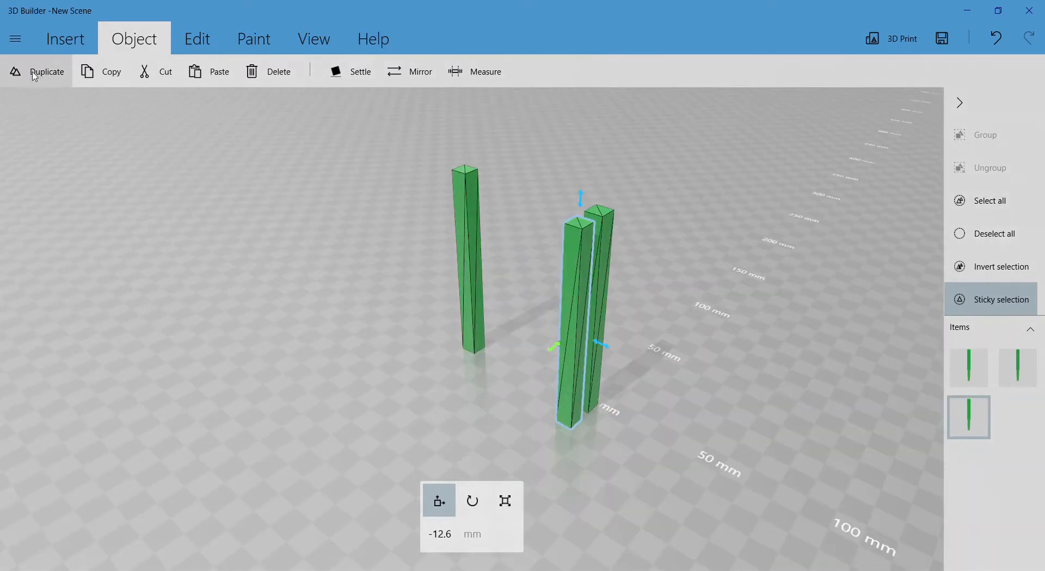
pyautogui.press('Delete')
# Select both original columns and duplicate them as a pair.
pyautogui.moveTo(717, 212); pyautogui.dragTo(572, 192)
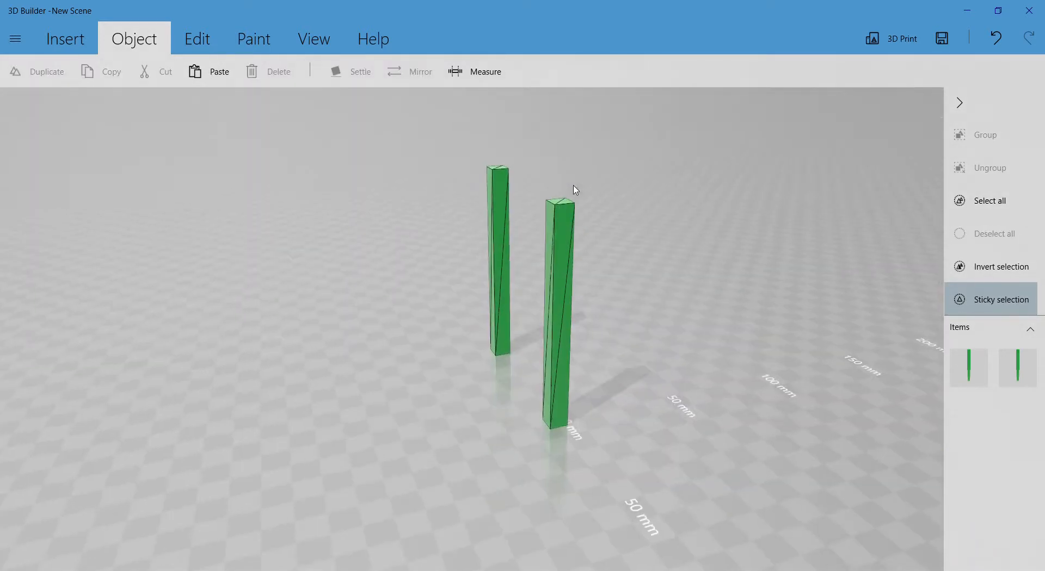
pyautogui.scroll(3, 687, 243)
pyautogui.scroll(-3, 686, 243)
pyautogui.moveTo(679, 252); pyautogui.dragTo(385, 98)
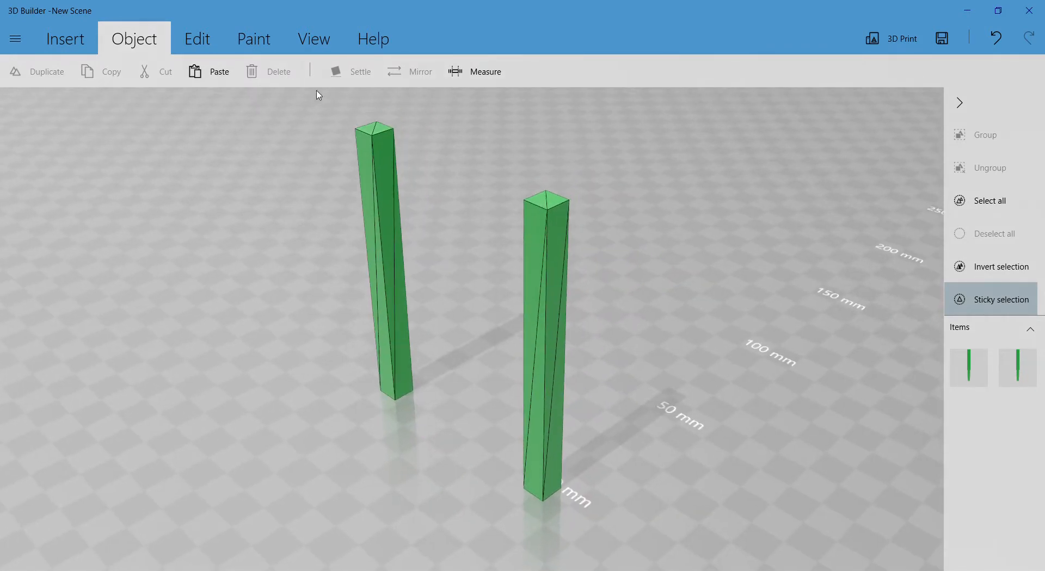
pyautogui.click(396, 200)
pyautogui.click(566, 274)
pyautogui.click(49, 81)
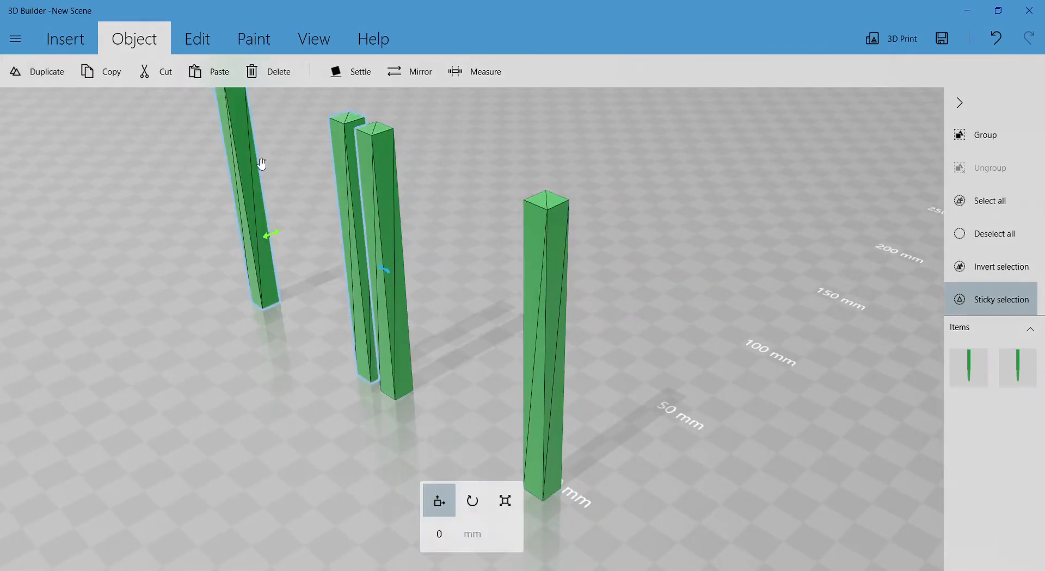
# Align the duplicated pair with the originals, then move it forward to about -69.24 mm to form four corner columns.
pyautogui.moveTo(387, 281); pyautogui.dragTo(580, 395)
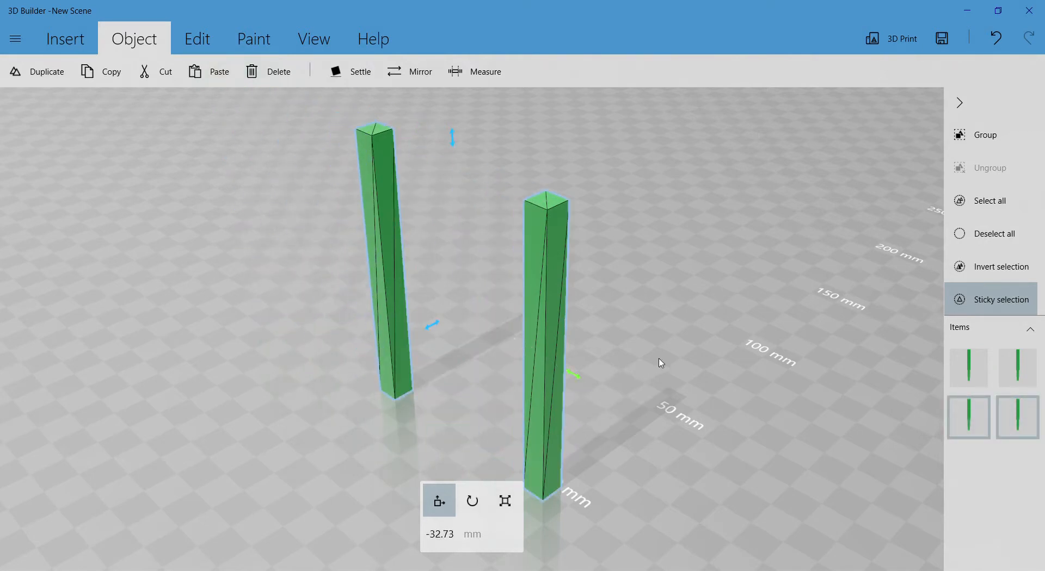
pyautogui.moveTo(475, 317); pyautogui.dragTo(552, 282, button='right')
pyautogui.moveTo(516, 300); pyautogui.dragTo(303, 431)
pyautogui.scroll(-3, 445, 383)
pyautogui.moveTo(698, 346); pyautogui.dragTo(659, 345)
pyautogui.moveTo(635, 328); pyautogui.dragTo(615, 358, button='right')
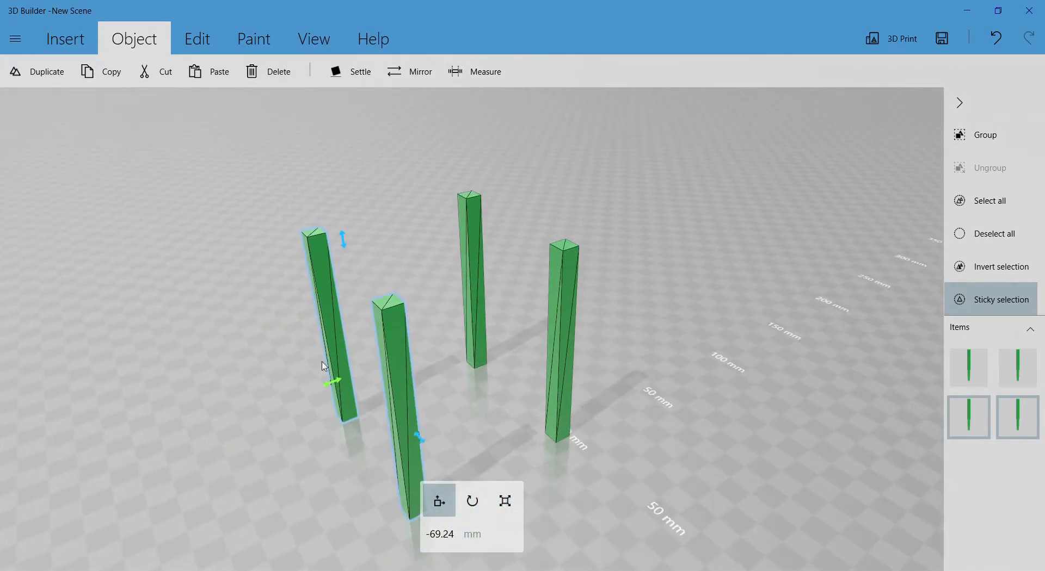
pyautogui.moveTo(458, 311); pyautogui.dragTo(377, 194)
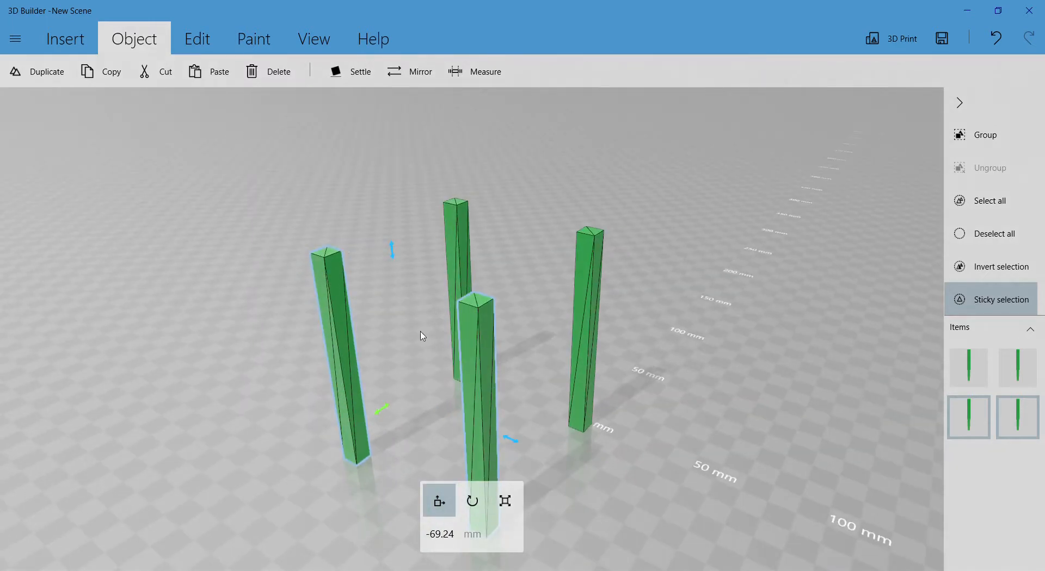
# Insert a cube and raise it to about 109.74 mm, directly on top of the column at the origin.
pyautogui.click(71, 44)
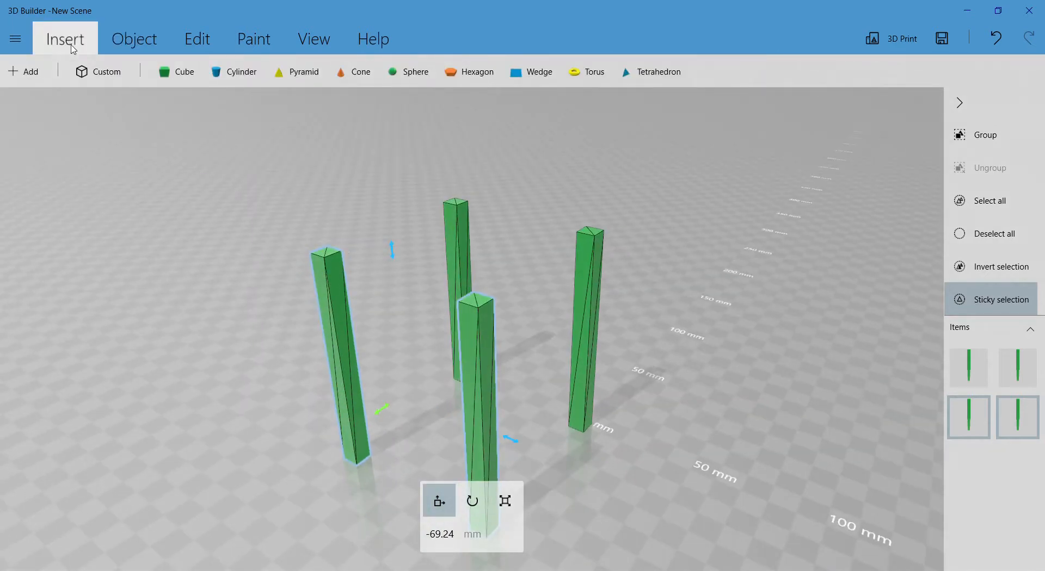
pyautogui.click(185, 74)
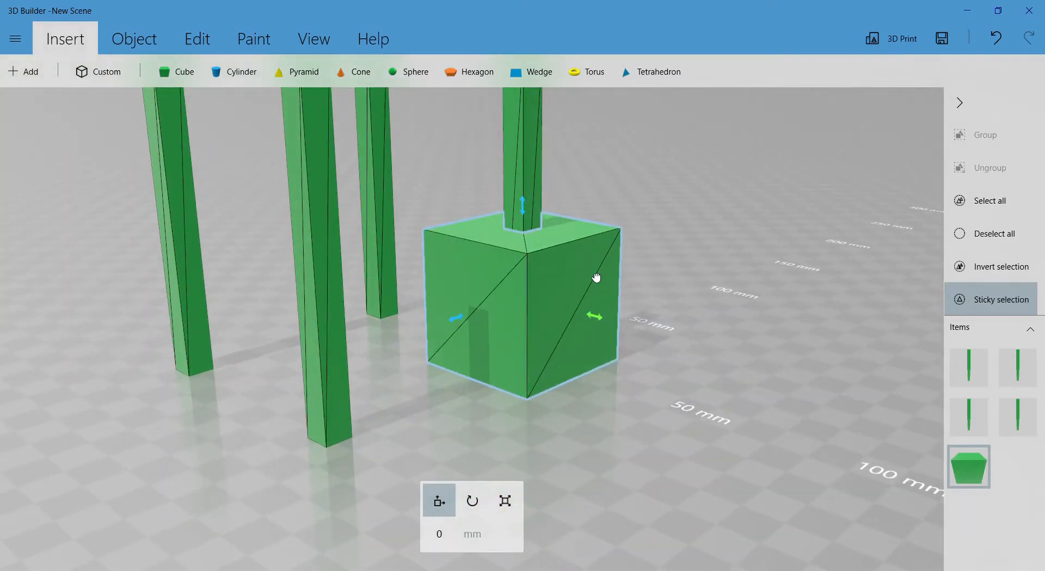
pyautogui.moveTo(597, 280); pyautogui.dragTo(672, 293)
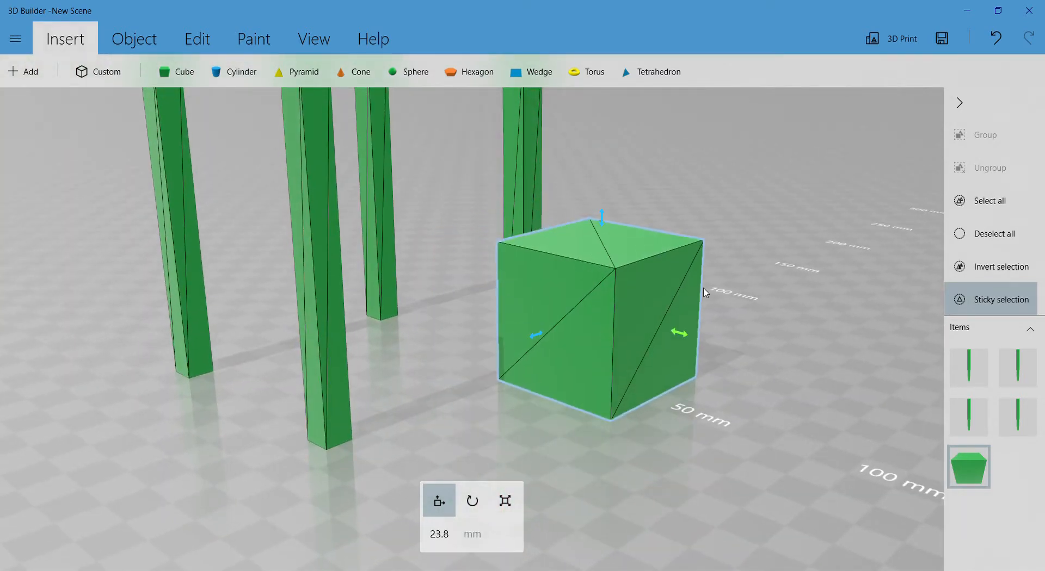
pyautogui.hotkey('ctrl', 'z')
pyautogui.moveTo(514, 300); pyautogui.dragTo(512, 17)
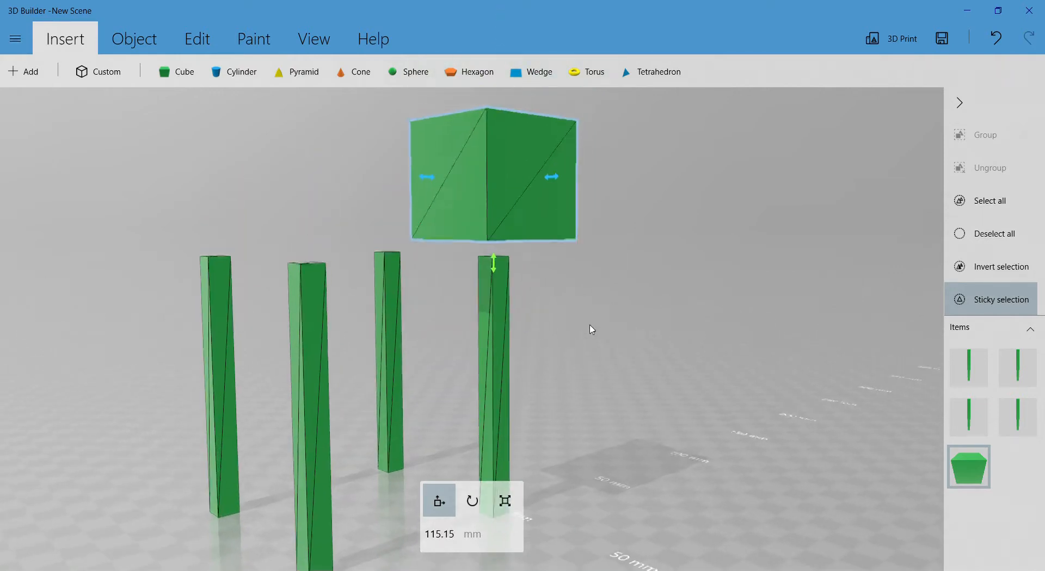
pyautogui.moveTo(490, 298)
pyautogui.mouseDown()
pyautogui.moveTo(489, 218)
pyautogui.moveTo(491, 311)
pyautogui.mouseUp()
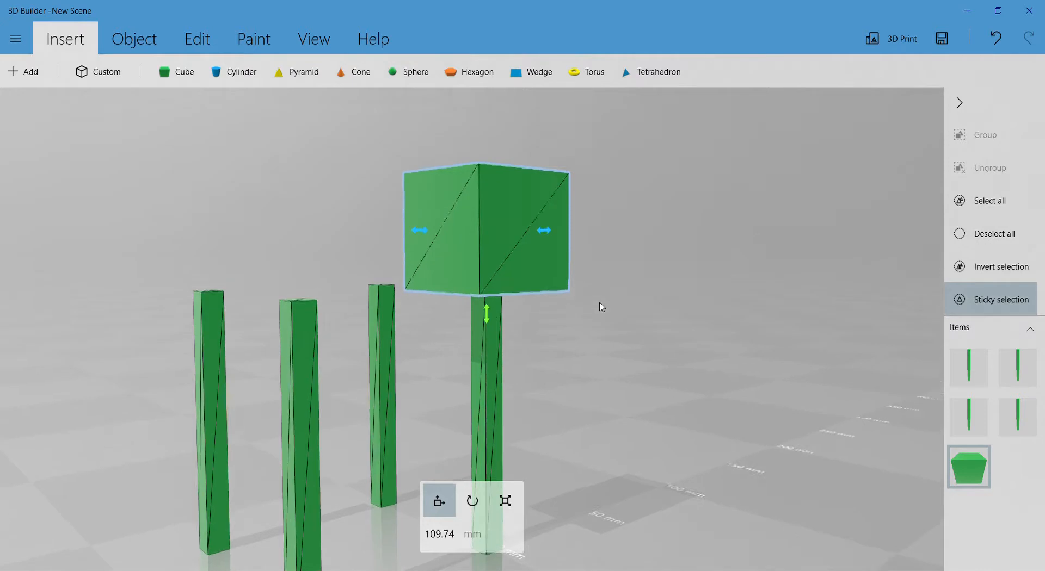
# Raise the cube to about 118.42 mm, then lower it back onto the column's top at about 109.74 mm.
pyautogui.scroll(5, 550, 308)
pyautogui.moveTo(383, 292); pyautogui.dragTo(471, 247)
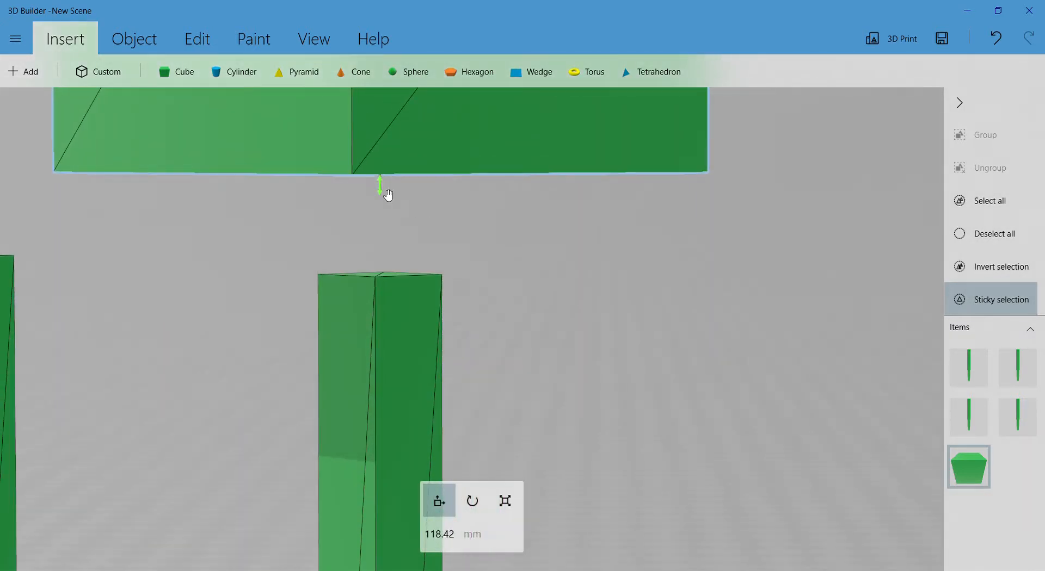
pyautogui.moveTo(386, 193); pyautogui.dragTo(395, 295)
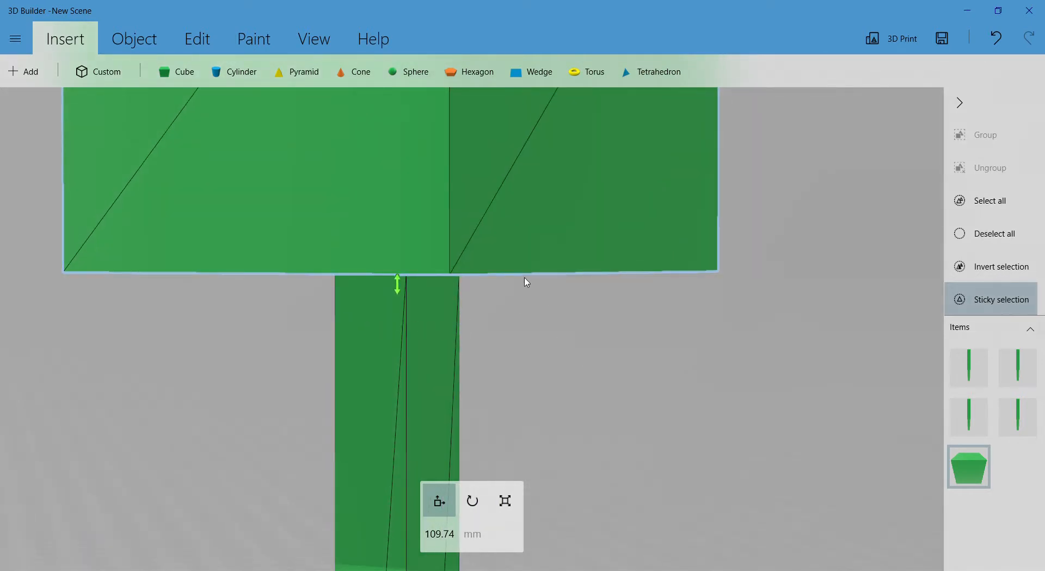
pyautogui.scroll(-3, 525, 278)
pyautogui.moveTo(542, 337); pyautogui.dragTo(653, 305, button='right')
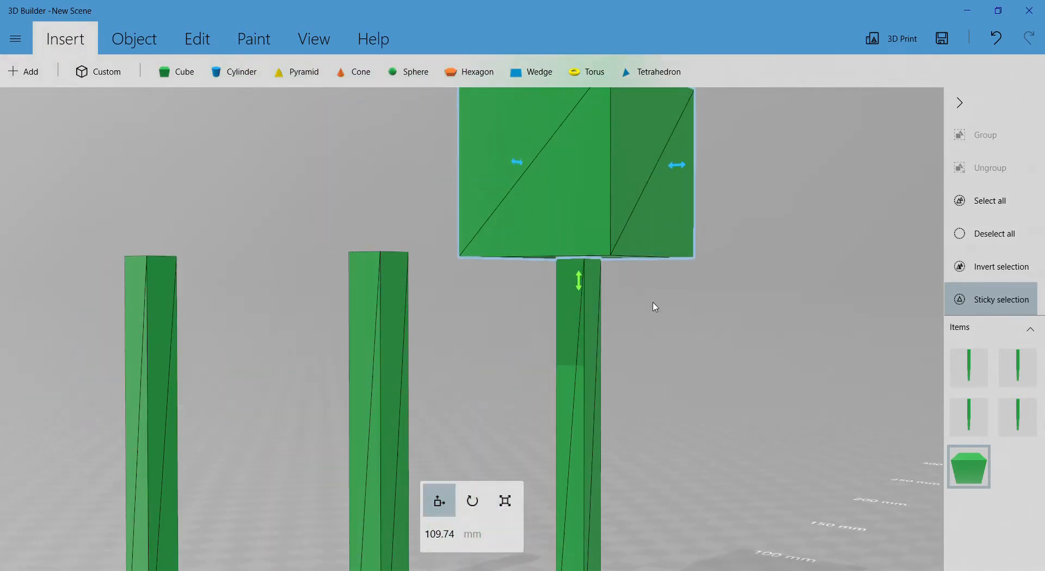
pyautogui.scroll(3, 619, 309)
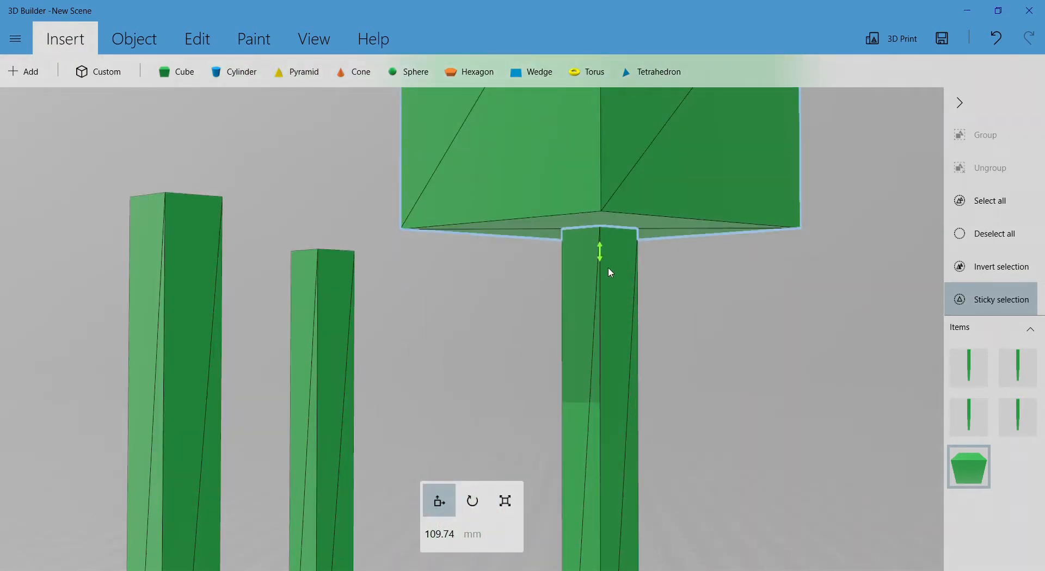
# Lower the cube to about 107.75 mm so it sits flush on the column's top.
pyautogui.moveTo(600, 254); pyautogui.dragTo(600, 270)
pyautogui.scroll(-4, 760, 305)
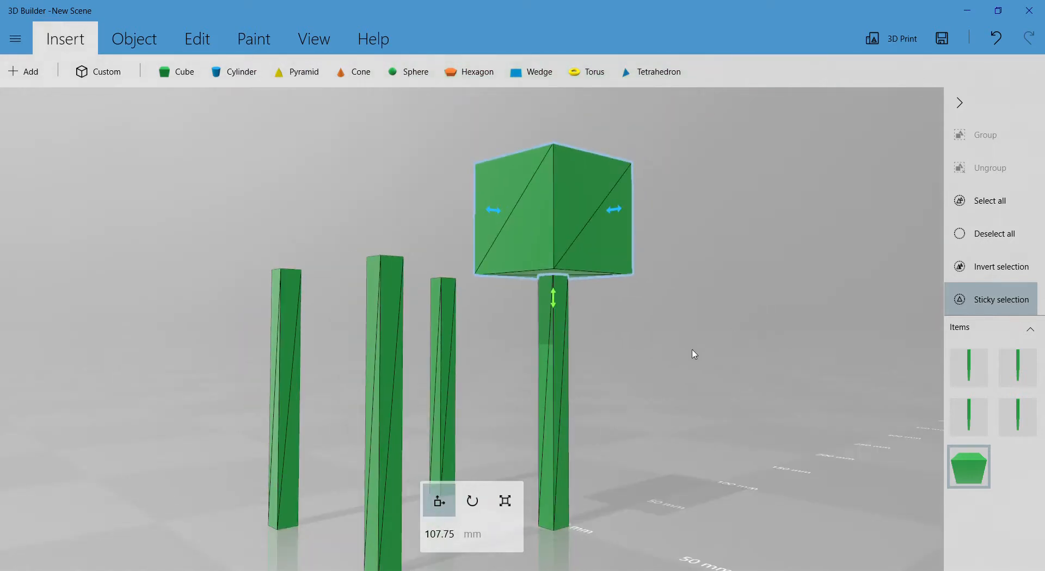
pyautogui.moveTo(693, 352); pyautogui.dragTo(702, 313, button='right')
pyautogui.moveTo(702, 312); pyautogui.dragTo(673, 282)
pyautogui.scroll(4, 565, 272)
pyautogui.moveTo(579, 228); pyautogui.dragTo(593, 289, button='right')
pyautogui.moveTo(723, 317); pyautogui.dragTo(763, 296)
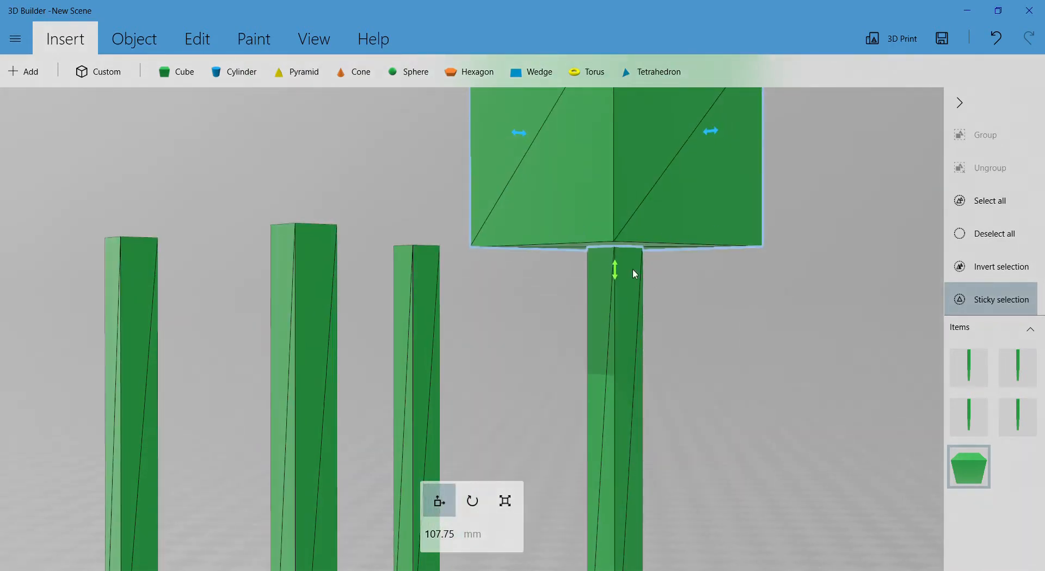
# Try raising the cube to about 113.83 mm above the column, and undo the move.
pyautogui.click(632, 214)
pyautogui.click(661, 205)
pyautogui.scroll(4, 669, 218)
pyautogui.moveTo(710, 280); pyautogui.dragTo(551, 341, button='right')
pyautogui.moveTo(522, 270); pyautogui.dragTo(534, 216)
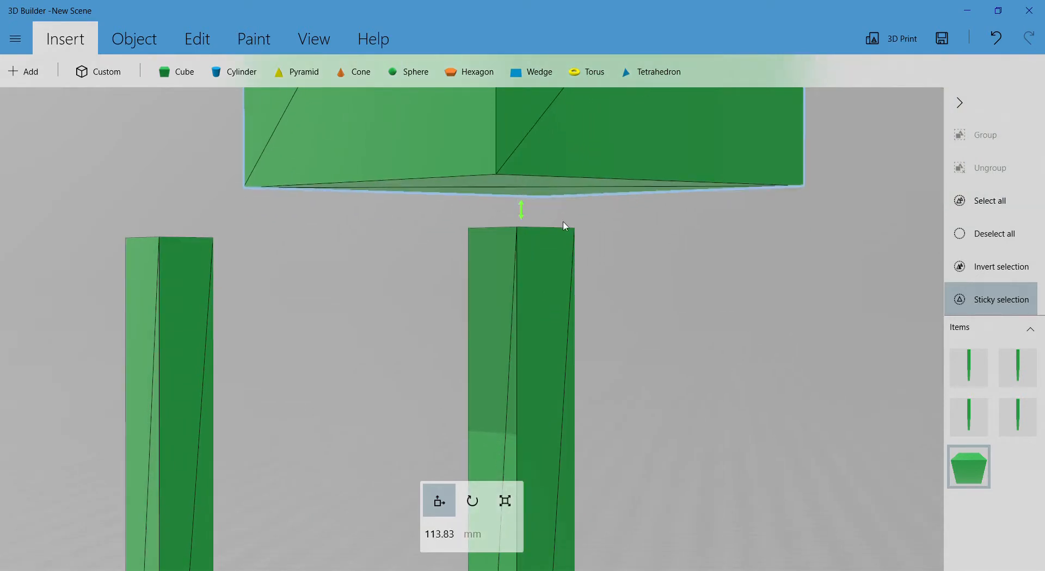
pyautogui.hotkey('ctrl', 'z')
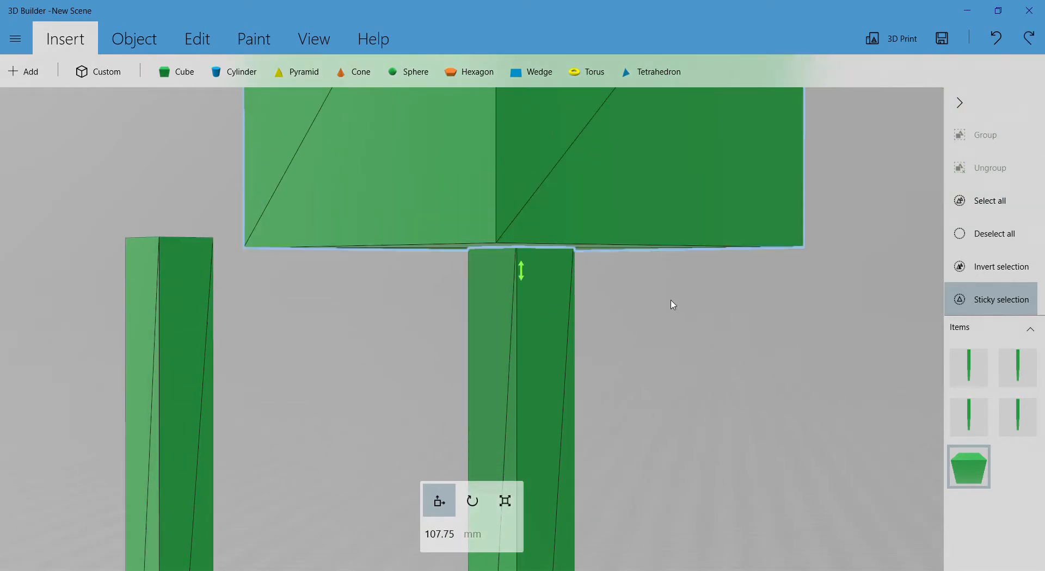
# Scale the cube's height down to about 7.28 mm to form a thin slab on the column.
pyautogui.click(560, 202)
pyautogui.scroll(-3, 559, 210)
pyautogui.moveTo(502, 257); pyautogui.dragTo(582, 324)
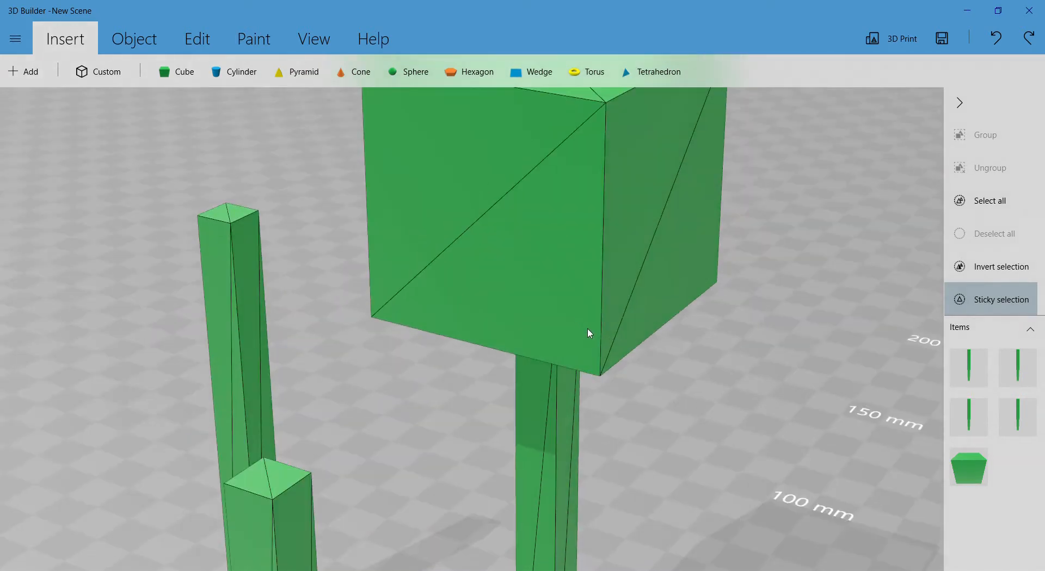
pyautogui.scroll(-5, 609, 343)
pyautogui.click(493, 313)
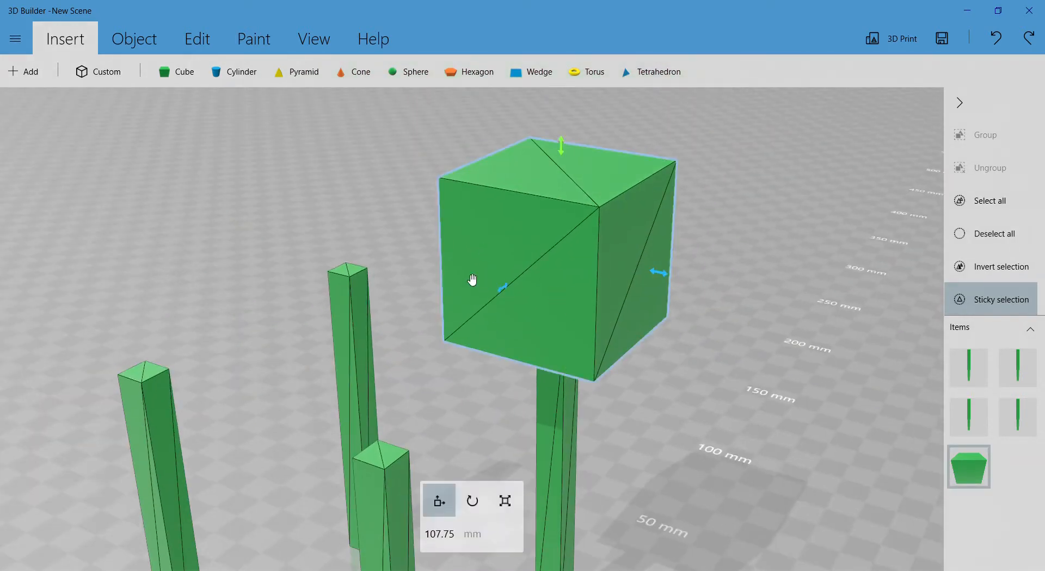
pyautogui.moveTo(532, 242); pyautogui.dragTo(309, 352)
pyautogui.moveTo(622, 367); pyautogui.dragTo(543, 306)
pyautogui.scroll(5, 527, 324)
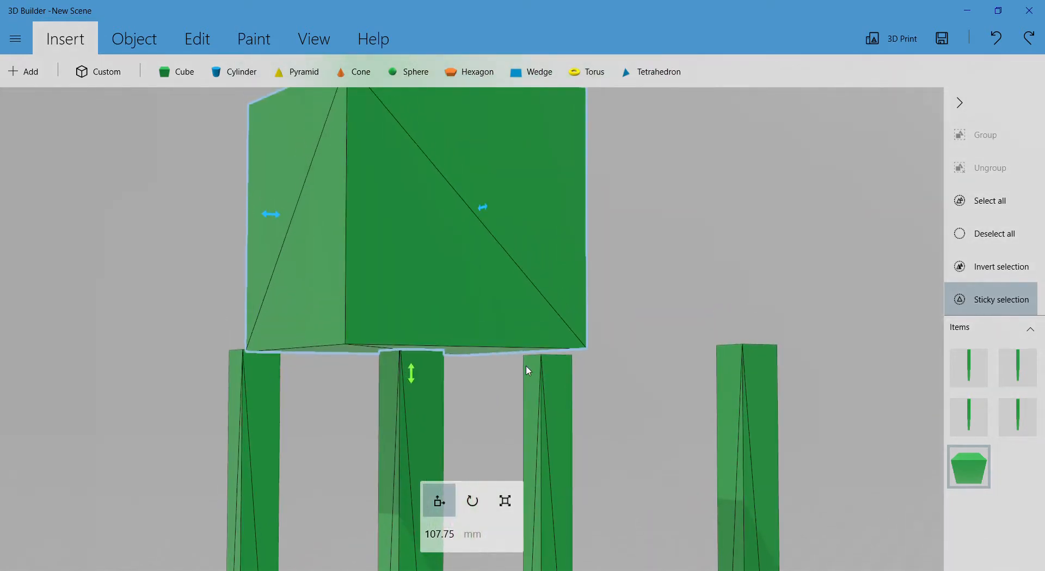
pyautogui.press('s')
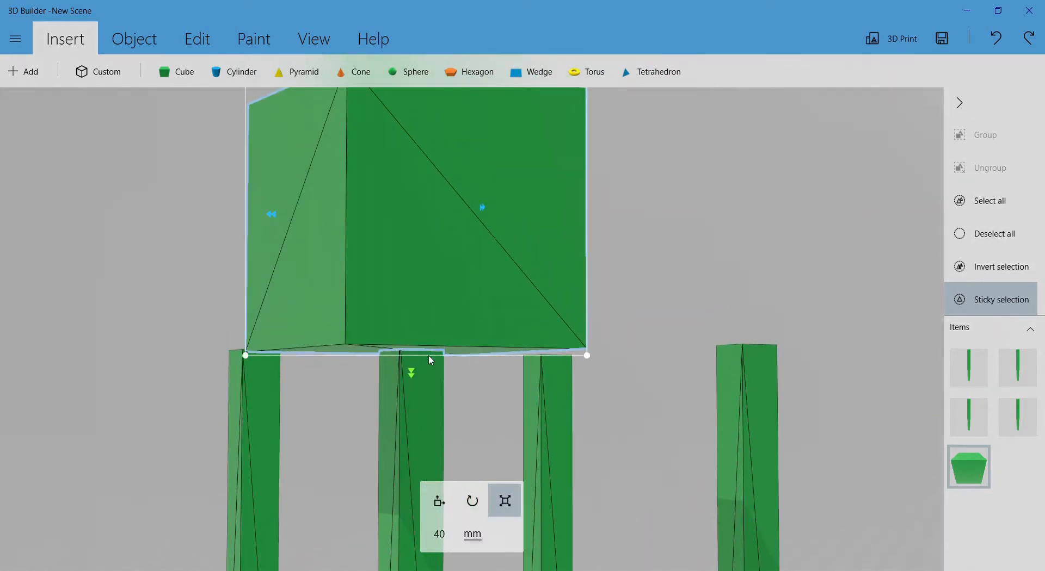
pyautogui.moveTo(510, 338); pyautogui.dragTo(541, 325)
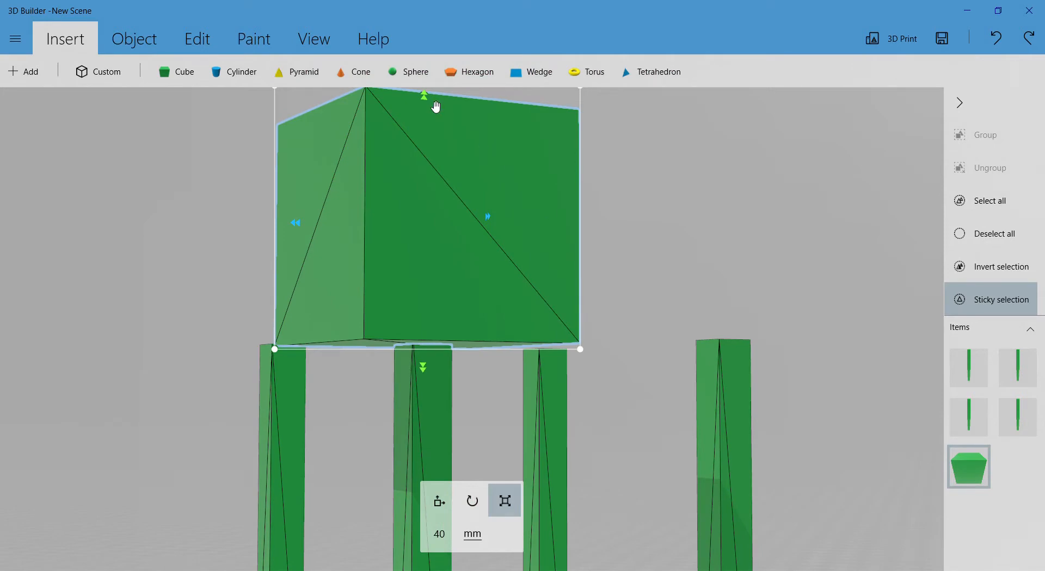
pyautogui.moveTo(434, 105); pyautogui.dragTo(441, 291)
# Try a further size adjustment on the slab, and undo it.
pyautogui.moveTo(447, 325); pyautogui.dragTo(720, 192)
pyautogui.scroll(2, 710, 228)
pyautogui.moveTo(572, 237); pyautogui.dragTo(314, 306, button='right')
pyautogui.moveTo(688, 210); pyautogui.dragTo(695, 220)
pyautogui.scroll(1, 695, 222)
pyautogui.hotkey('ctrl', 'z')
# Shrink the slab from one side to about 24.2 mm, toward the edge of the column beneath it.
pyautogui.moveTo(810, 305); pyautogui.dragTo(459, 333)
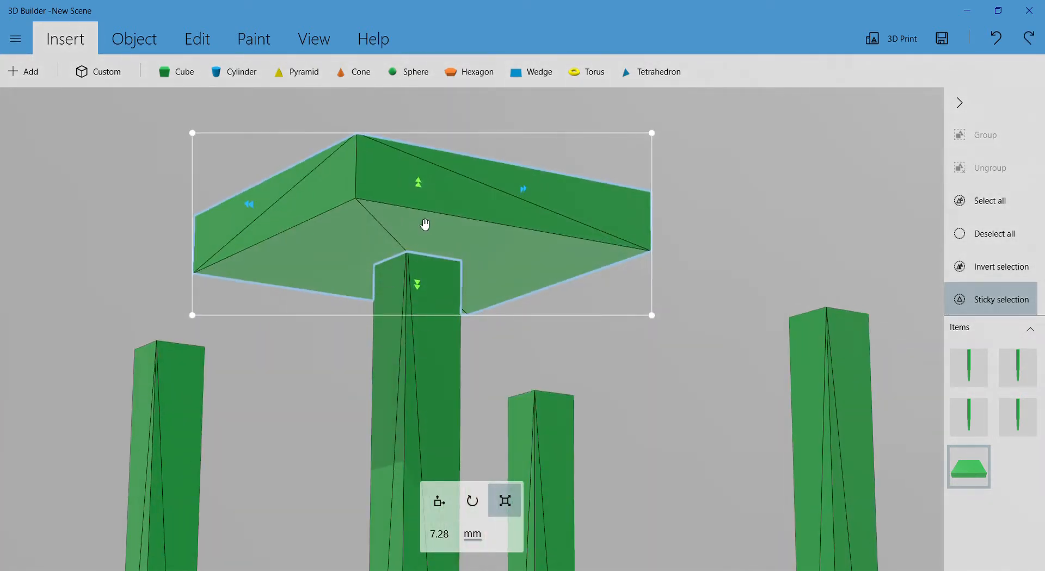
pyautogui.moveTo(604, 305); pyautogui.dragTo(746, 399)
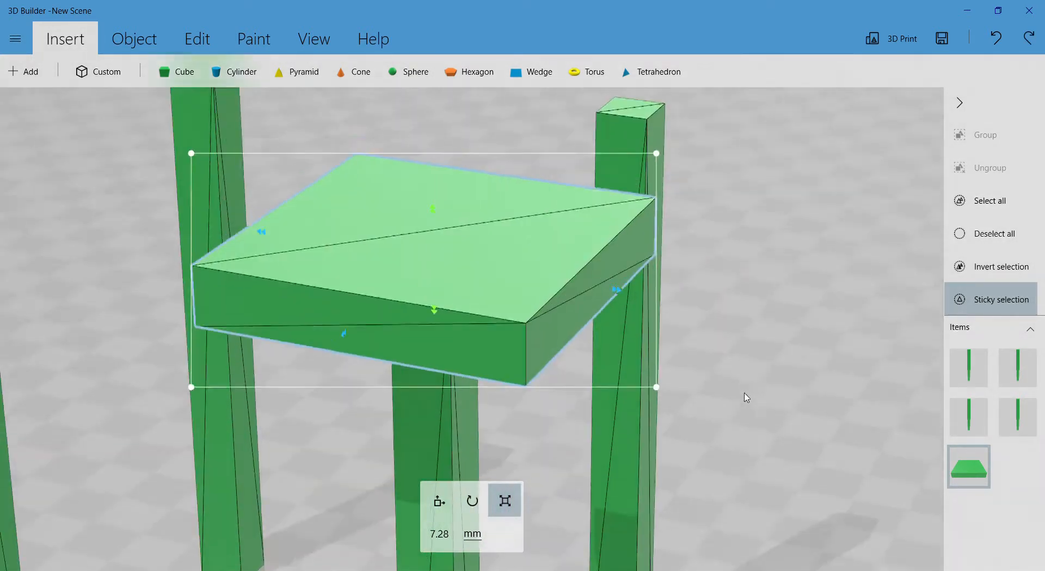
pyautogui.scroll(-5, 746, 399)
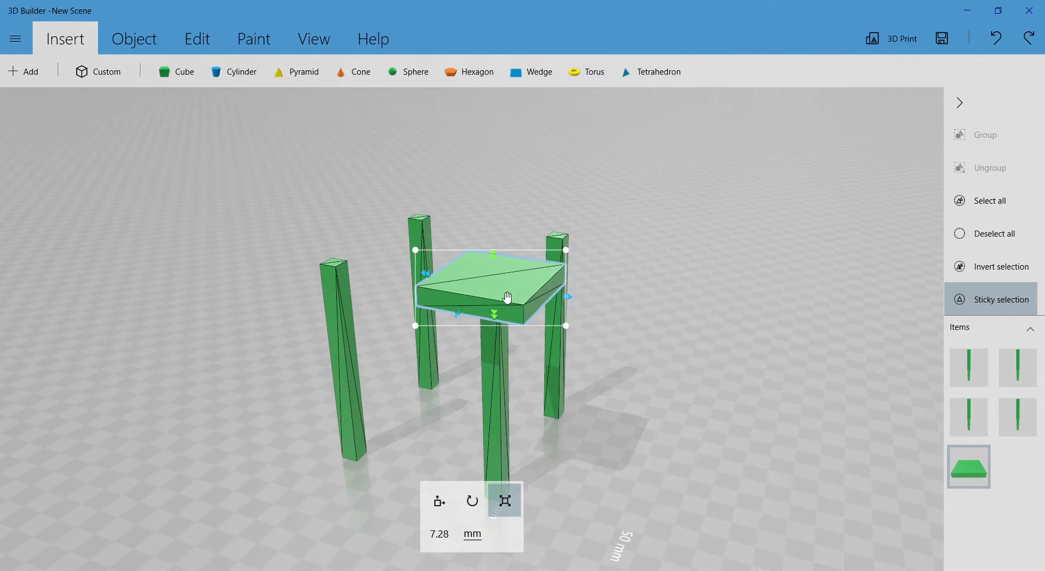
pyautogui.scroll(3, 523, 297)
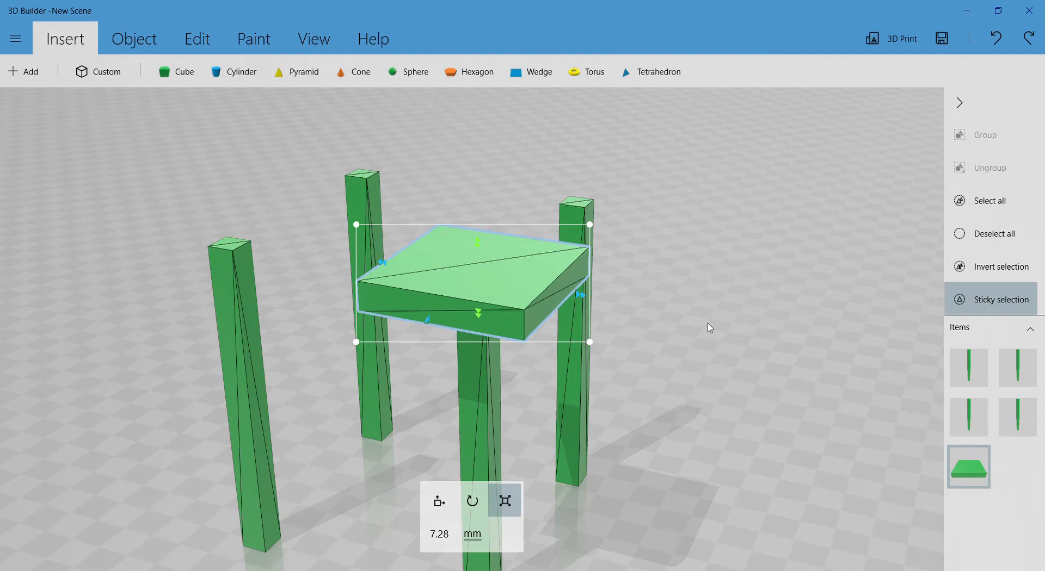
pyautogui.scroll(3, 742, 327)
pyautogui.moveTo(766, 324); pyautogui.dragTo(765, 279)
pyautogui.scroll(2, 790, 295)
pyautogui.moveTo(640, 181); pyautogui.dragTo(502, 203)
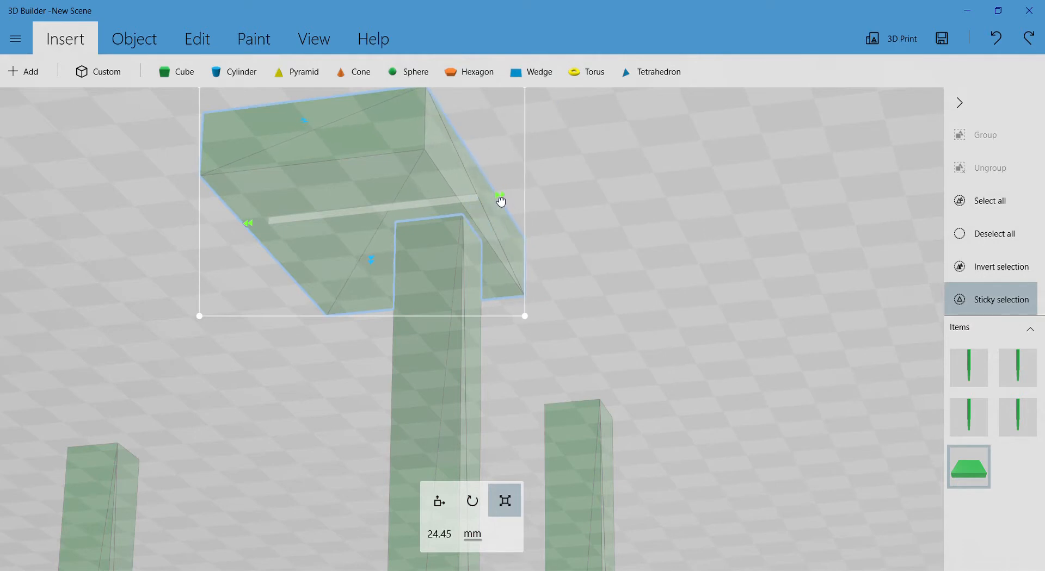
# Trim the same side of the slab further so its edge lines up with the column's outer face.
pyautogui.moveTo(661, 266); pyautogui.dragTo(621, 378)
pyautogui.scroll(3, 594, 379)
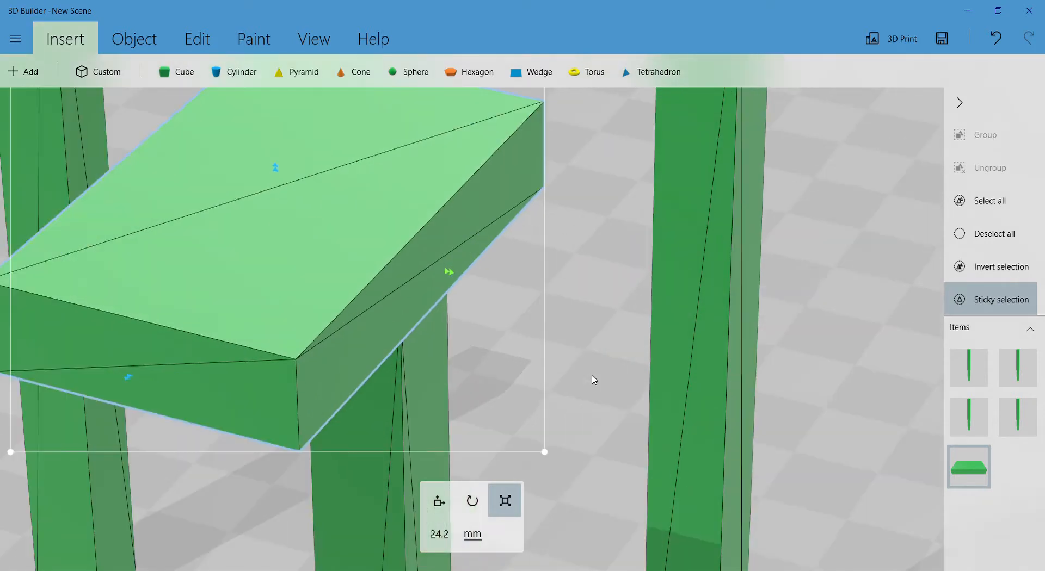
pyautogui.moveTo(606, 305); pyautogui.dragTo(528, 307)
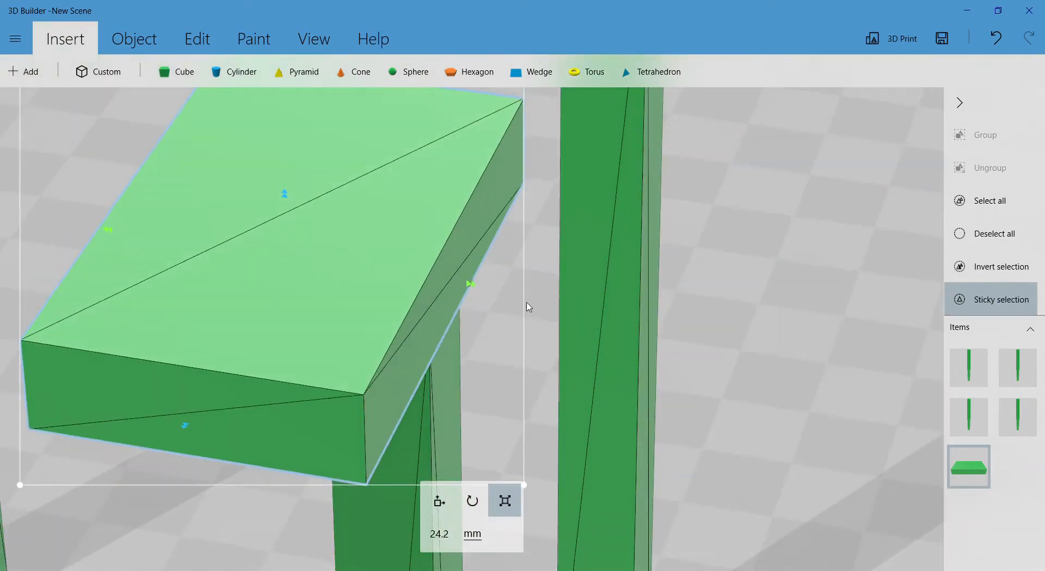
pyautogui.moveTo(461, 288); pyautogui.dragTo(425, 282)
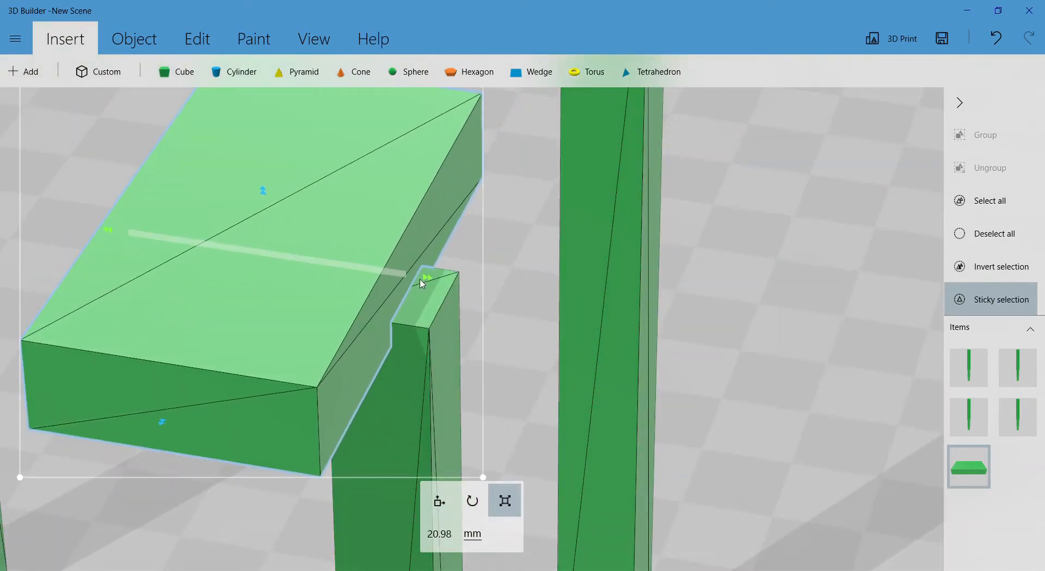
# Trim the slab's other overhanging side to about 23.91 mm, flush with the column's outer face.
pyautogui.moveTo(701, 284); pyautogui.dragTo(386, 193)
pyautogui.moveTo(124, 247); pyautogui.dragTo(335, 264)
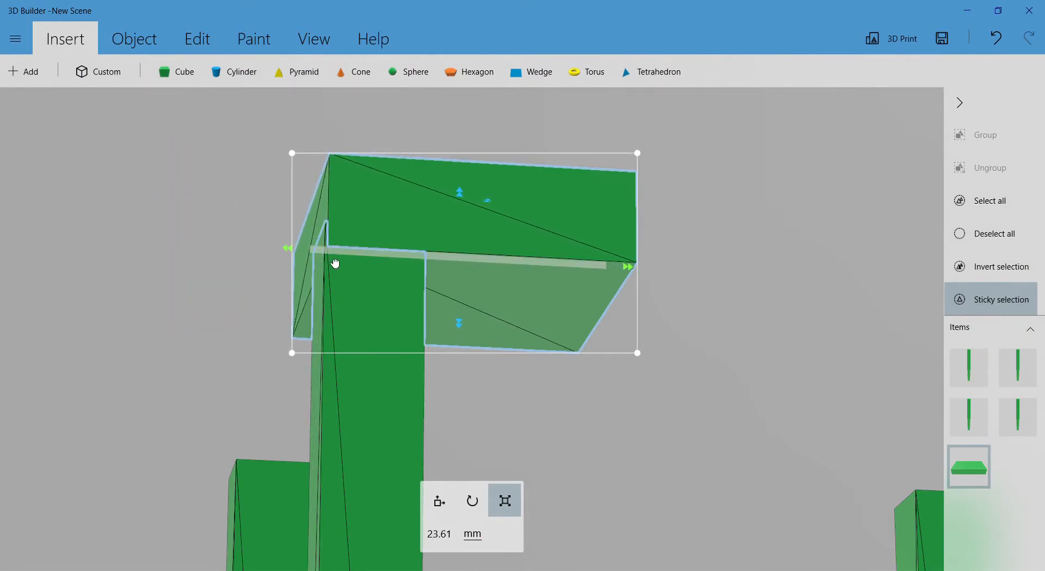
pyautogui.moveTo(693, 340); pyautogui.dragTo(544, 361)
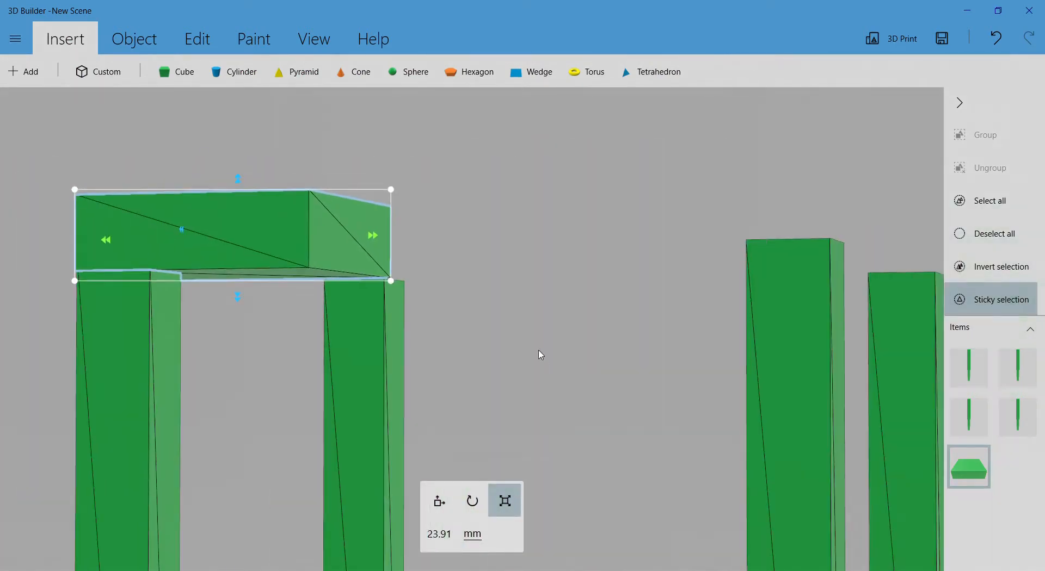
# Stretch the slab to about 73.41 mm in one direction so it reaches across to the neighbouring column.
pyautogui.moveTo(379, 241); pyautogui.dragTo(880, 224)
pyautogui.moveTo(693, 406); pyautogui.dragTo(753, 302)
pyautogui.moveTo(799, 306); pyautogui.dragTo(422, 220, button='right')
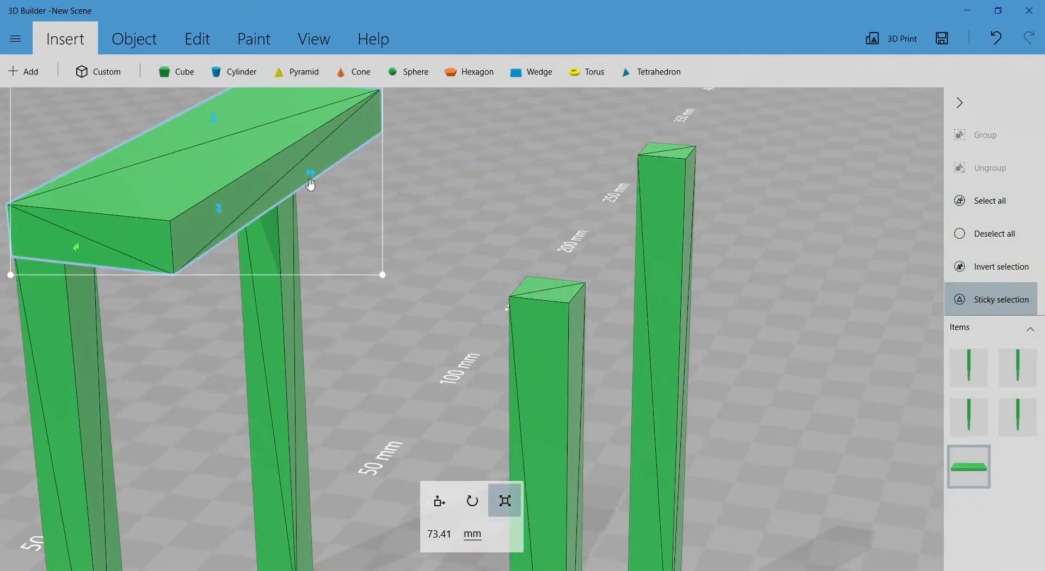
# Stretch the slab to about 87.95 mm in the other direction so it covers all four columns.
pyautogui.moveTo(313, 184); pyautogui.dragTo(746, 211)
pyautogui.moveTo(841, 376); pyautogui.dragTo(858, 348)
pyautogui.scroll(-6, 856, 347)
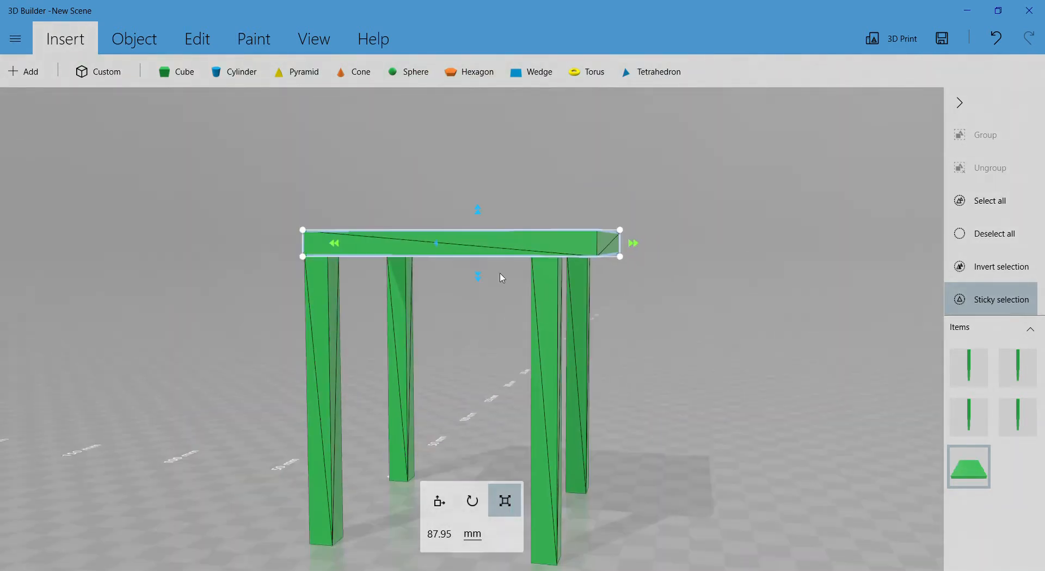
# Duplicate the seat slab and move the copy to about -32.9 mm, directly over the original.
pyautogui.moveTo(671, 295); pyautogui.dragTo(692, 360)
pyautogui.moveTo(148, 231); pyautogui.dragTo(580, 297)
pyautogui.moveTo(408, 264); pyautogui.dragTo(509, 351)
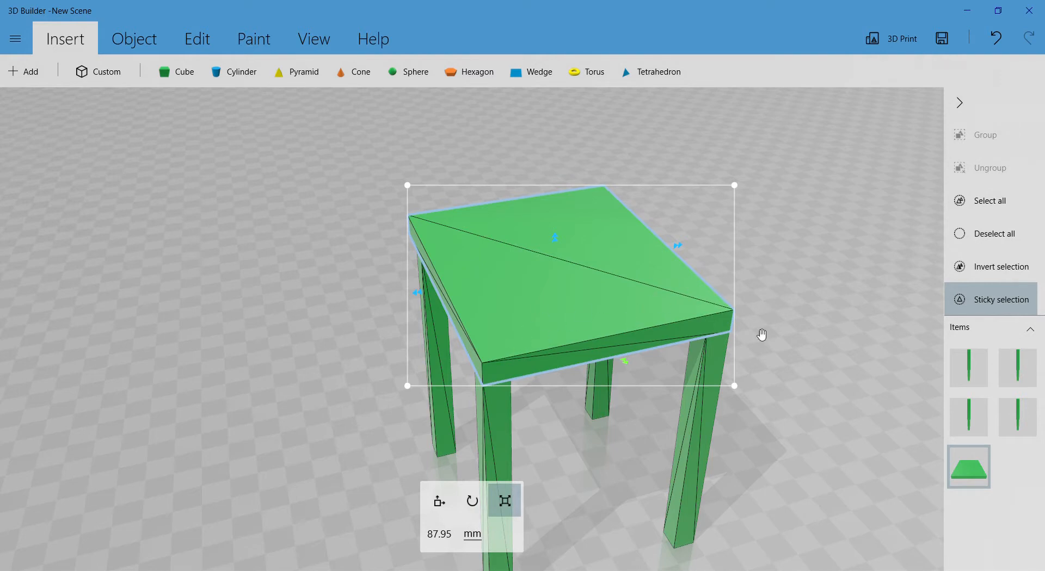
pyautogui.moveTo(762, 334); pyautogui.dragTo(753, 345)
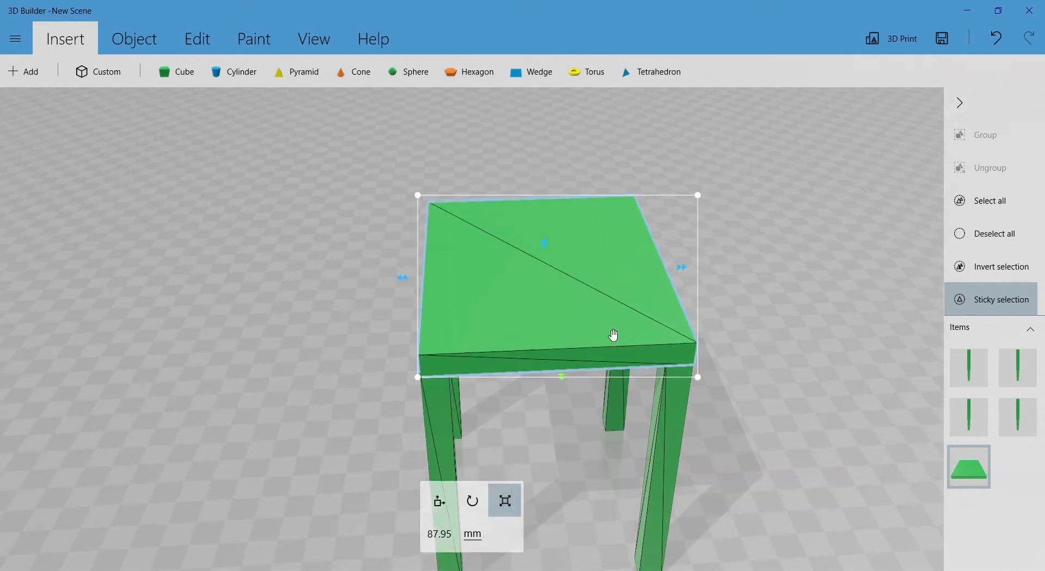
pyautogui.click(134, 39)
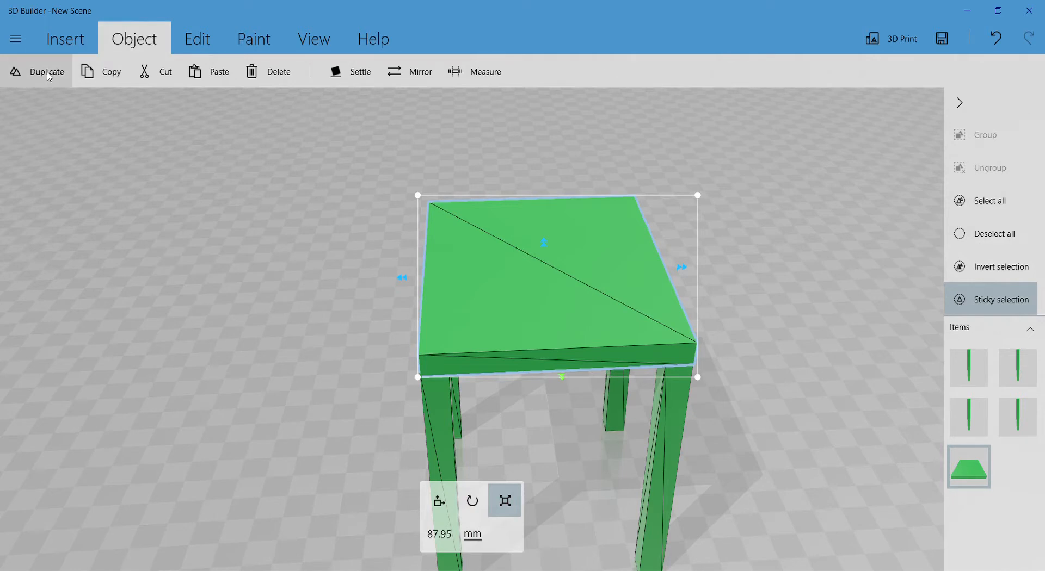
pyautogui.click(43, 72)
pyautogui.moveTo(230, 284); pyautogui.dragTo(266, 288)
pyautogui.press('m')
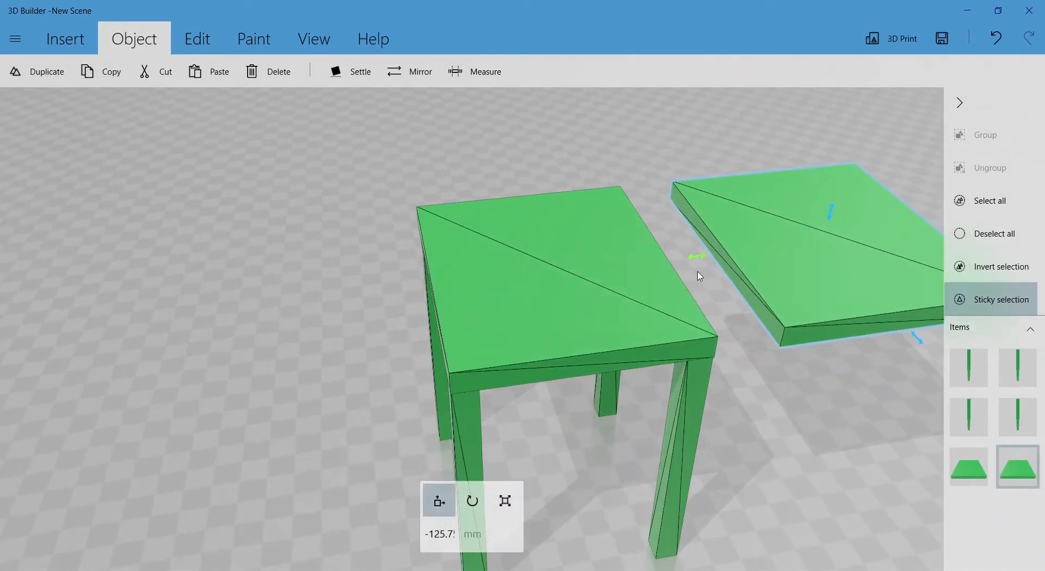
pyautogui.moveTo(696, 263); pyautogui.dragTo(403, 284)
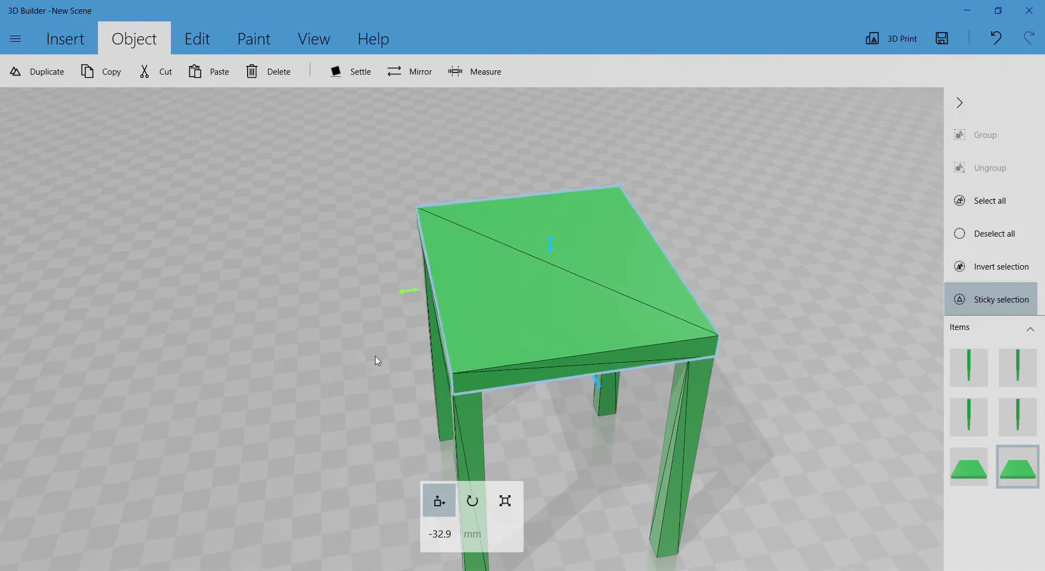
# Rotate the duplicated slab upright, to about 270.72 degrees.
pyautogui.moveTo(375, 359); pyautogui.dragTo(544, 323)
pyautogui.press('r')
pyautogui.moveTo(787, 175); pyautogui.dragTo(700, 339)
pyautogui.moveTo(745, 369); pyautogui.dragTo(830, 349)
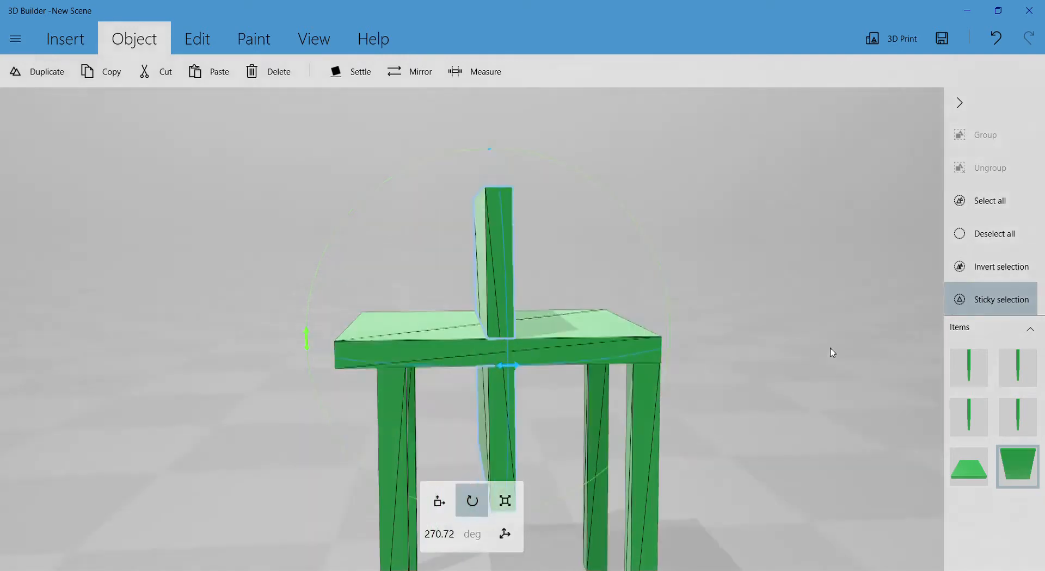
pyautogui.click(440, 538)
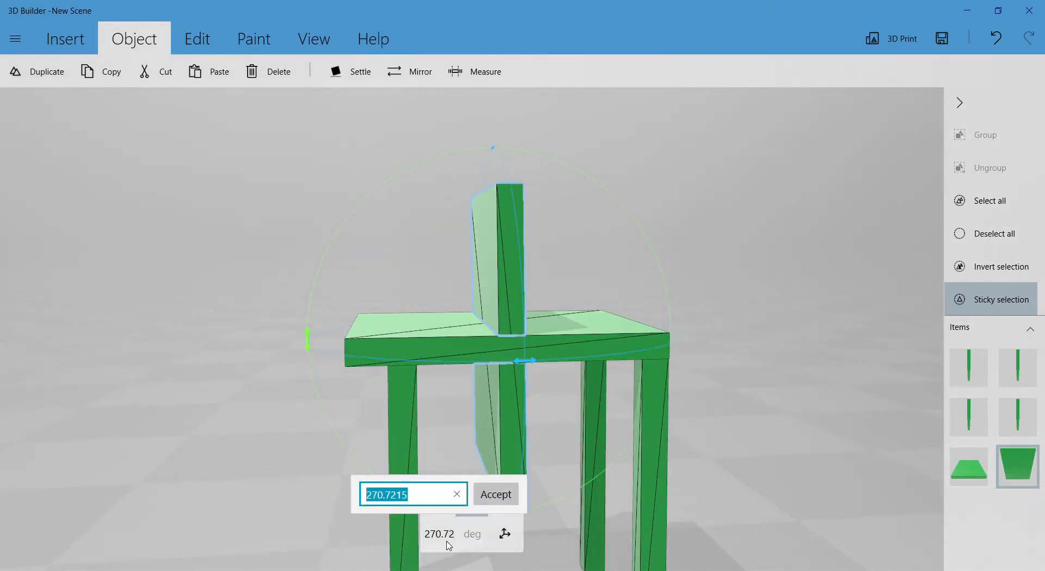
pyautogui.press('Return')
# Move the upright slab to the seat's rear edge and raise it to about 137.16 mm as a backrest.
pyautogui.moveTo(758, 488); pyautogui.dragTo(700, 380)
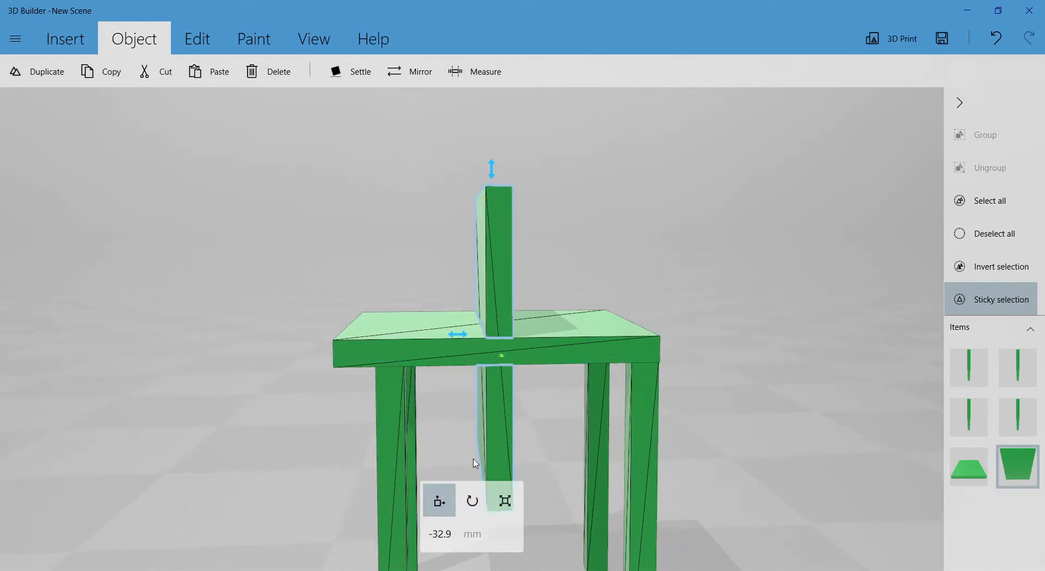
pyautogui.moveTo(508, 340); pyautogui.dragTo(590, 347)
pyautogui.moveTo(676, 308); pyautogui.dragTo(542, 123)
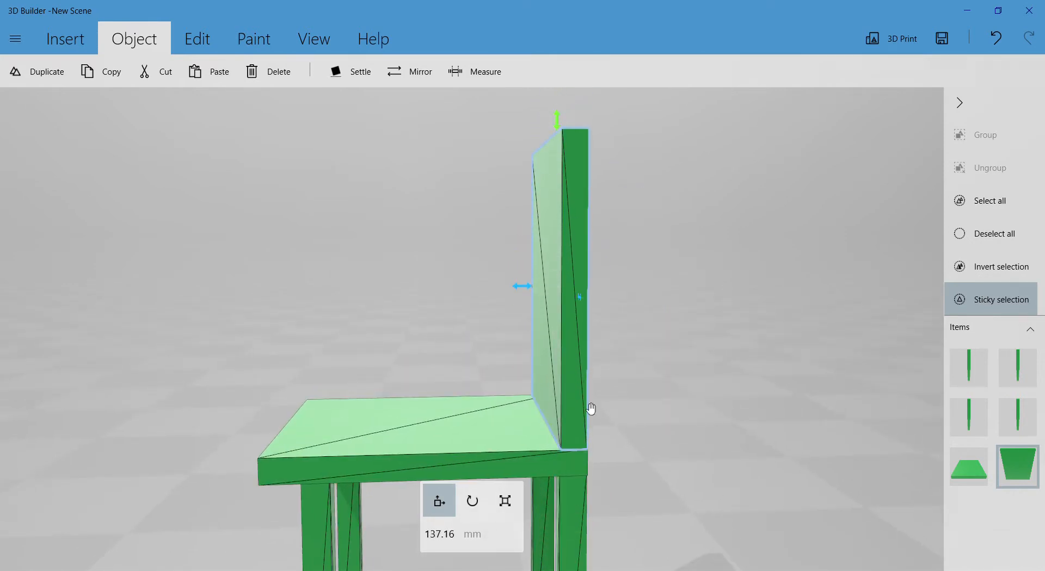
pyautogui.moveTo(634, 445); pyautogui.dragTo(744, 333)
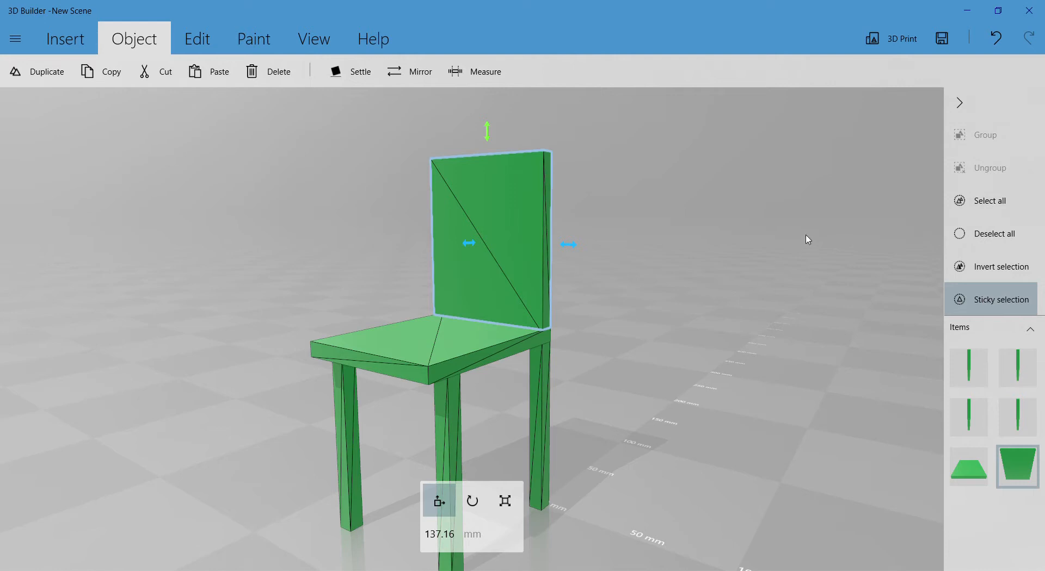
pyautogui.moveTo(626, 288); pyautogui.dragTo(560, 202)
# Start an emboss on the chair's backrest and set its text to "Hello".
pyautogui.click(513, 287)
pyautogui.click(520, 339)
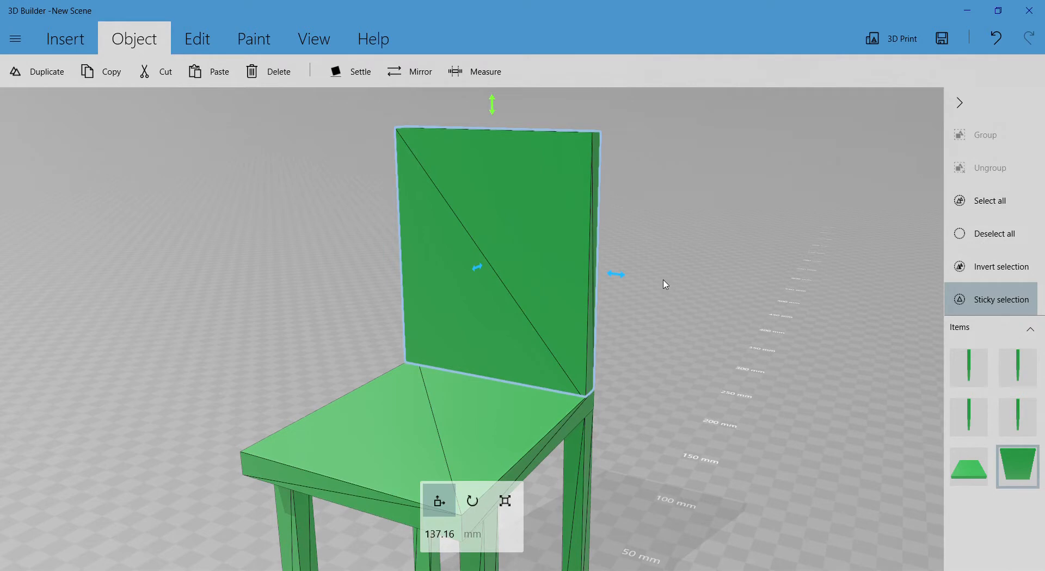
pyautogui.click(464, 284)
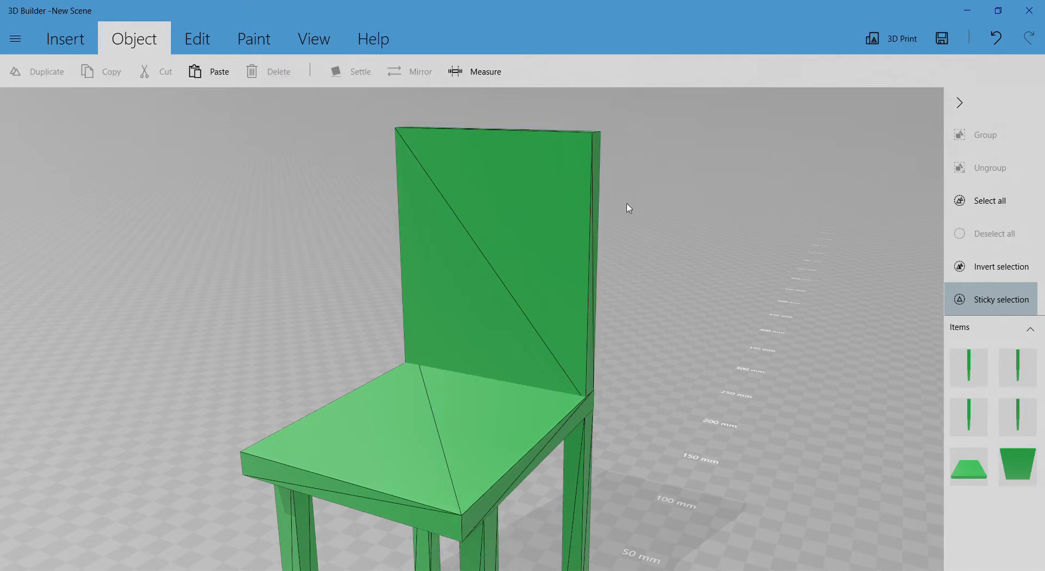
pyautogui.click(528, 239)
pyautogui.click(211, 40)
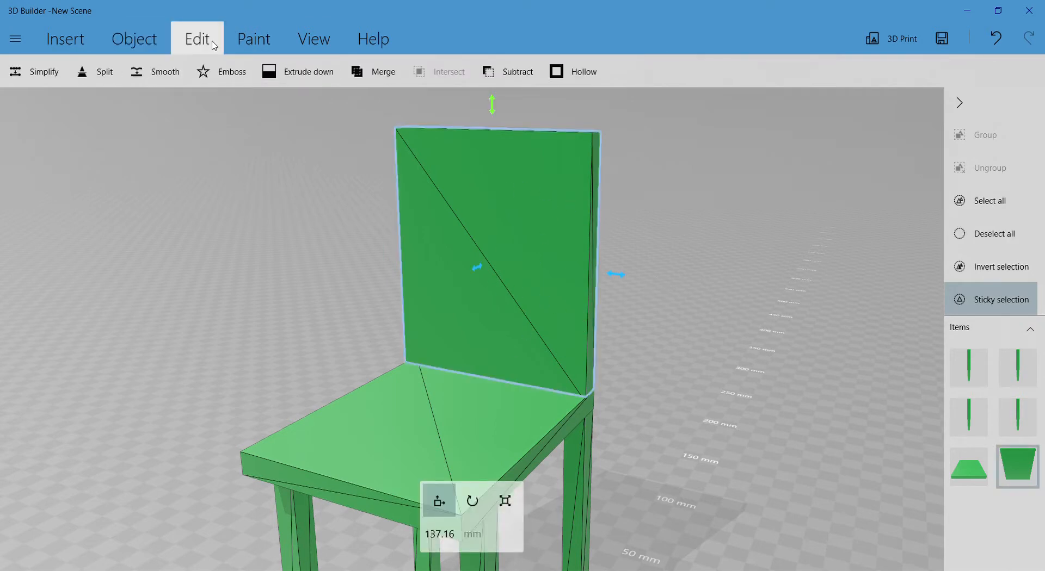
pyautogui.click(226, 75)
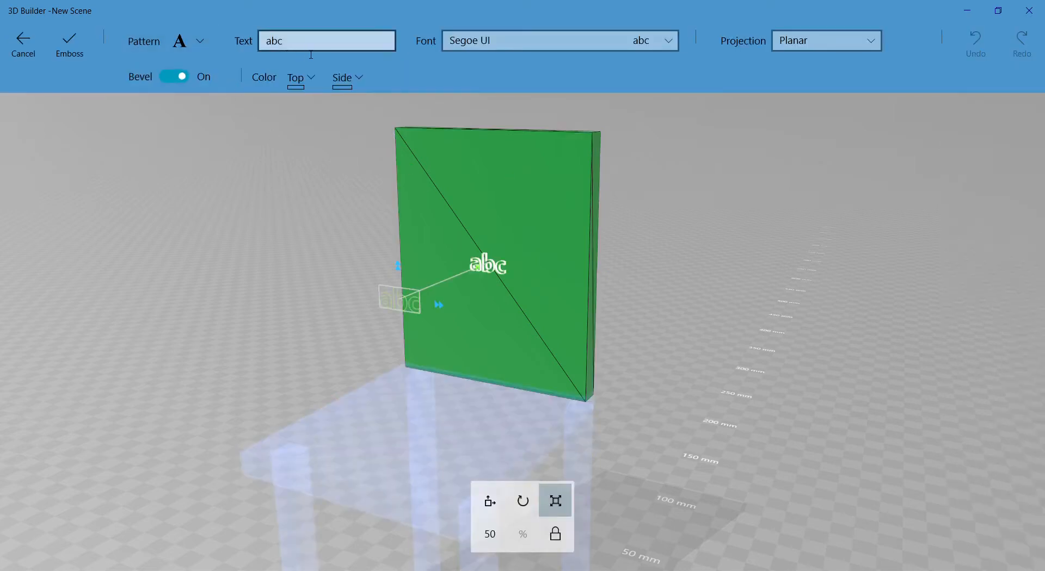
pyautogui.click(262, 46)
pyautogui.write('Hello')
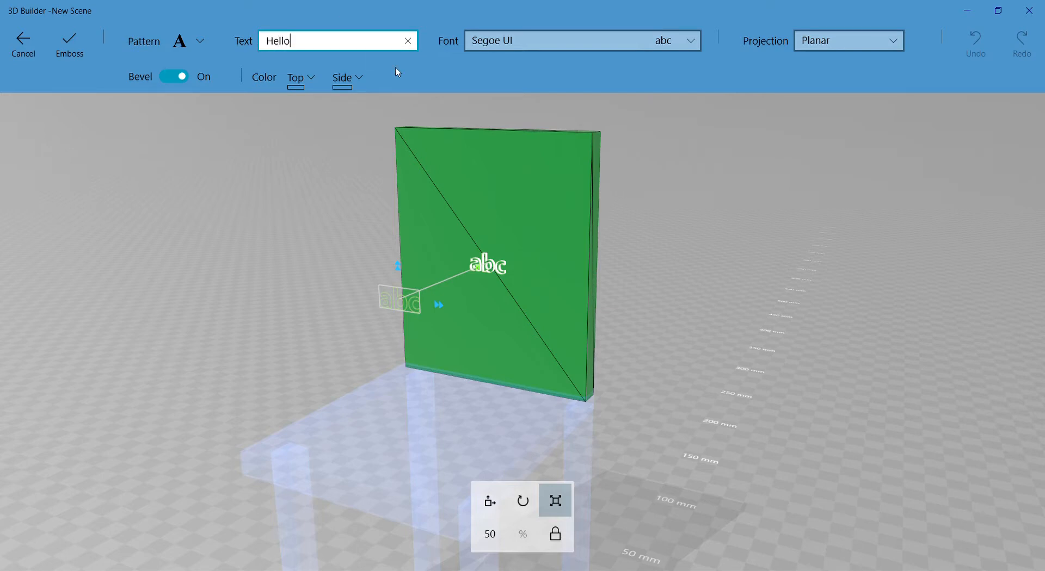
pyautogui.press('Tab')
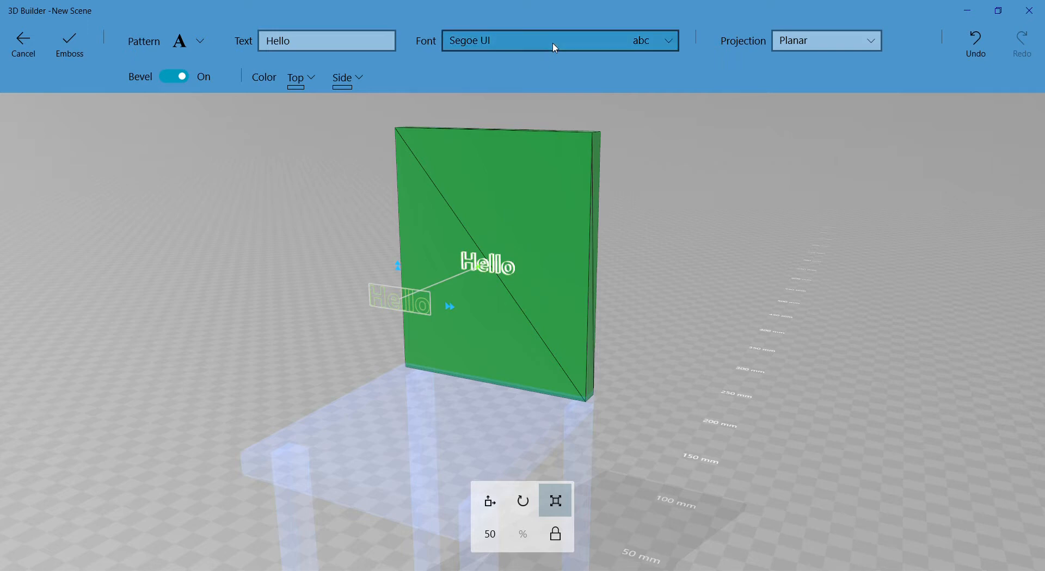
# Set the emboss text's font to Black Ops One.
pyautogui.click(488, 35)
pyautogui.scroll(-10, 564, 114)
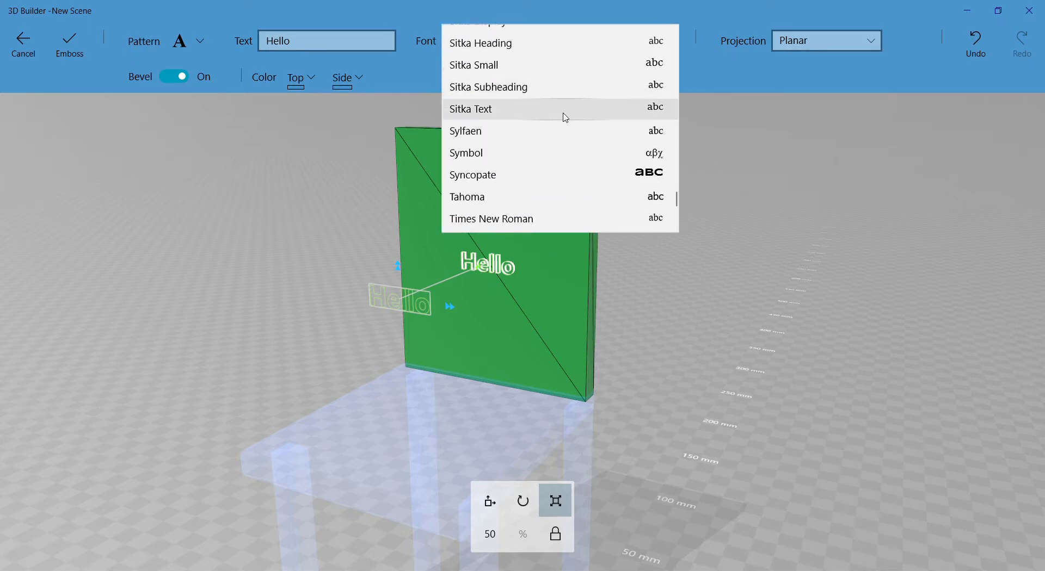
pyautogui.scroll(-2, 565, 117)
pyautogui.scroll(15, 566, 117)
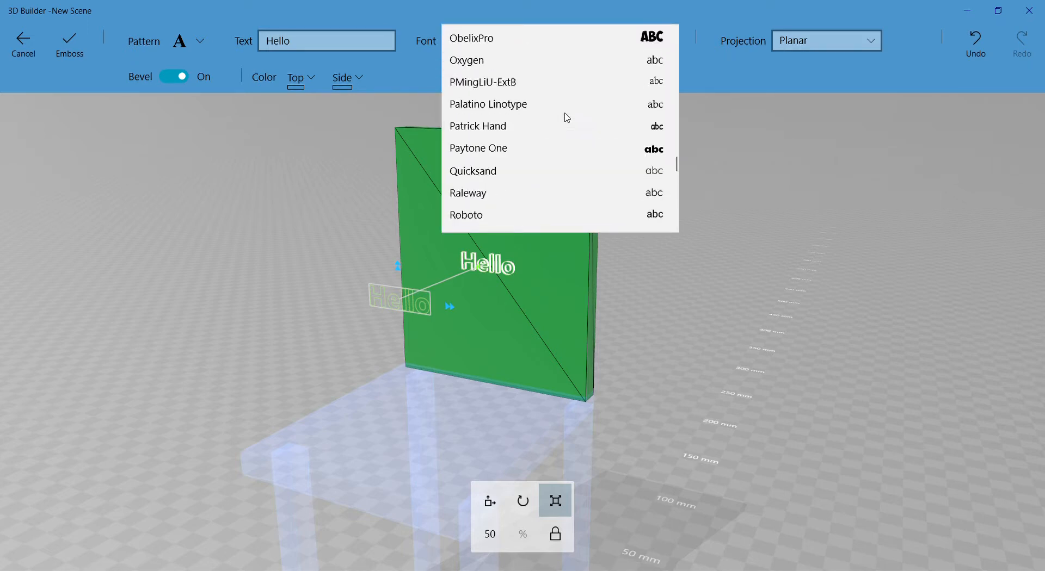
pyautogui.scroll(-3, 566, 117)
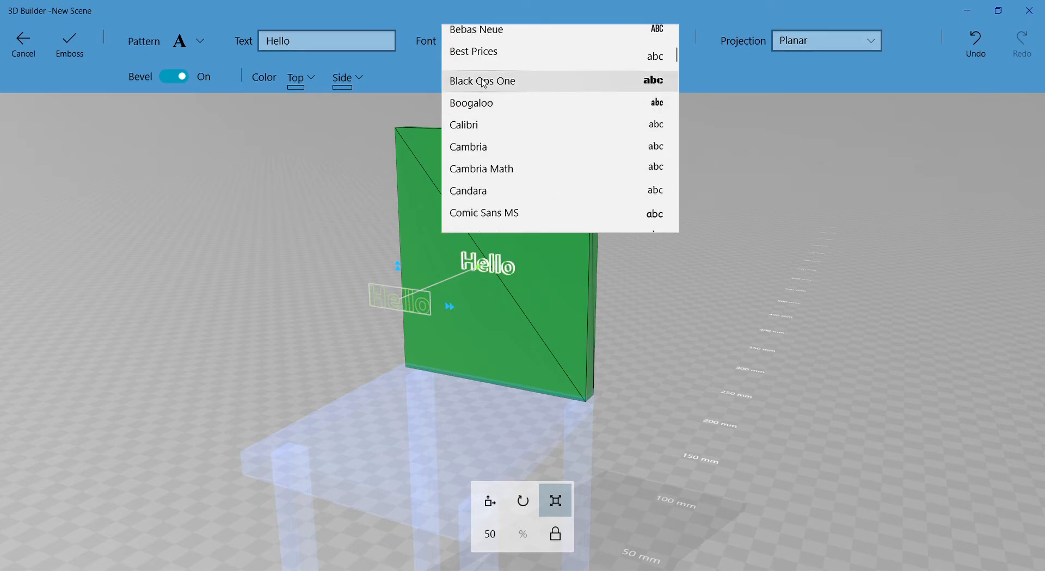
pyautogui.click(483, 85)
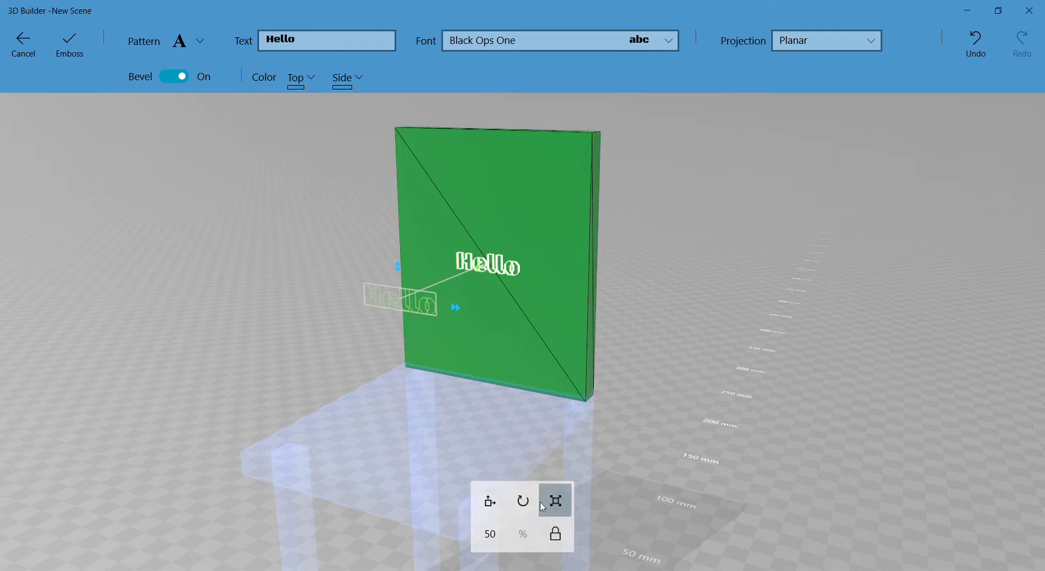
# Enlarge the emboss text proportionally, to about 50.79 %, so it spans most of the backrest's width.
pyautogui.moveTo(456, 308); pyautogui.dragTo(525, 323)
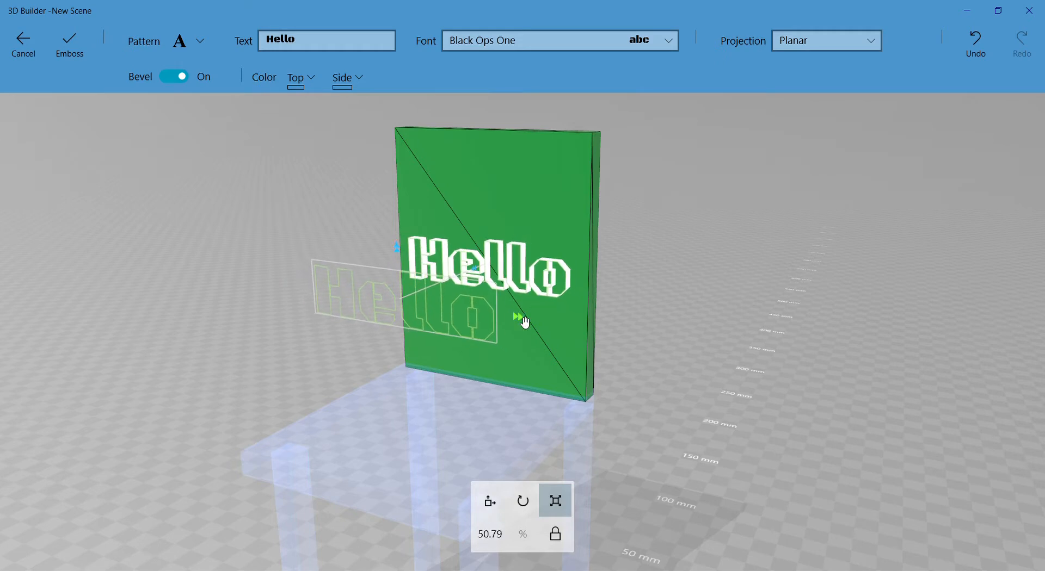
pyautogui.moveTo(525, 323); pyautogui.dragTo(778, 359, button='right')
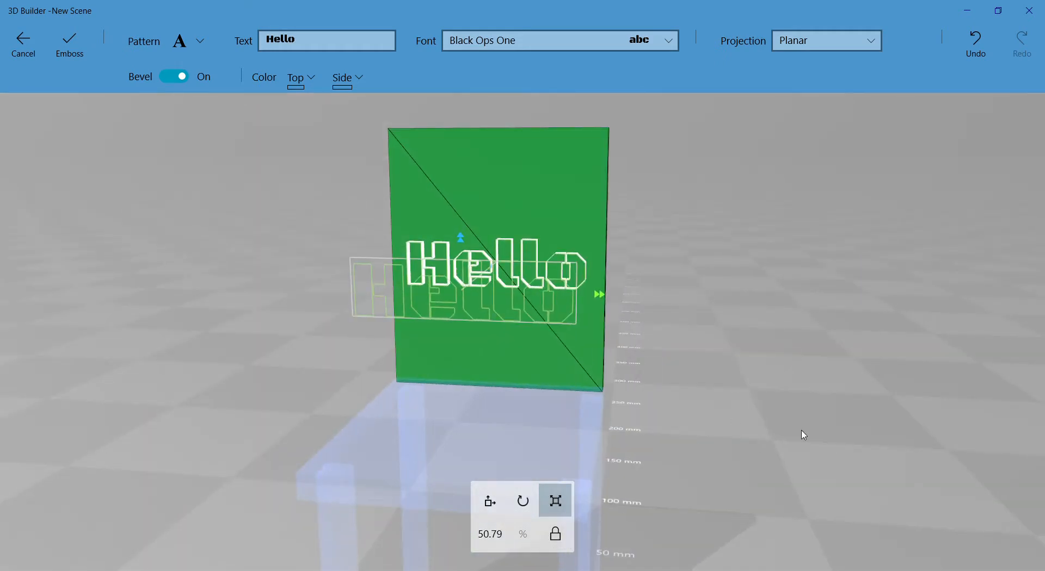
pyautogui.moveTo(802, 432); pyautogui.dragTo(744, 443, button='right')
# Try to stretch only the height of the emboss text to about 125.47 % with the proportions unlocked.
pyautogui.click(555, 533)
pyautogui.moveTo(411, 246); pyautogui.dragTo(415, 199)
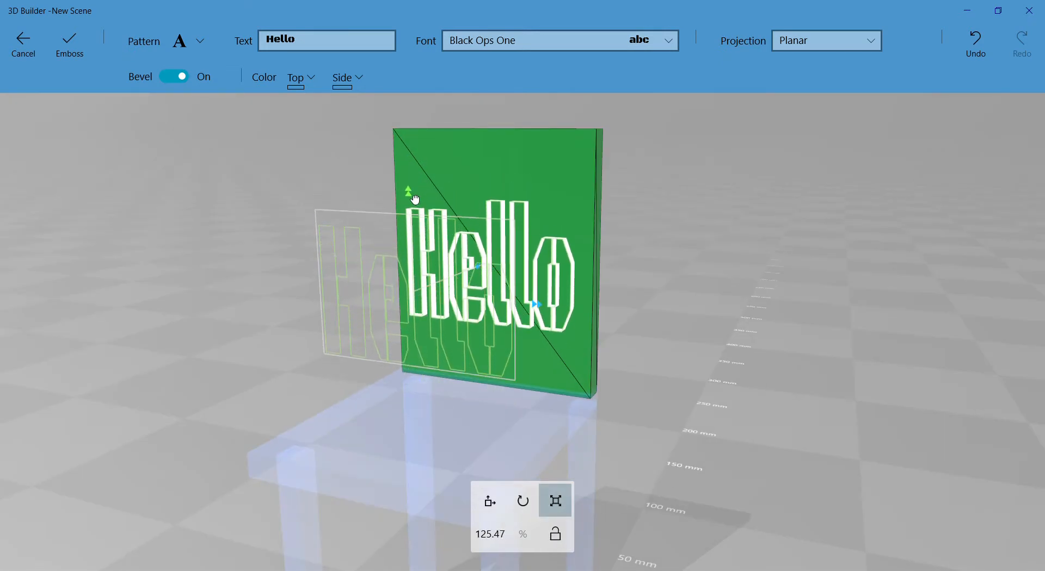
pyautogui.hotkey('ctrl', 'z')
pyautogui.click(550, 531)
# Adjust the emboss text's depth on the backrest to about 31.99 %.
pyautogui.moveTo(717, 387); pyautogui.dragTo(608, 334)
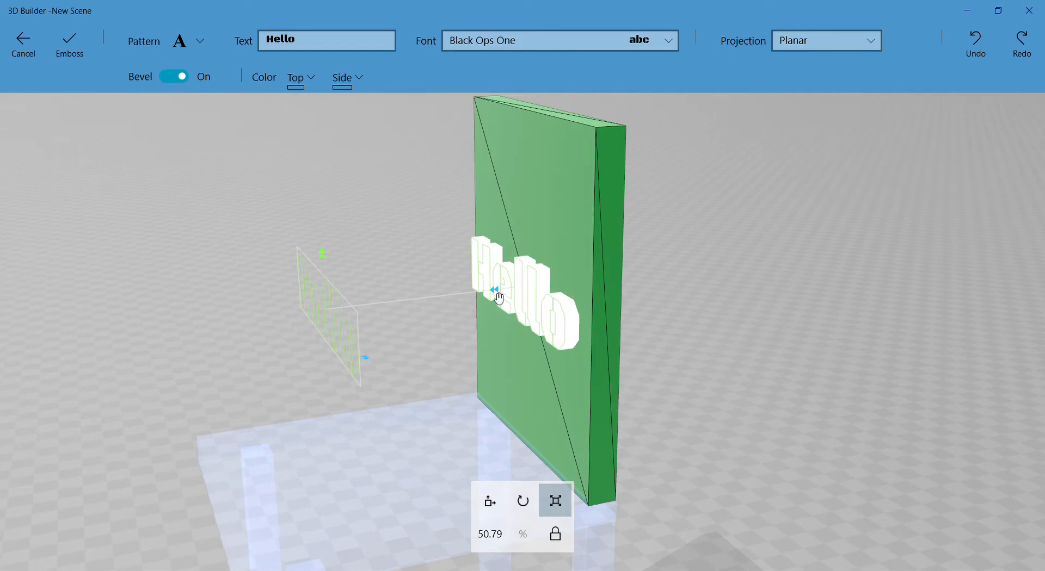
pyautogui.moveTo(700, 334); pyautogui.dragTo(627, 320)
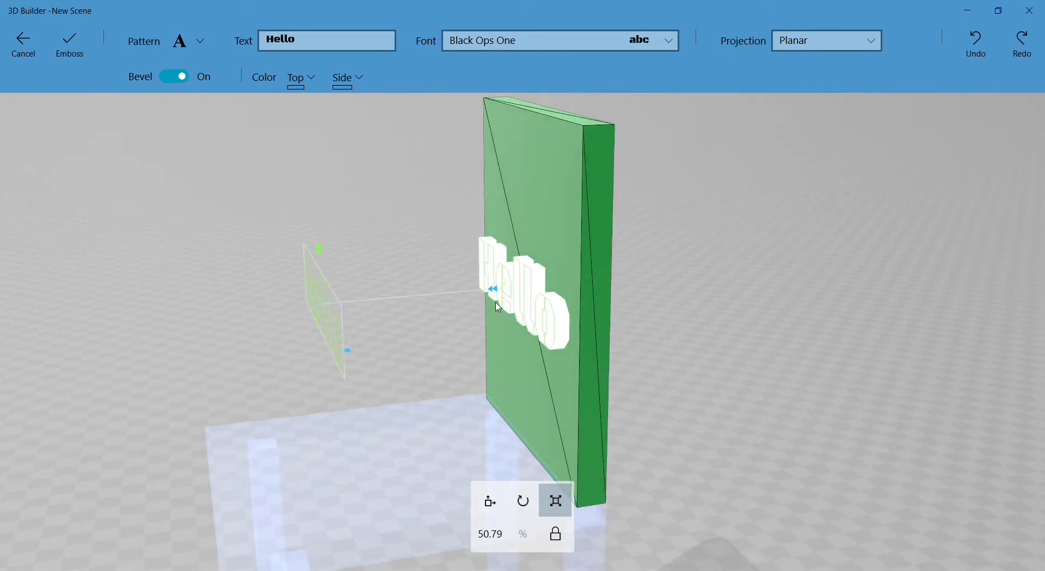
pyautogui.moveTo(499, 297); pyautogui.dragTo(408, 278)
pyautogui.moveTo(704, 371); pyautogui.dragTo(914, 354)
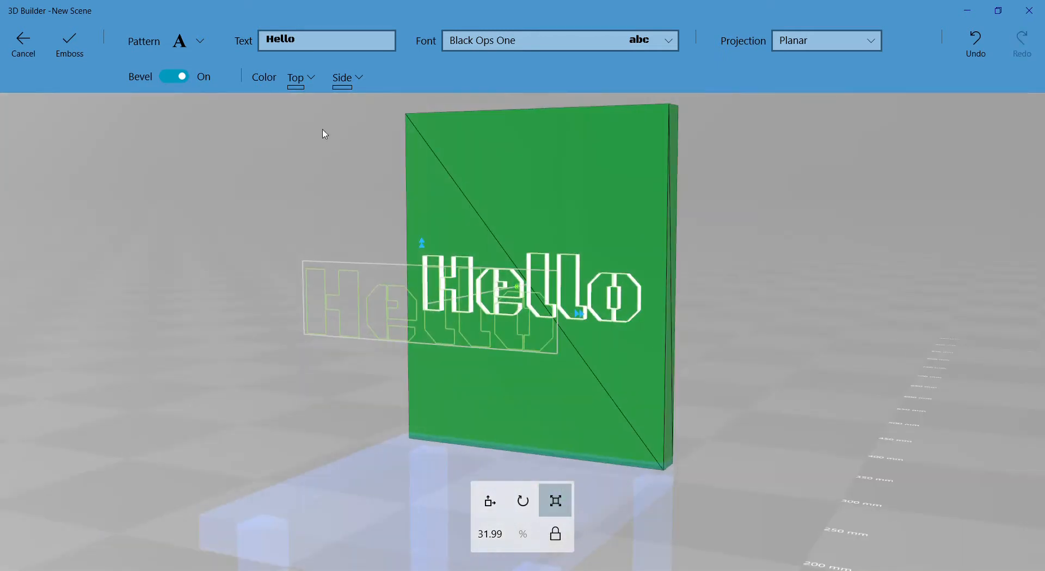
# Apply the "Hello" emboss in Black Ops One to the backrest.
pyautogui.click(79, 37)
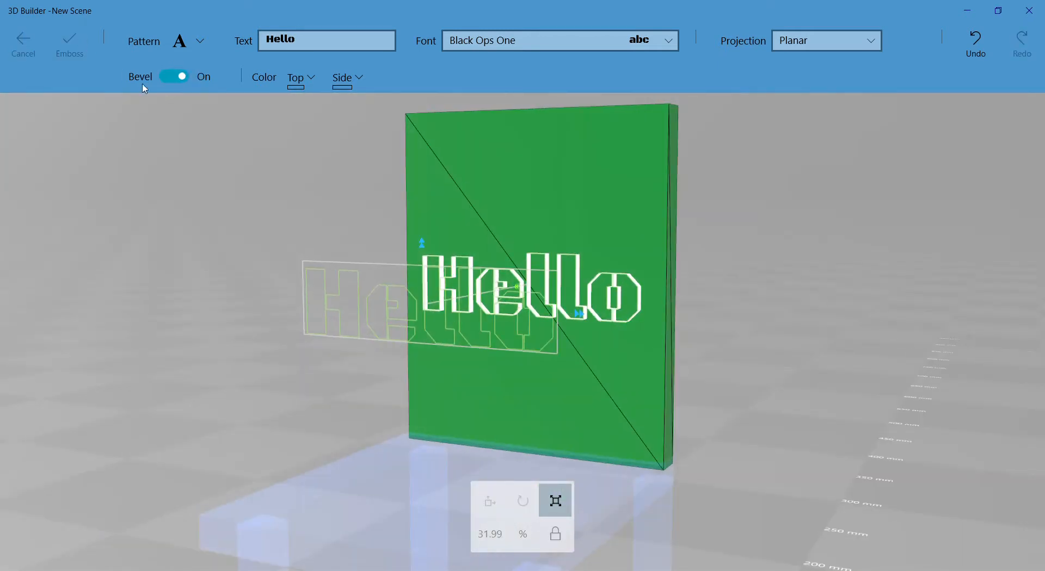
pyautogui.moveTo(799, 327); pyautogui.dragTo(753, 301)
pyautogui.moveTo(801, 366); pyautogui.dragTo(609, 324)
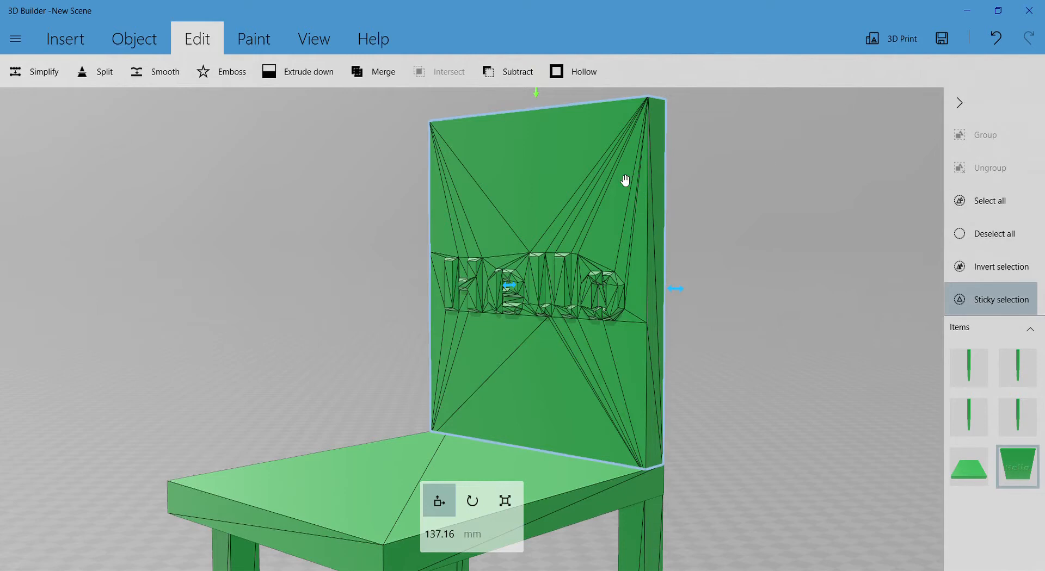
pyautogui.click(16, 39)
pyautogui.click(48, 527)
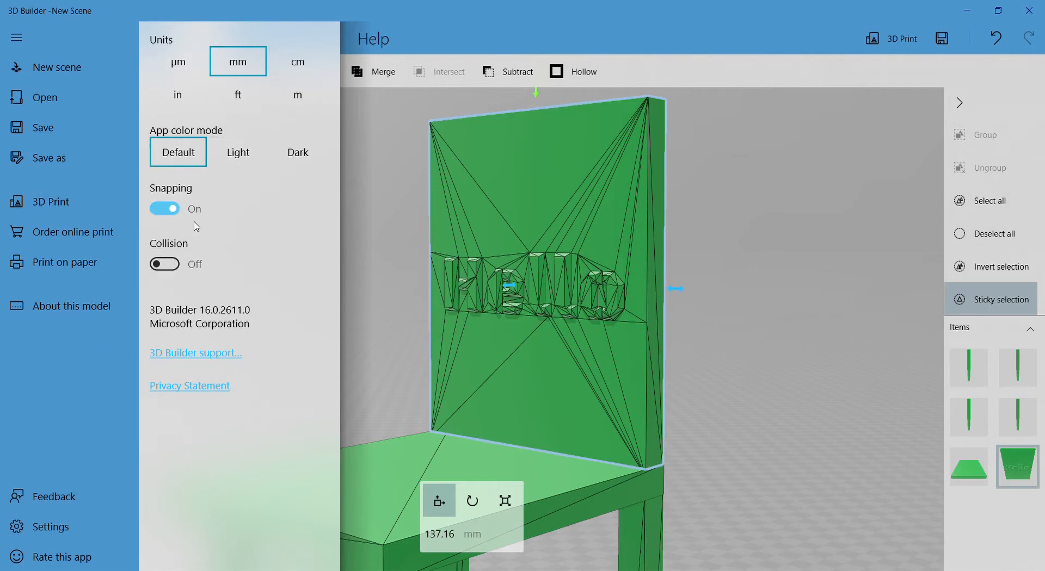
pyautogui.click(369, 161)
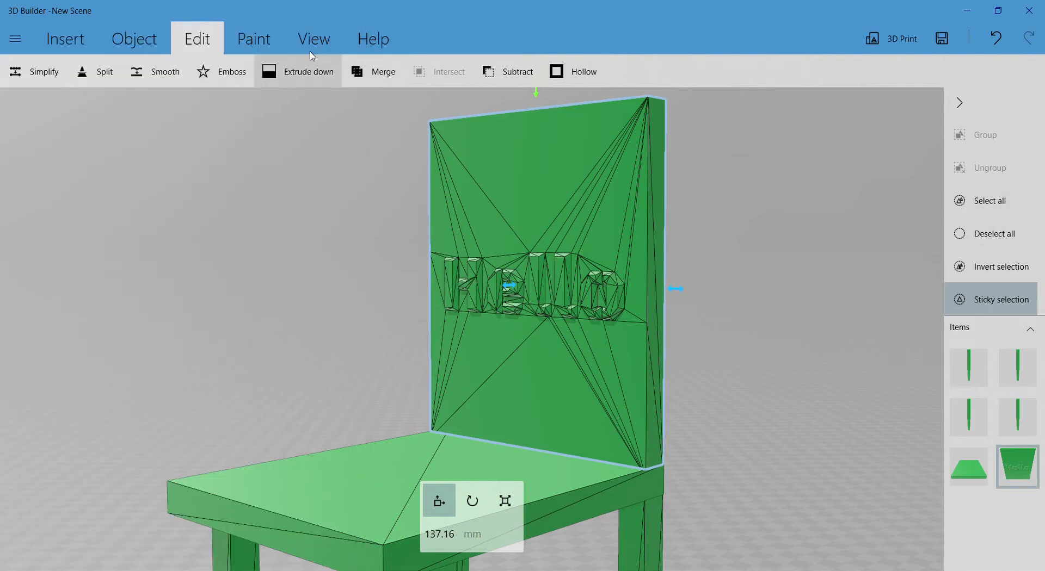
pyautogui.click(253, 47)
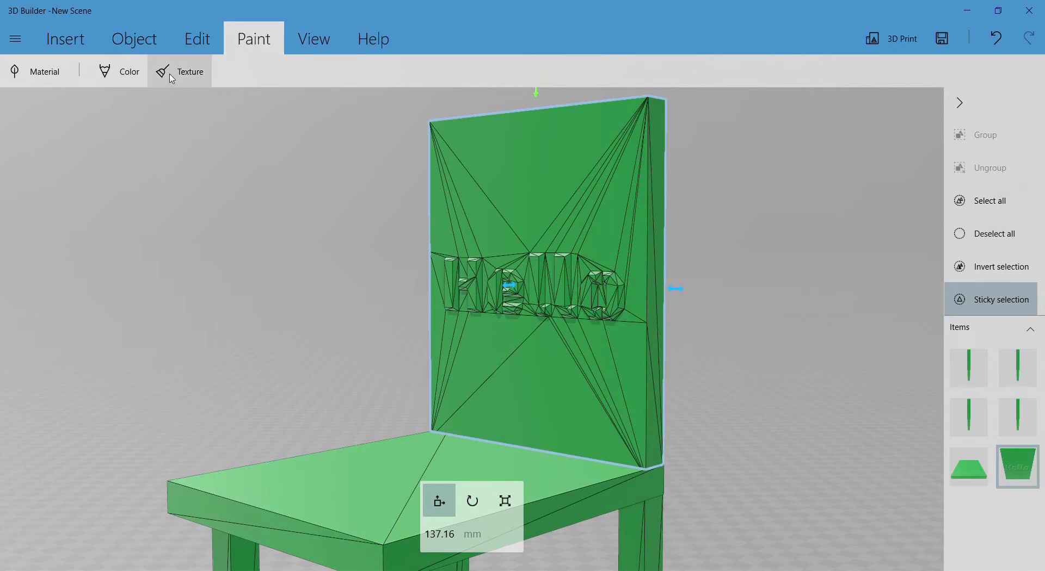
pyautogui.click(109, 39)
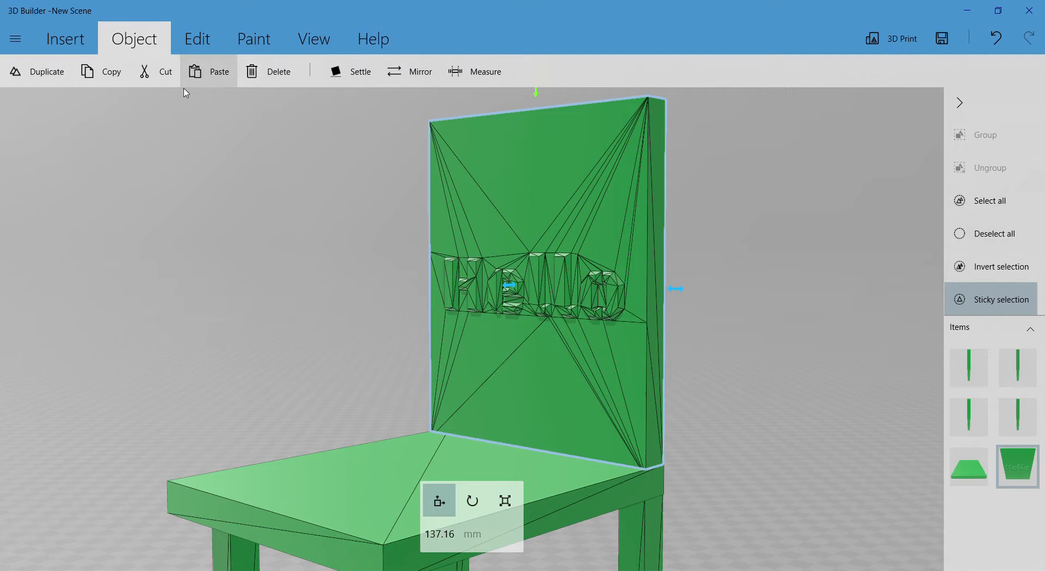
pyautogui.click(206, 41)
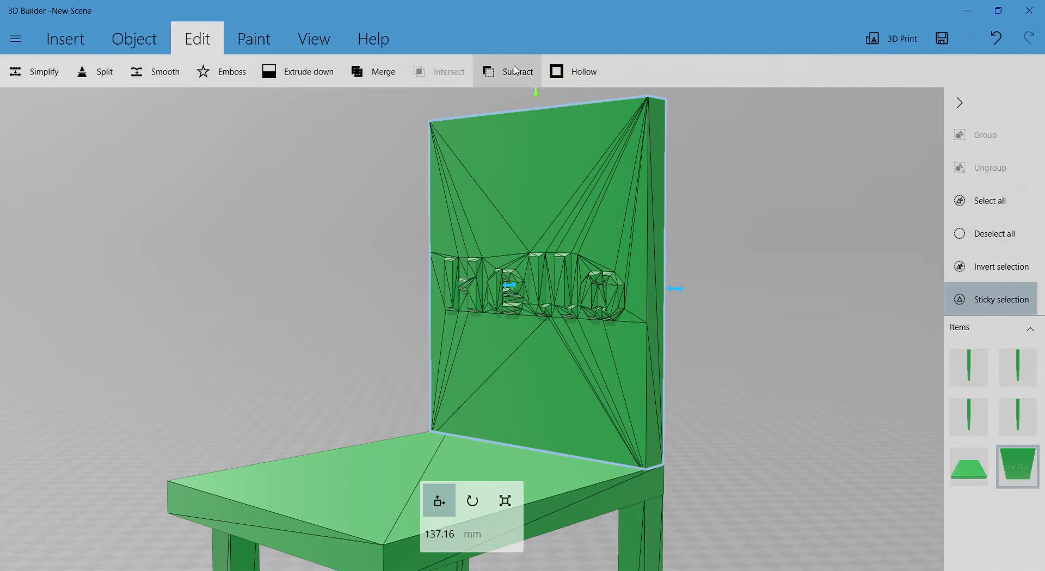
pyautogui.click(254, 39)
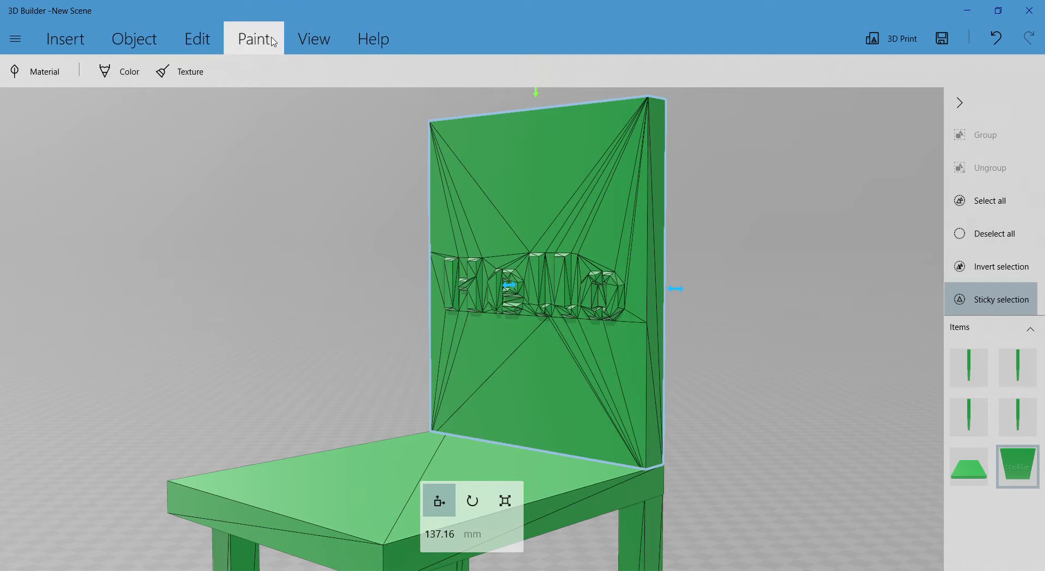
# Turn off the wireframe display on the model.
pyautogui.click(303, 33)
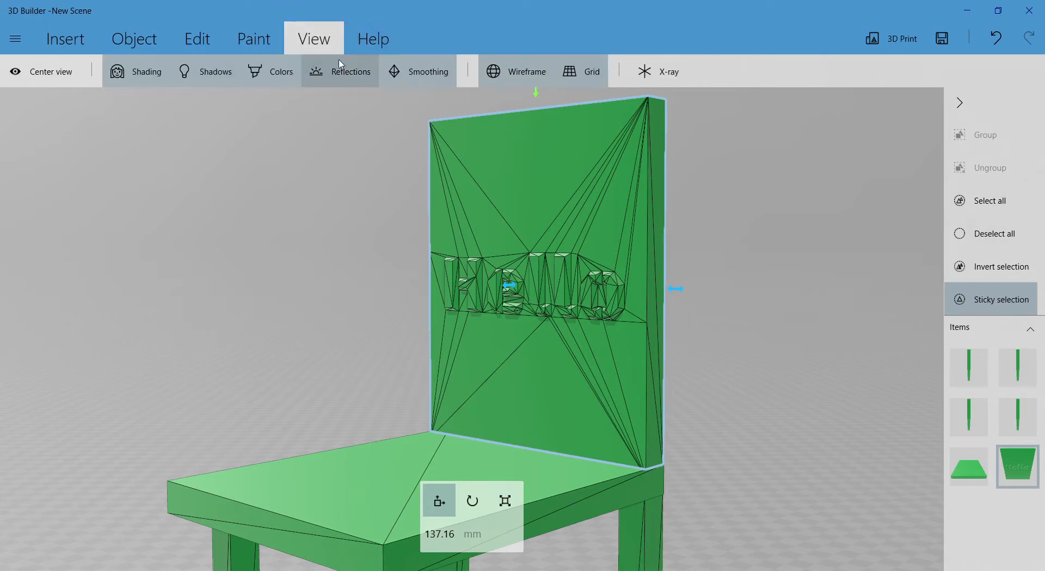
pyautogui.click(506, 71)
pyautogui.moveTo(738, 296); pyautogui.dragTo(812, 304)
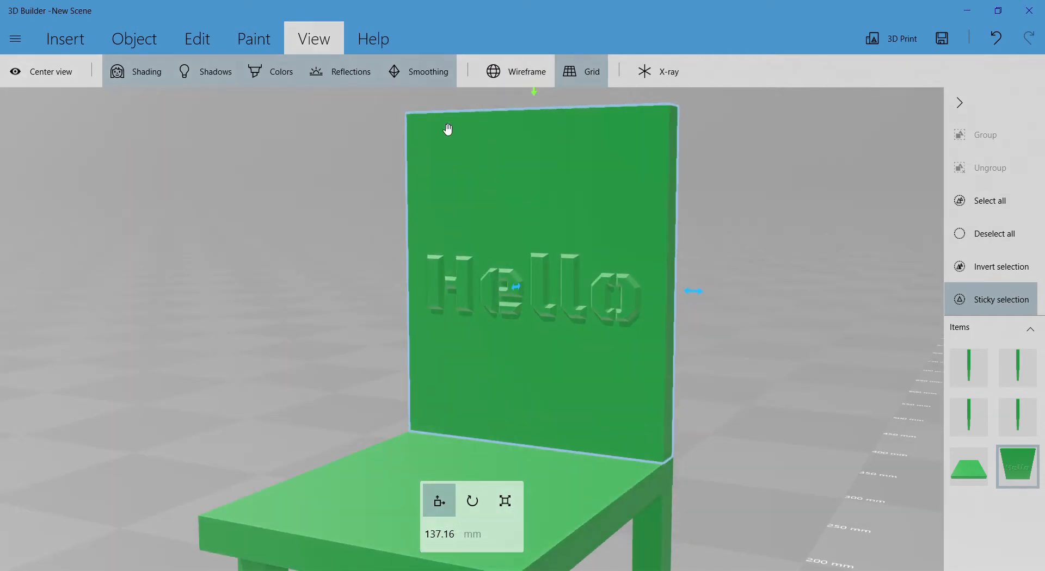
# Examine the embossed "Hello" lettering on the backrest up close from different angles.
pyautogui.click(486, 127)
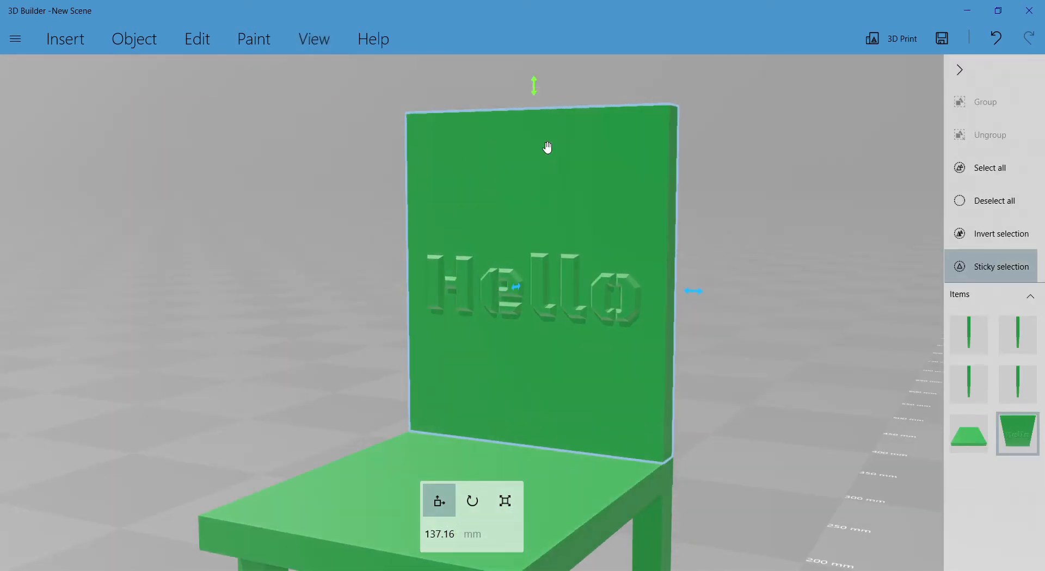
pyautogui.scroll(-3, 749, 312)
pyautogui.scroll(5, 818, 237)
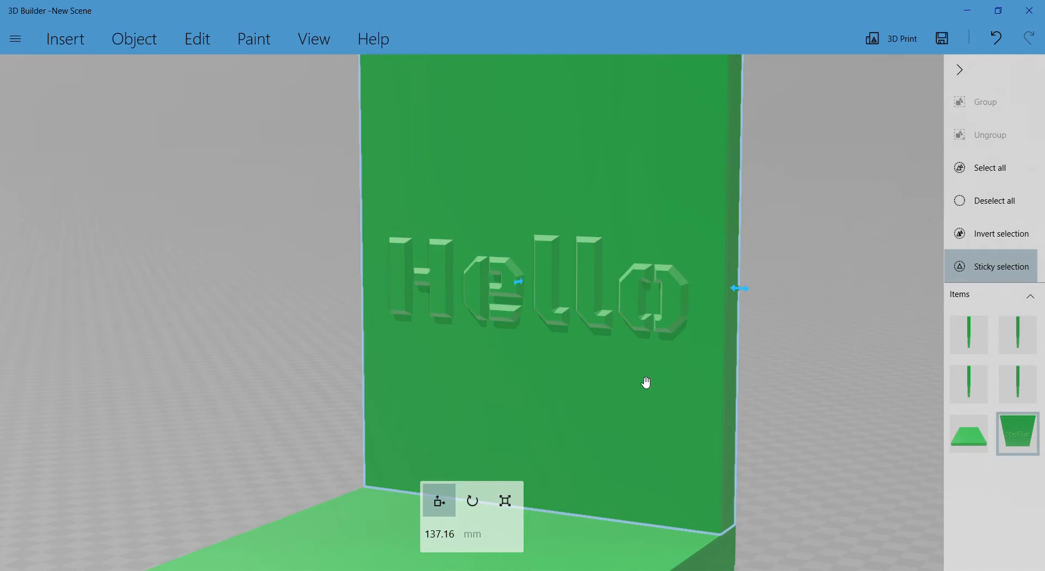
pyautogui.click(606, 462)
pyautogui.scroll(5, 941, 261)
pyautogui.moveTo(863, 229); pyautogui.dragTo(547, 299)
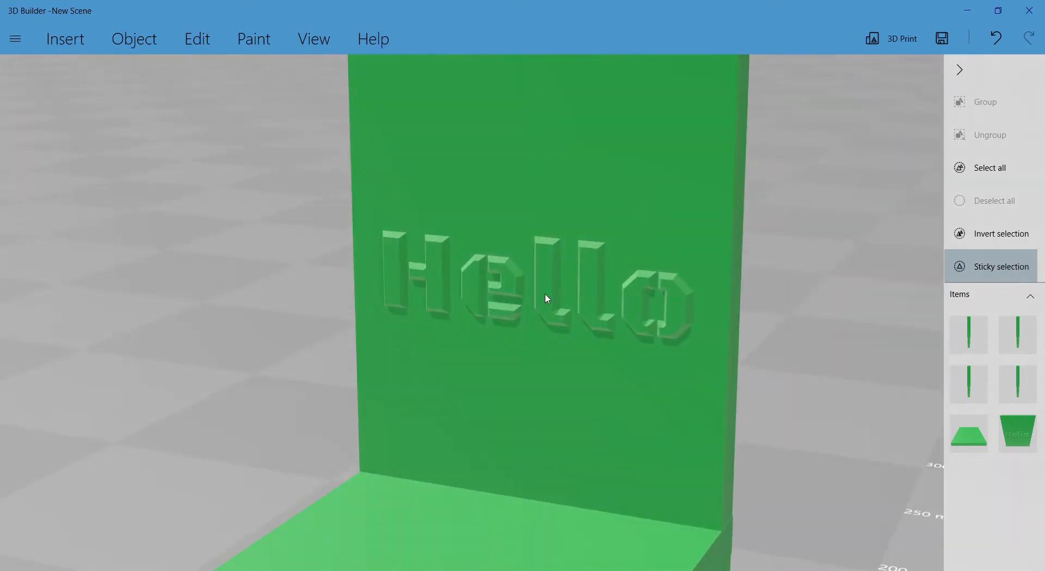
pyautogui.click(185, 39)
pyautogui.click(215, 46)
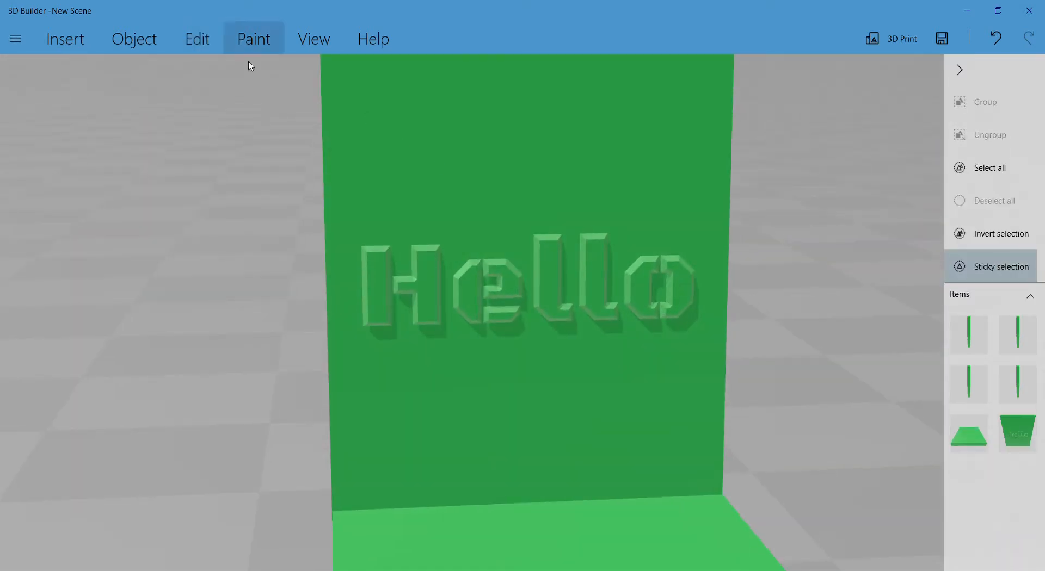
# Undo the applied emboss and start a new emboss on the backrest.
pyautogui.hotkey('ctrl', 'z')
pyautogui.click(198, 39)
pyautogui.click(198, 43)
pyautogui.click(467, 136)
pyautogui.click(212, 49)
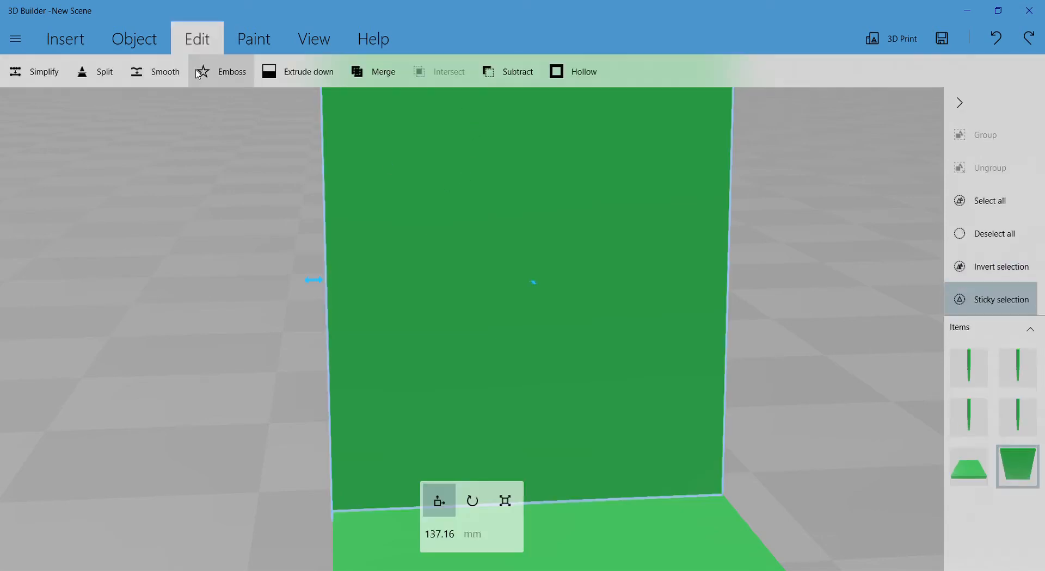
pyautogui.click(223, 74)
pyautogui.moveTo(873, 242); pyautogui.dragTo(802, 247, button='right')
# Change the "Hello" text's font to Comic Sans MS and apply the emboss to the backrest.
pyautogui.click(353, 48)
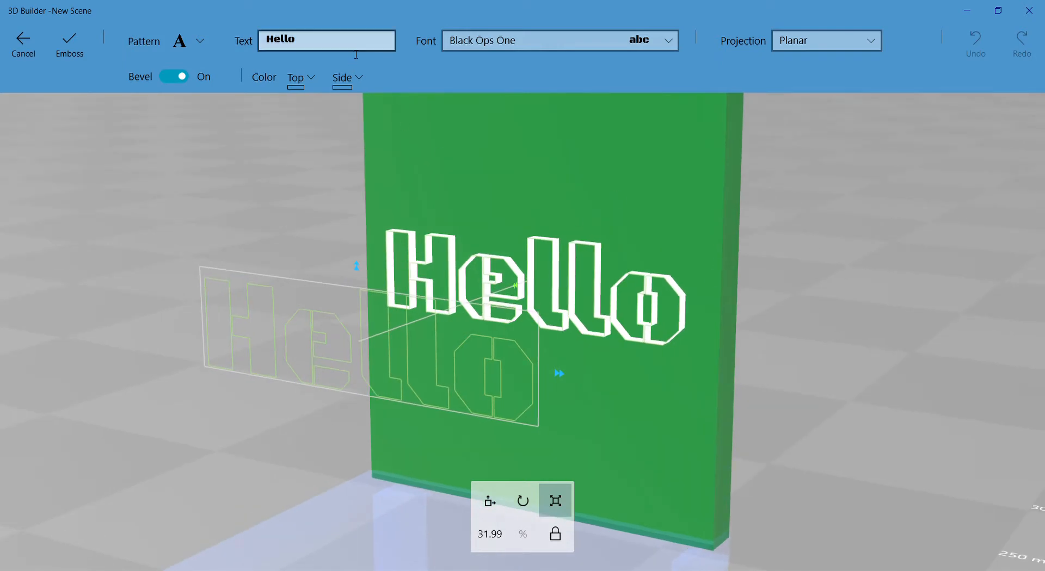
pyautogui.click(505, 39)
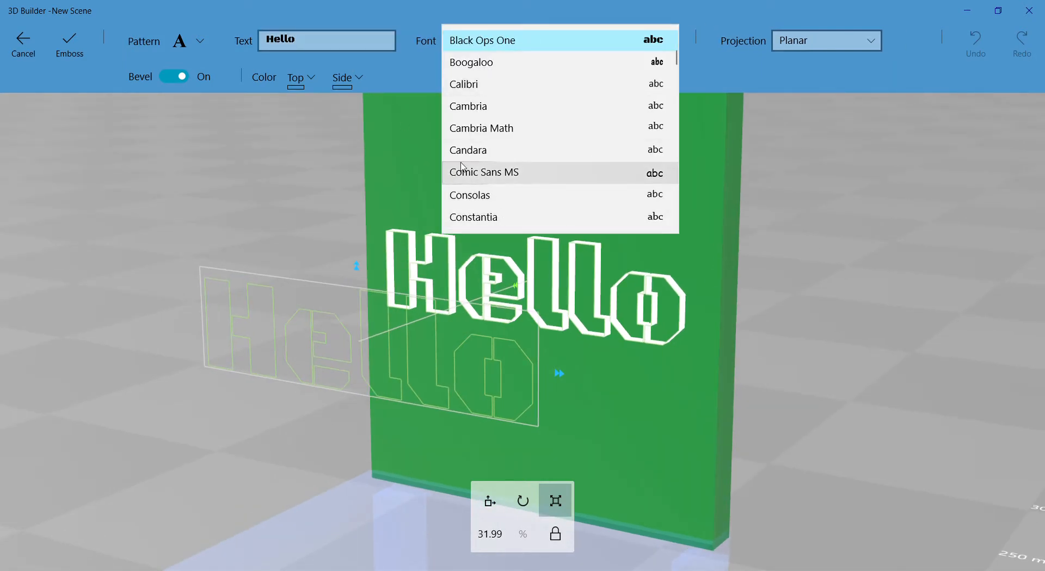
pyautogui.click(479, 172)
pyautogui.moveTo(802, 280); pyautogui.dragTo(889, 280, button='right')
pyautogui.moveTo(993, 340); pyautogui.dragTo(524, 233, button='right')
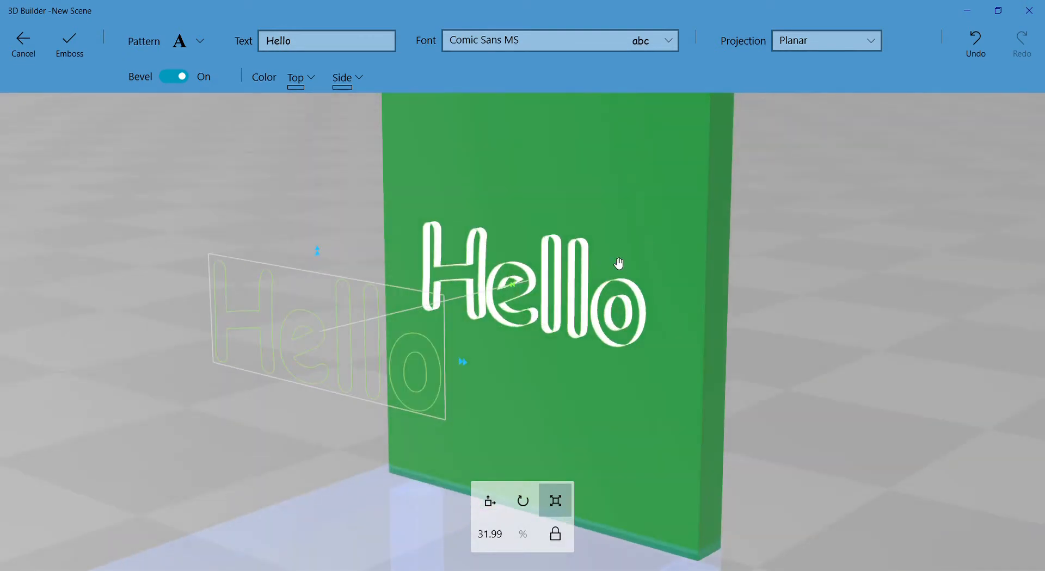
pyautogui.click(84, 46)
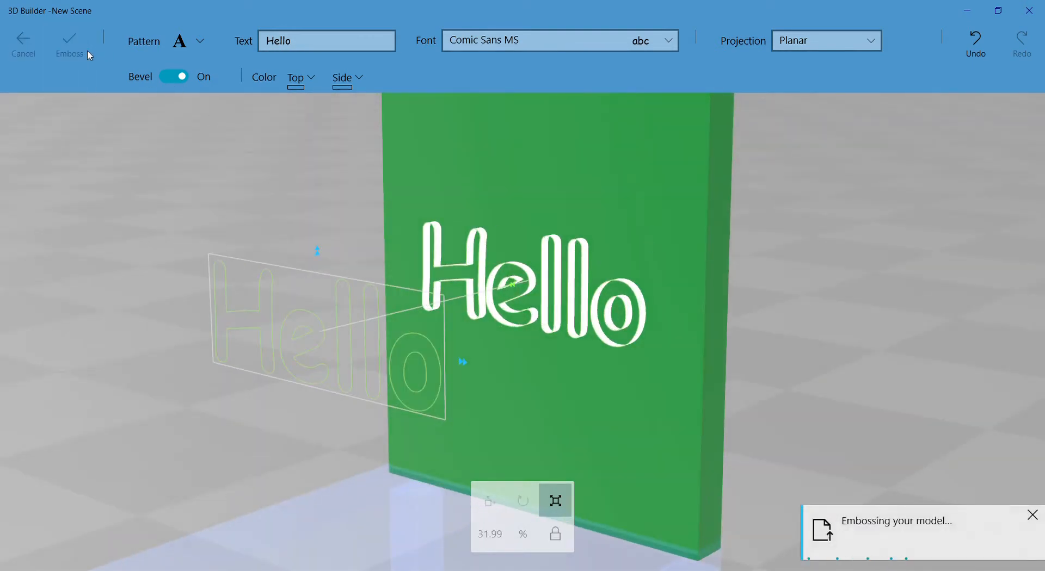
# Examine the Comic Sans "Hello" lettering on the backrest up close and from different angles.
pyautogui.moveTo(252, 234); pyautogui.dragTo(494, 266)
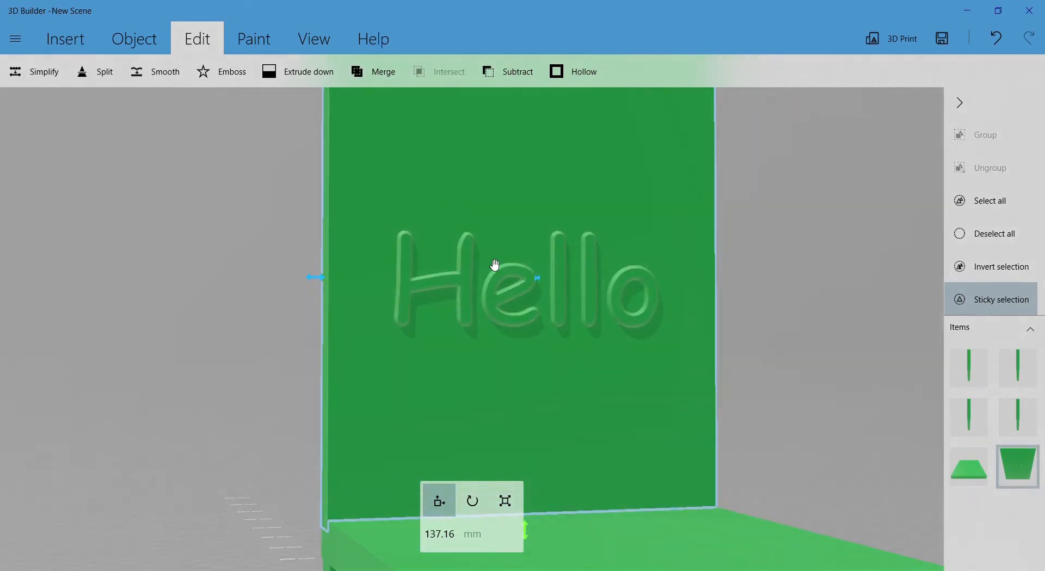
pyautogui.scroll(3, 495, 266)
pyautogui.moveTo(903, 359); pyautogui.dragTo(683, 373)
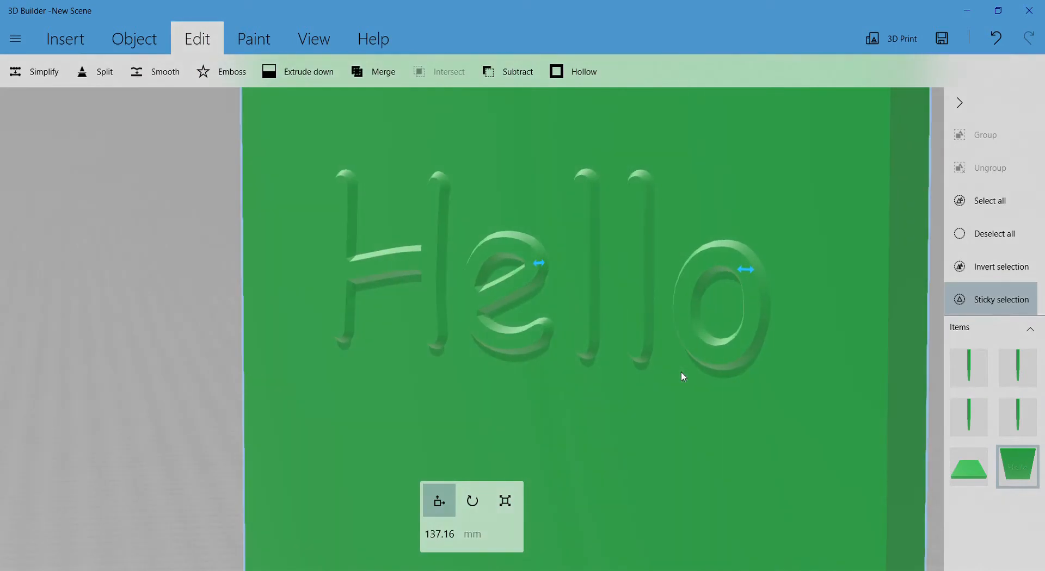
pyautogui.scroll(-5, 683, 357)
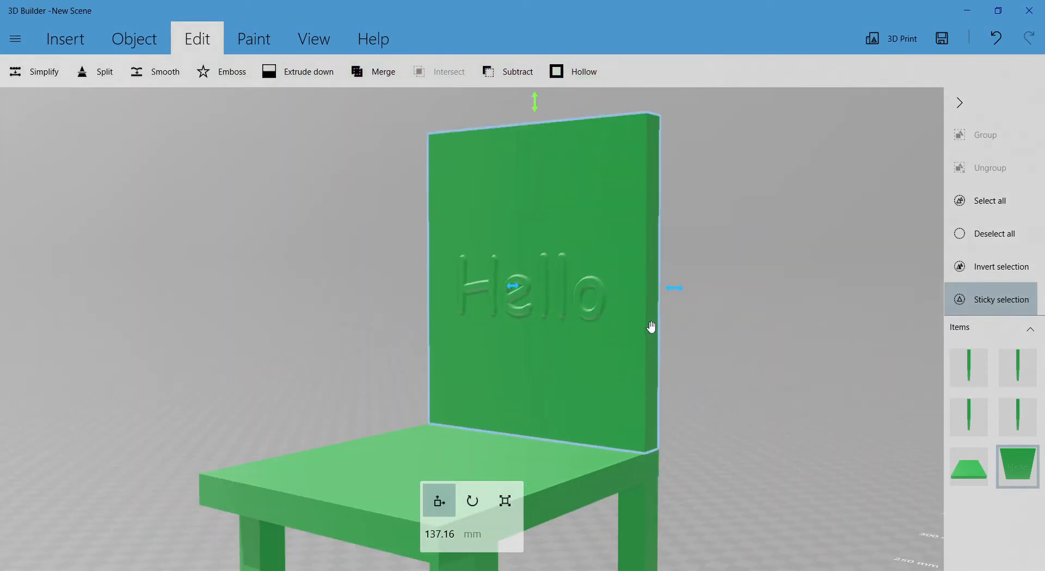
pyautogui.scroll(-2, 685, 308)
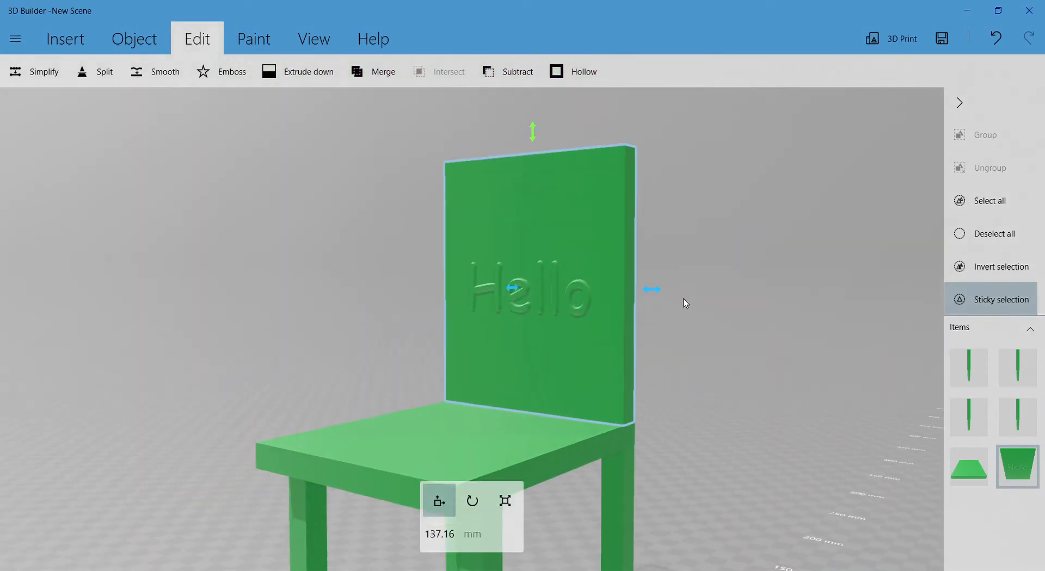
pyautogui.moveTo(673, 329); pyautogui.dragTo(568, 230)
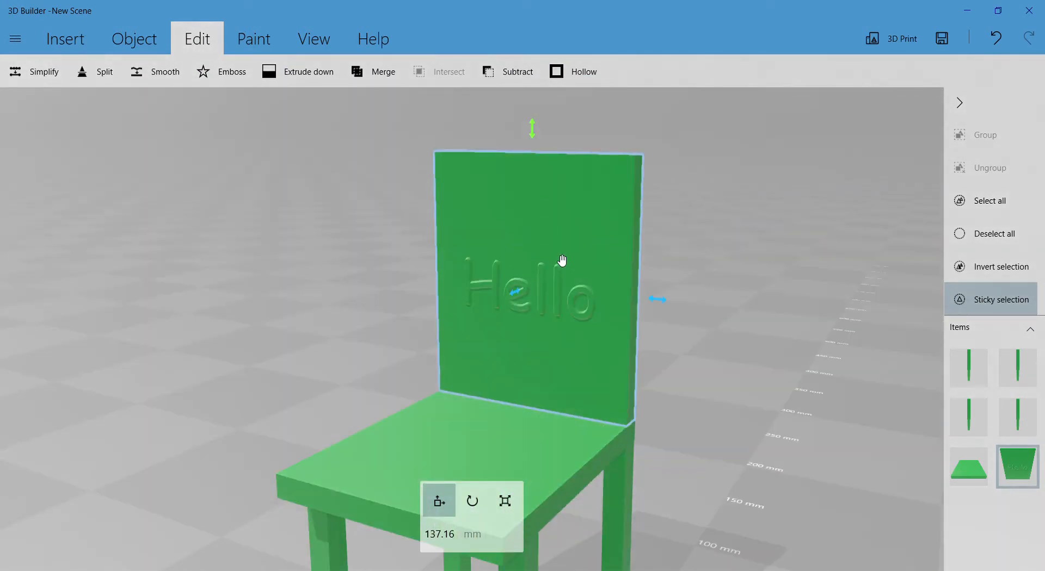
pyautogui.click(997, 37)
pyautogui.click(1029, 38)
pyautogui.click(618, 197)
pyautogui.click(618, 197)
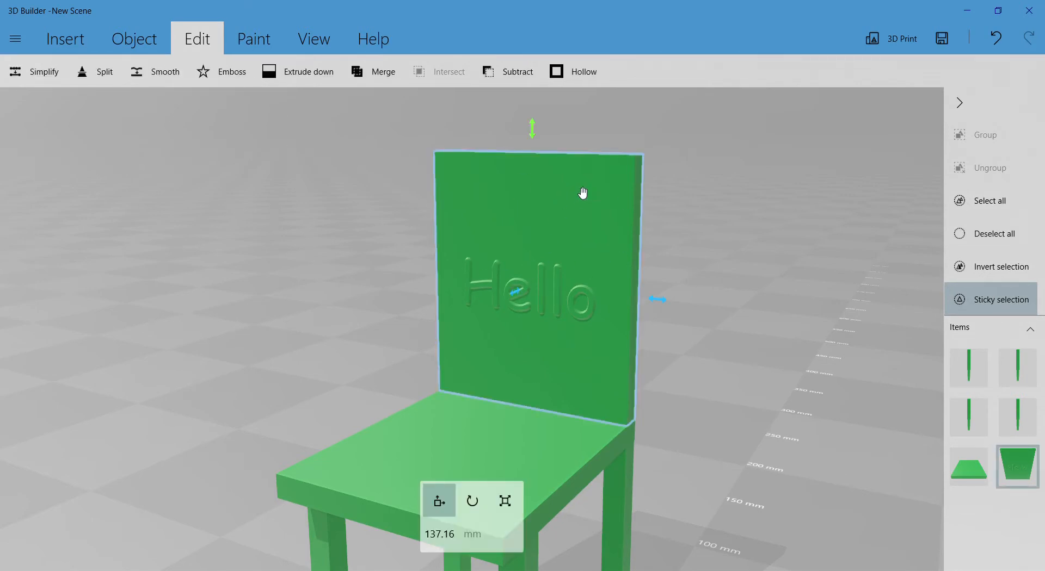
# Start another emboss on the backrest, try the ring shape as its pattern, and switch it to the smiley face.
pyautogui.click(230, 70)
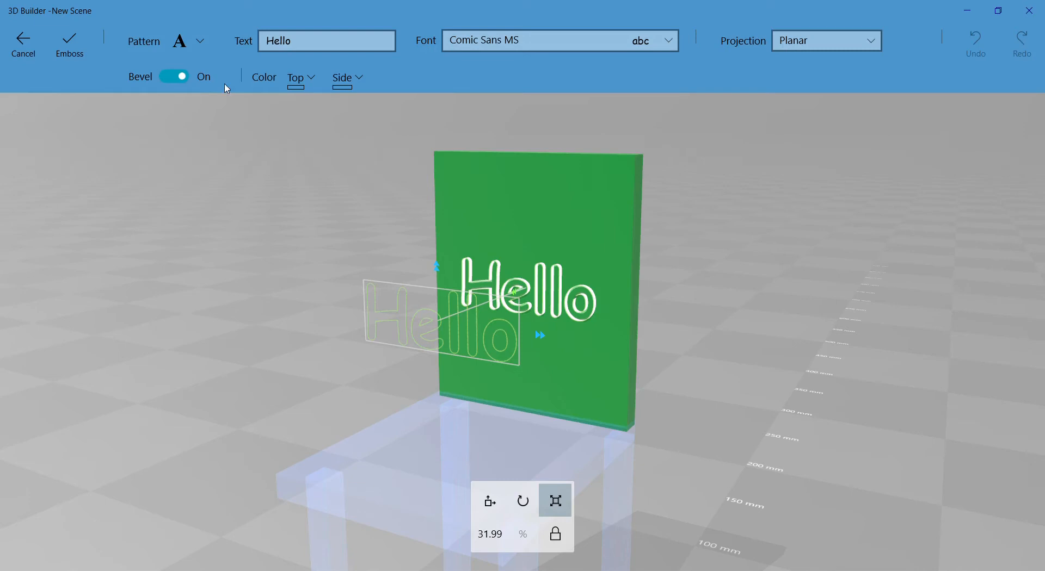
pyautogui.click(192, 41)
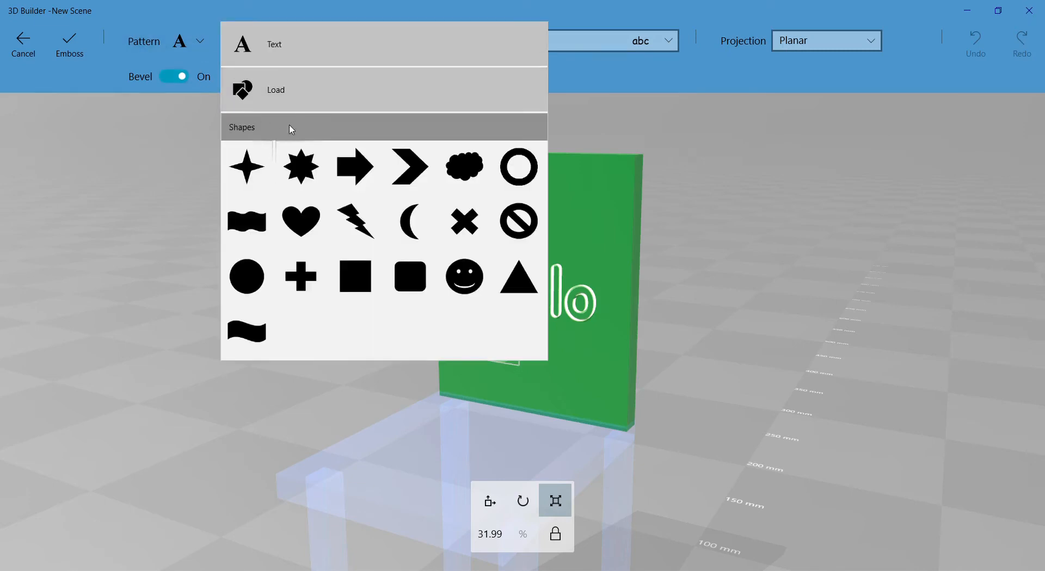
pyautogui.click(520, 168)
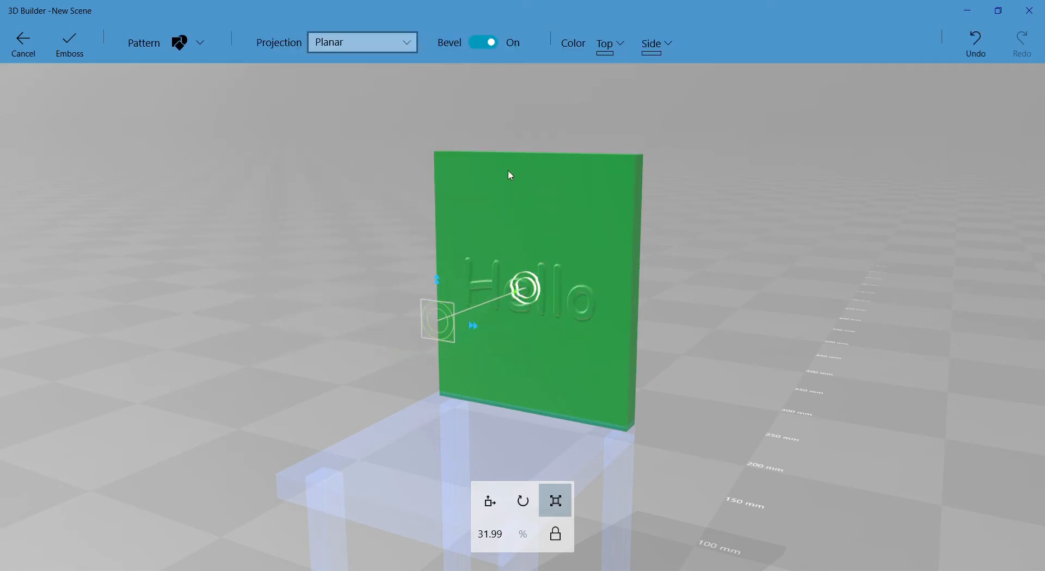
pyautogui.click(169, 41)
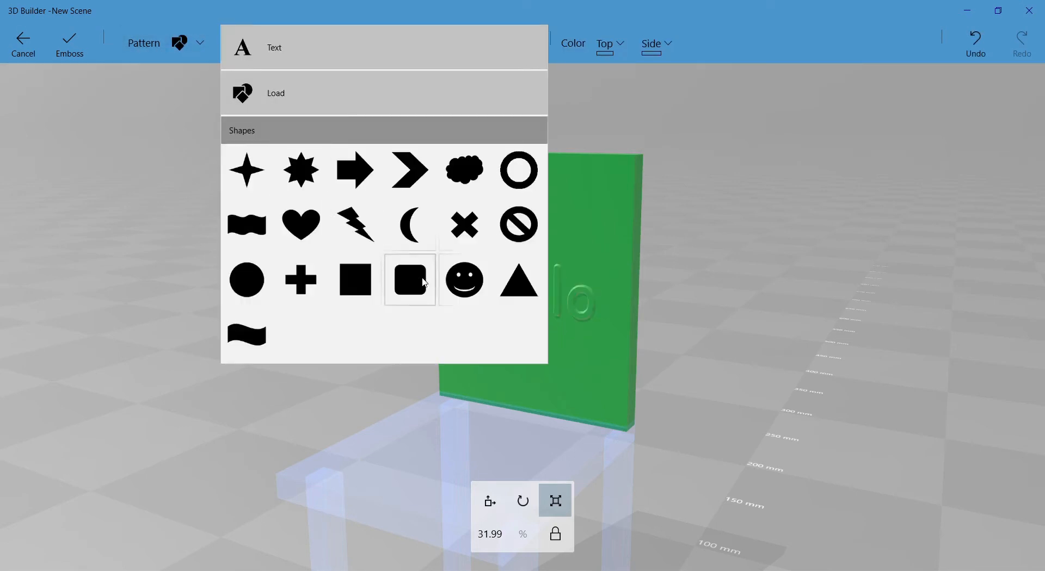
pyautogui.click(469, 291)
# Move the smiley face pattern up the backrest so that it sits centred above the "Hello" lettering.
pyautogui.moveTo(765, 346); pyautogui.dragTo(679, 344, button='right')
pyautogui.press('r')
pyautogui.press('m')
pyautogui.press('r')
pyautogui.press('m')
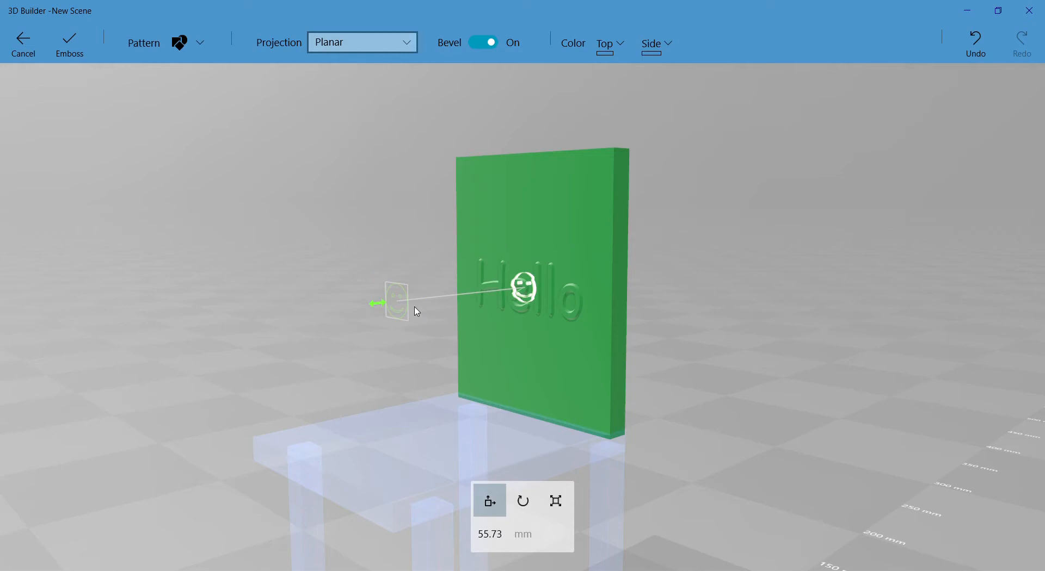
pyautogui.moveTo(529, 293); pyautogui.dragTo(670, 354, button='right')
pyautogui.moveTo(541, 326); pyautogui.dragTo(643, 328, button='right')
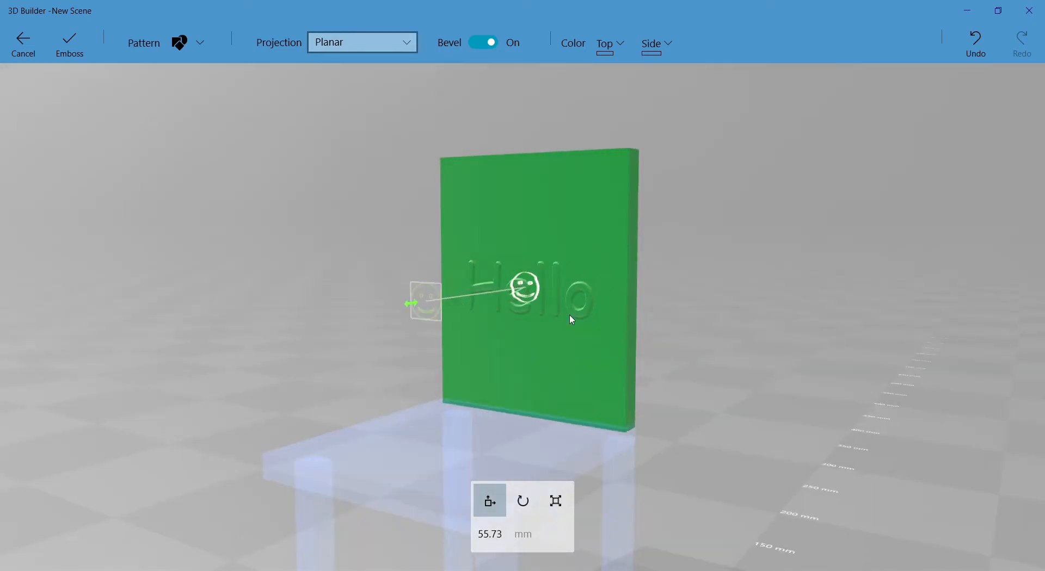
pyautogui.moveTo(523, 296); pyautogui.dragTo(533, 219)
pyautogui.moveTo(728, 259)
pyautogui.mouseDown()
pyautogui.moveTo(788, 268)
pyautogui.moveTo(720, 263)
pyautogui.mouseUp()
pyautogui.press('r')
pyautogui.press('m')
# Enlarge the smiley face to fill the space above "Hello" and apply the emboss to the backrest.
pyautogui.press('s')
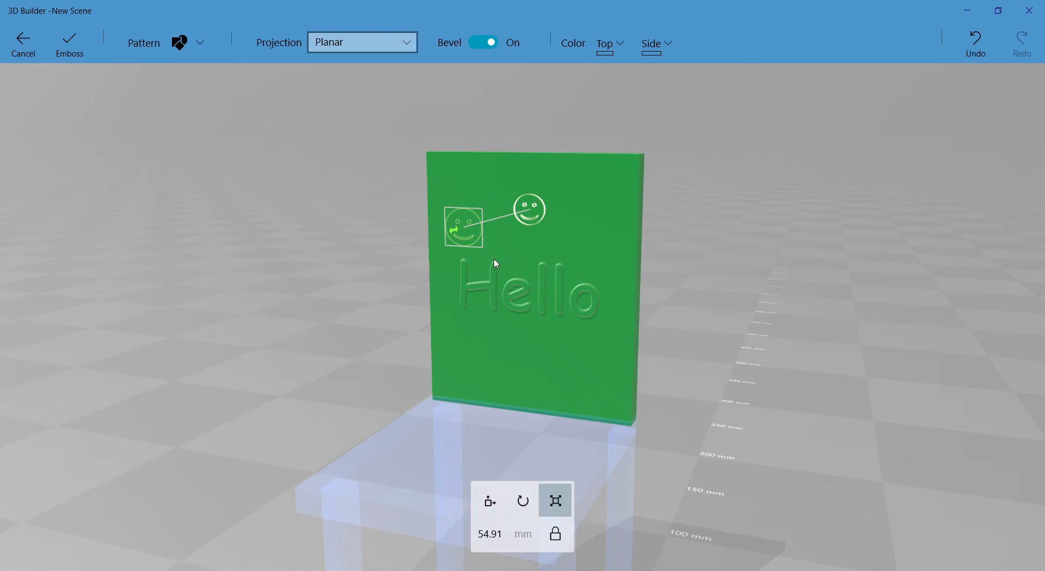
pyautogui.moveTo(506, 234); pyautogui.dragTo(552, 238)
pyautogui.hotkey('ctrl', 'z')
pyautogui.hotkey('ctrl', 'z')
pyautogui.moveTo(505, 235); pyautogui.dragTo(549, 238)
pyautogui.moveTo(769, 321); pyautogui.dragTo(673, 318, button='right')
pyautogui.click(70, 44)
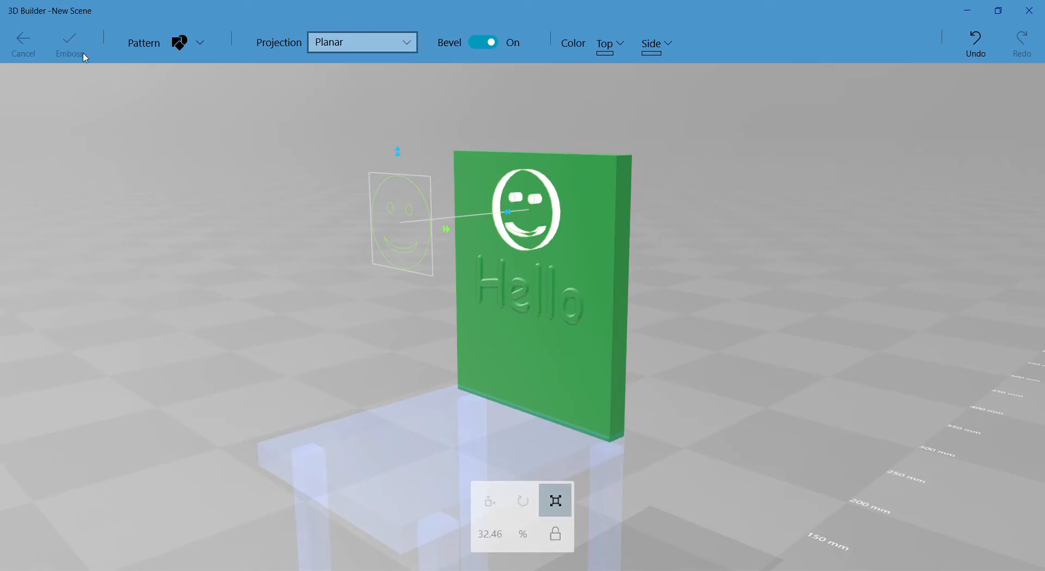
# Insert a cylinder and raise it to about 120 mm, next to the lower part of the backrest.
pyautogui.moveTo(785, 300); pyautogui.dragTo(814, 273)
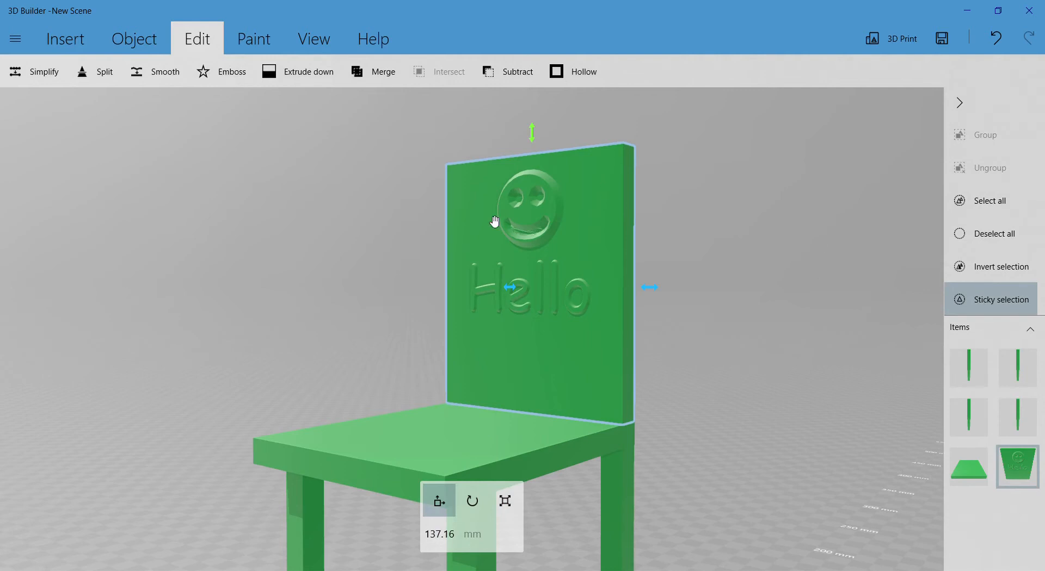
pyautogui.click(74, 38)
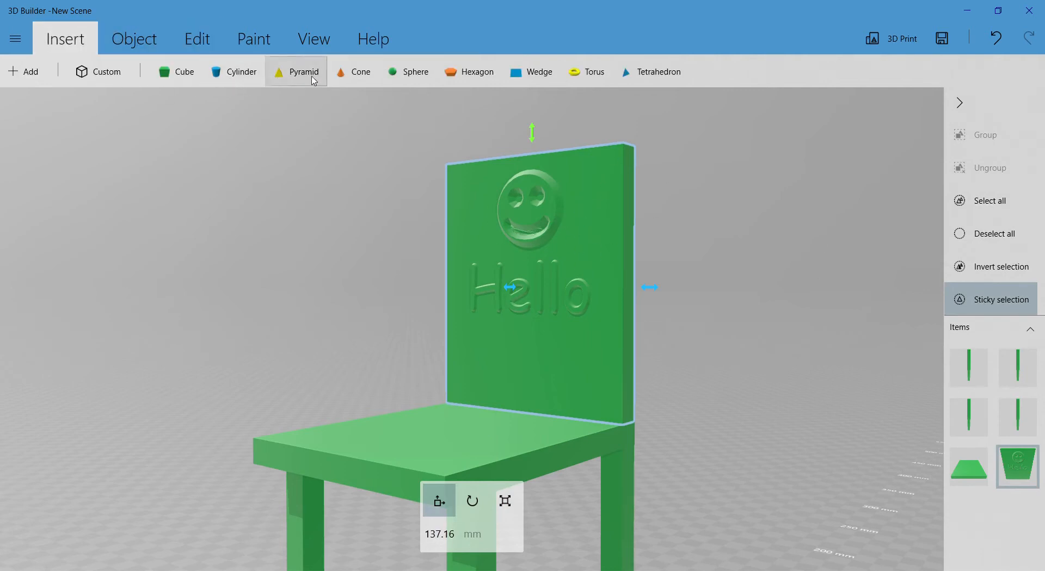
pyautogui.click(240, 71)
pyautogui.moveTo(671, 299); pyautogui.dragTo(599, 245)
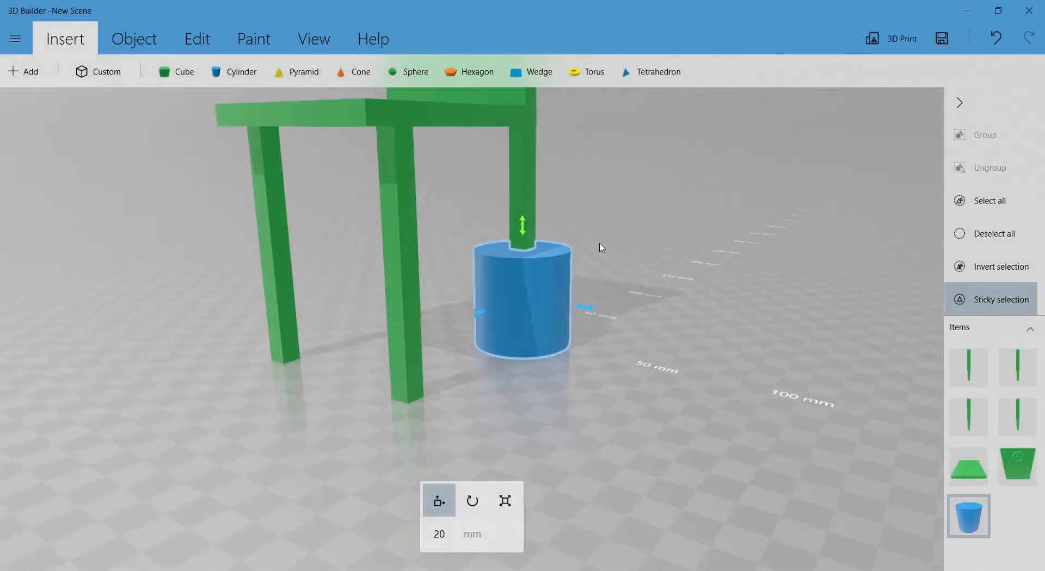
pyautogui.moveTo(599, 245); pyautogui.dragTo(665, 408, button='right')
pyautogui.moveTo(562, 370); pyautogui.dragTo(597, 218)
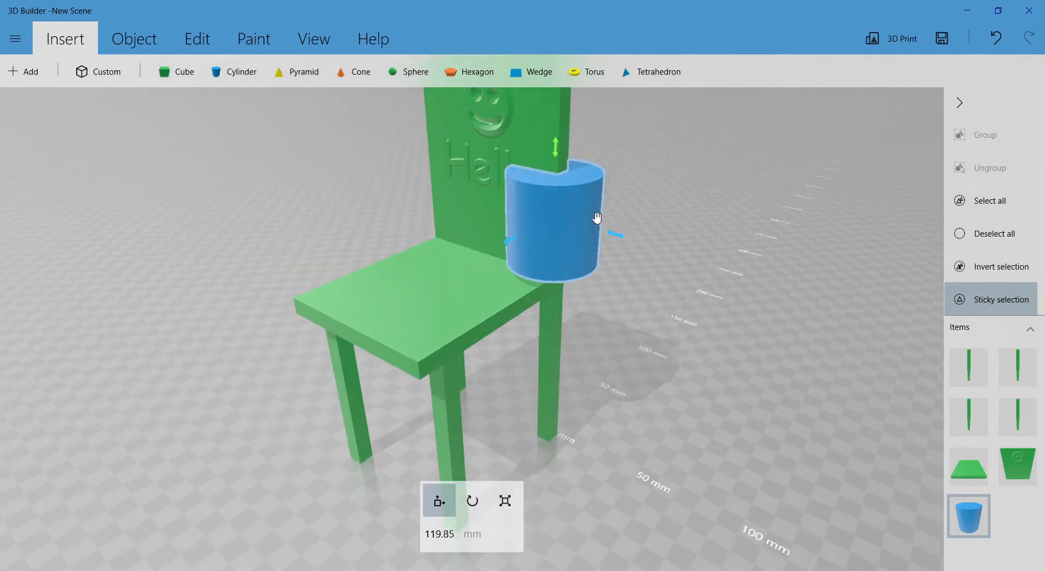
# Shrink the cylinder and rotate it to 90 degrees so that it lies horizontally, perpendicular to the backrest.
pyautogui.click(566, 219)
pyautogui.press('s')
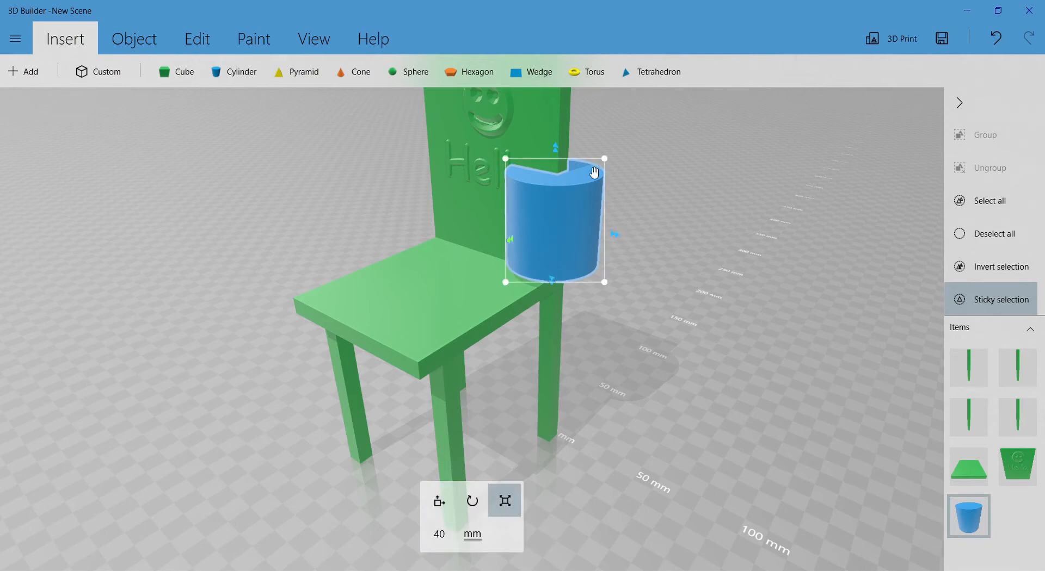
pyautogui.moveTo(593, 184); pyautogui.dragTo(533, 234)
pyautogui.press('r')
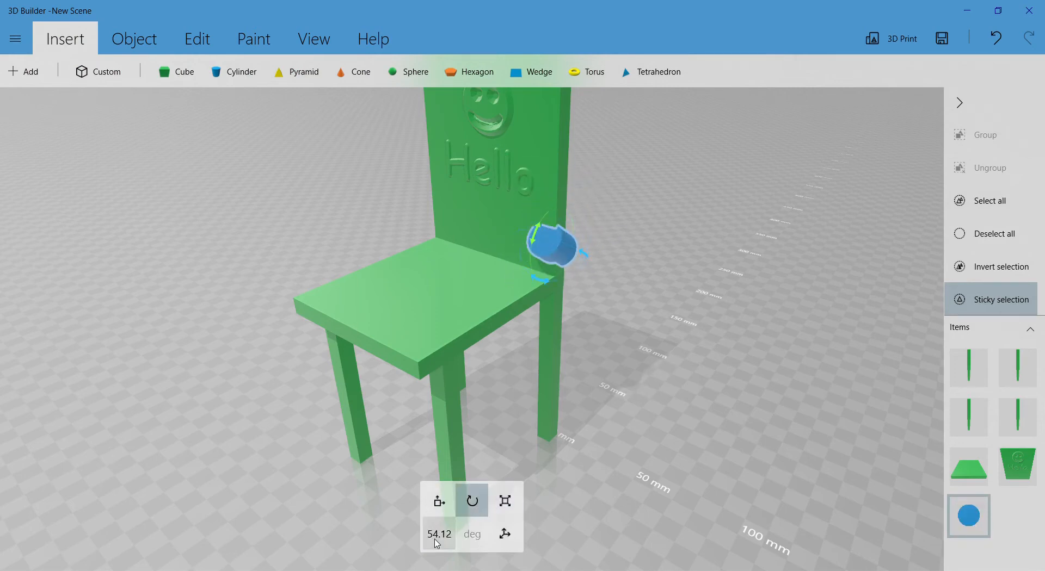
pyautogui.click(438, 536)
pyautogui.write('90')
pyautogui.press('Return')
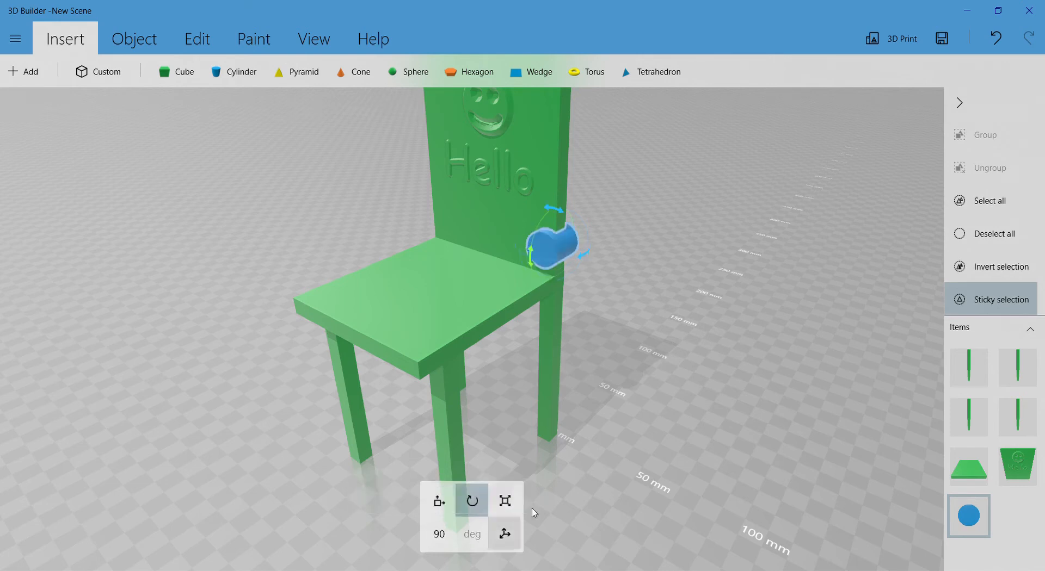
# Pull the cylinder forward, clear of the backrest, and raise it to about 161 mm.
pyautogui.moveTo(581, 380); pyautogui.dragTo(512, 313, button='right')
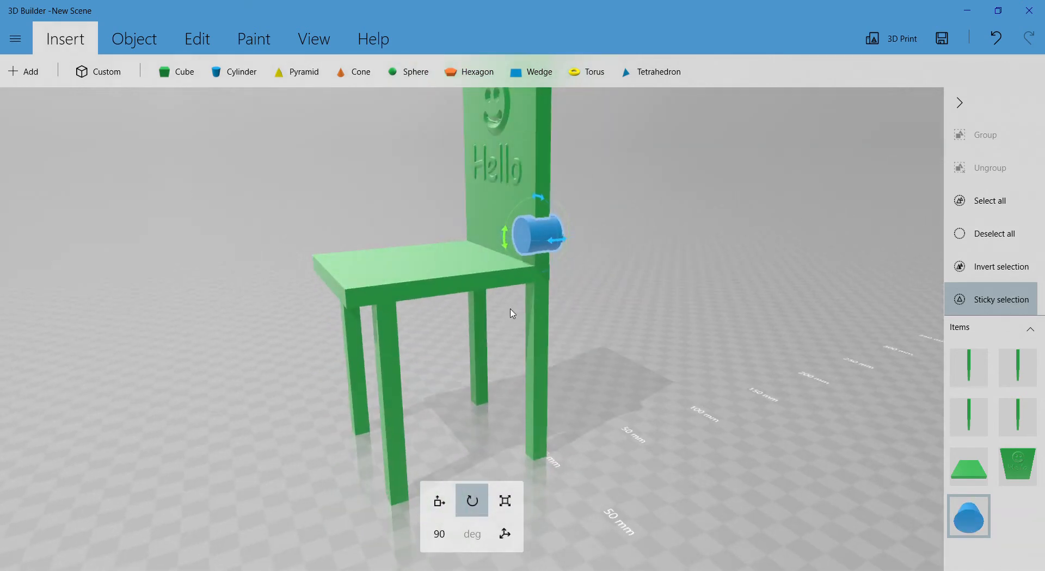
pyautogui.click(546, 242)
pyautogui.moveTo(507, 240); pyautogui.dragTo(422, 244)
pyautogui.moveTo(468, 275); pyautogui.dragTo(664, 299)
pyautogui.moveTo(542, 227); pyautogui.dragTo(540, 106)
pyautogui.moveTo(676, 184); pyautogui.dragTo(706, 259)
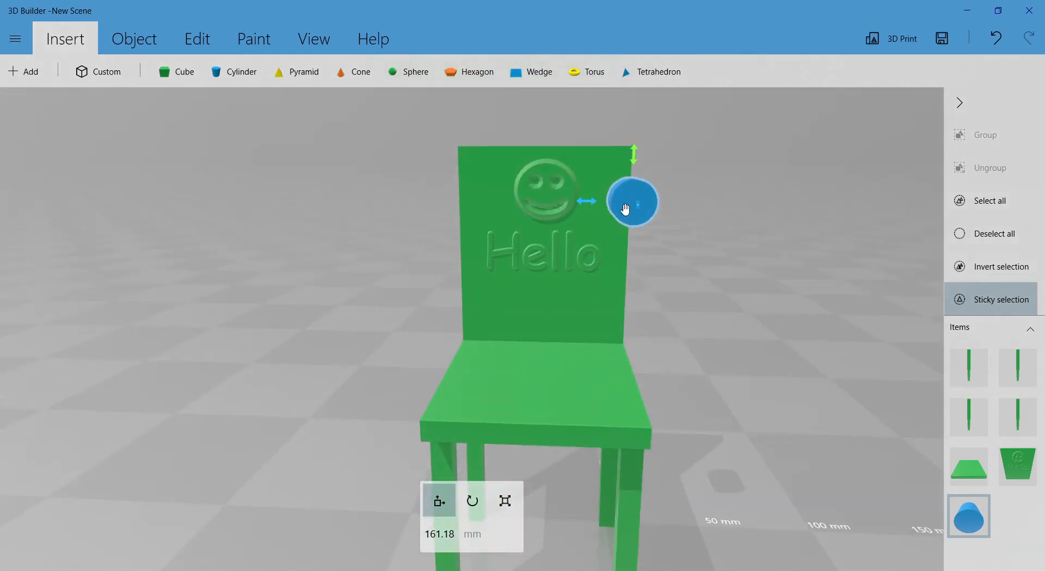
# Shift the cylinder sideways in front of the embossed smiley face and raise it to about 167 mm.
pyautogui.moveTo(596, 205); pyautogui.dragTo(485, 203)
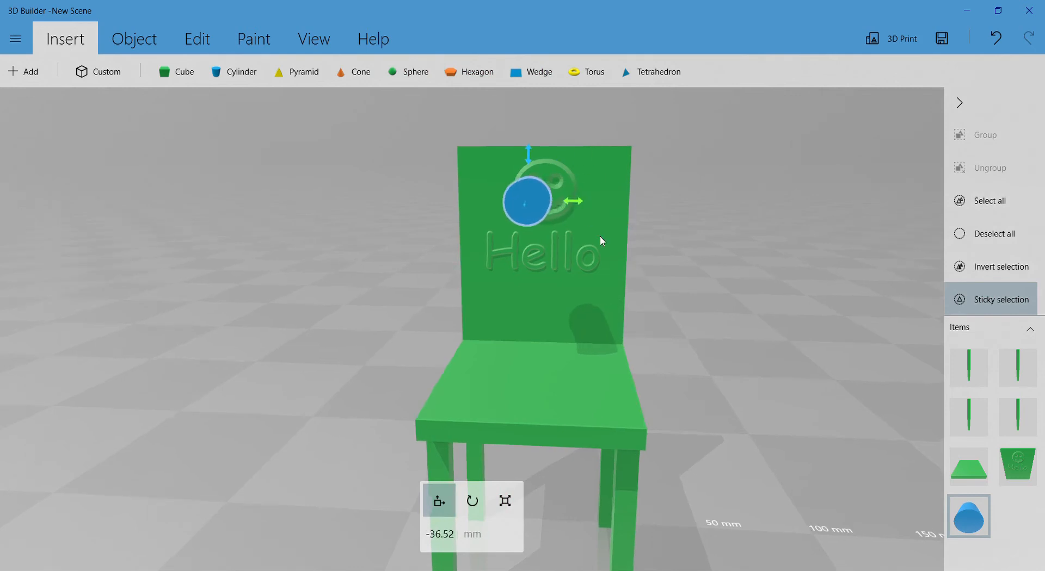
pyautogui.moveTo(631, 229); pyautogui.dragTo(477, 199)
pyautogui.moveTo(610, 207); pyautogui.dragTo(683, 217)
pyautogui.scroll(6, 684, 217)
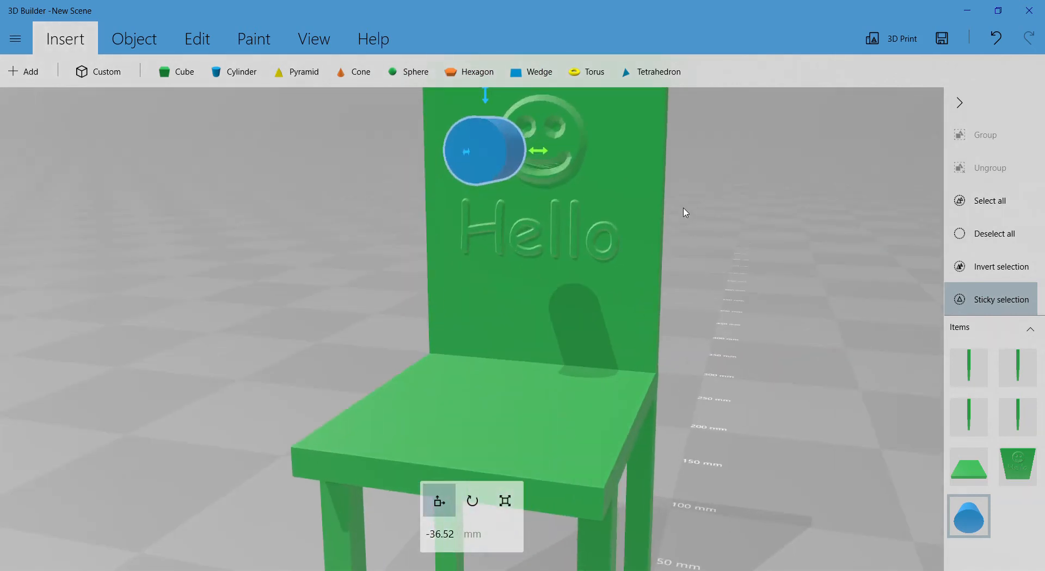
pyautogui.moveTo(662, 294); pyautogui.dragTo(702, 284)
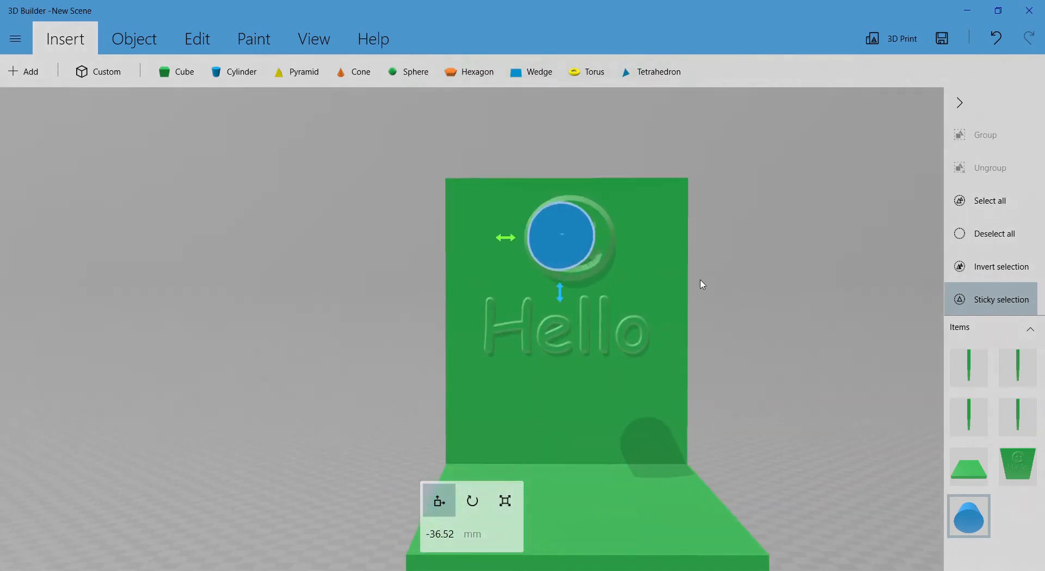
pyautogui.moveTo(574, 259); pyautogui.dragTo(589, 223)
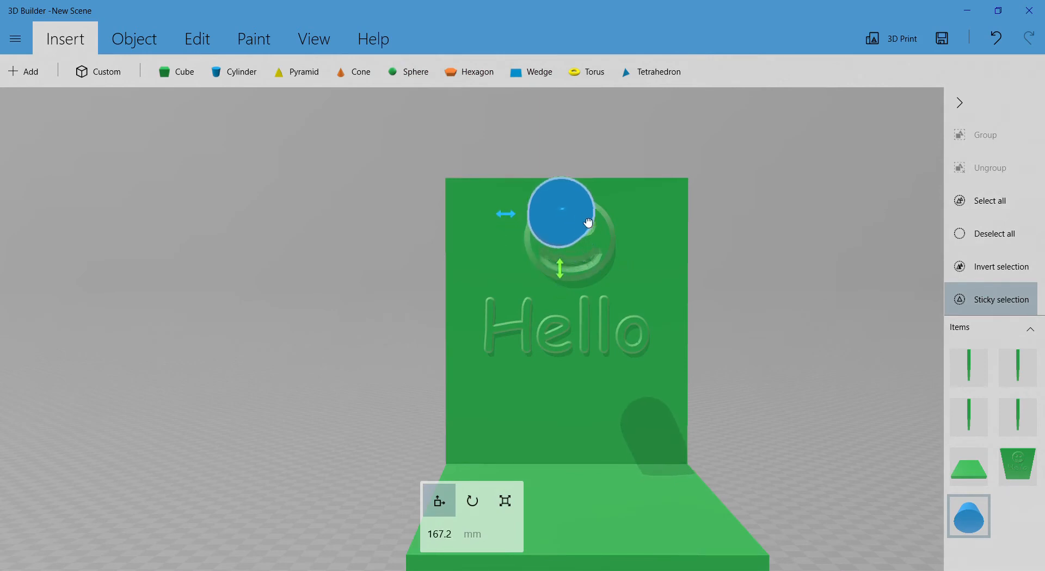
# Scale the cylinder down to a smaller diameter in front of the smiley face.
pyautogui.press('s')
pyautogui.press('r')
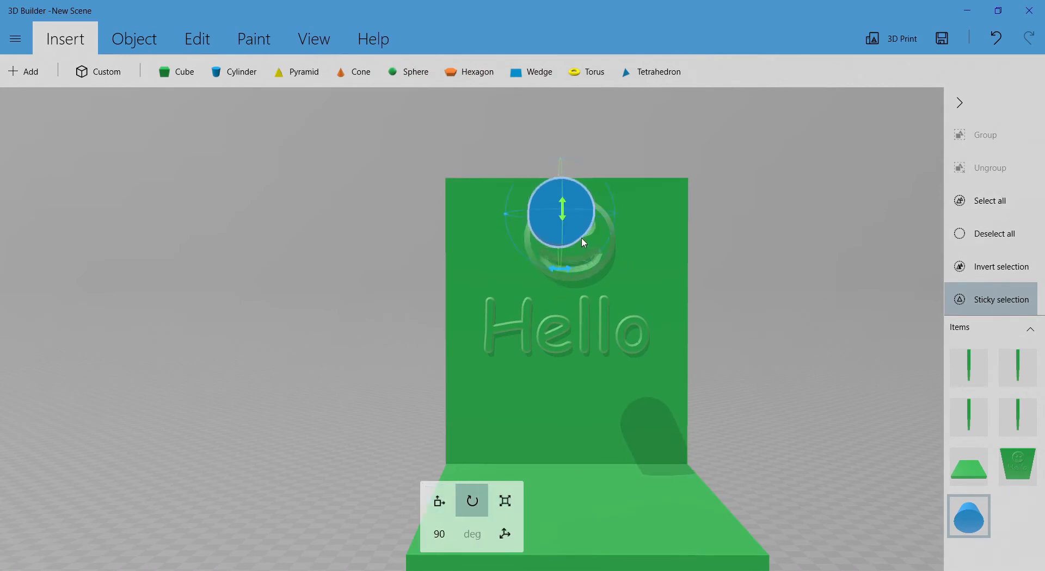
pyautogui.press('m')
pyautogui.press('s')
pyautogui.moveTo(533, 180); pyautogui.dragTo(555, 193)
# Stretch the cylinder lengthwise through the smiley face and out behind the backrest, to about 116 mm long.
pyautogui.moveTo(684, 294); pyautogui.dragTo(435, 311)
pyautogui.press('m')
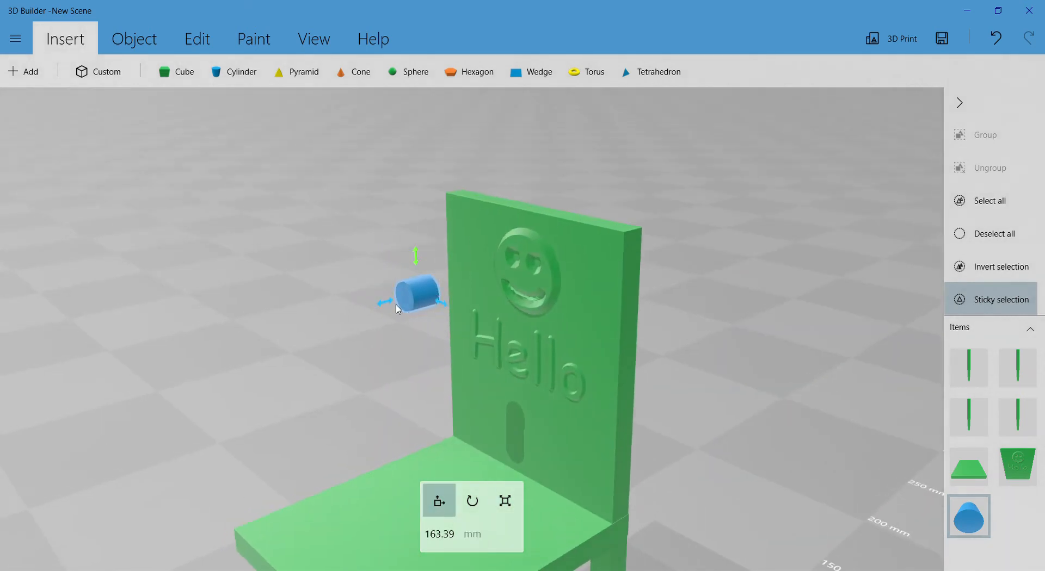
pyautogui.press('s')
pyautogui.moveTo(665, 278)
pyautogui.mouseDown()
pyautogui.moveTo(459, 296)
pyautogui.moveTo(394, 282)
pyautogui.moveTo(670, 267)
pyautogui.moveTo(658, 266)
pyautogui.mouseUp()
pyautogui.moveTo(532, 384); pyautogui.dragTo(825, 348)
pyautogui.moveTo(737, 327); pyautogui.dragTo(430, 221)
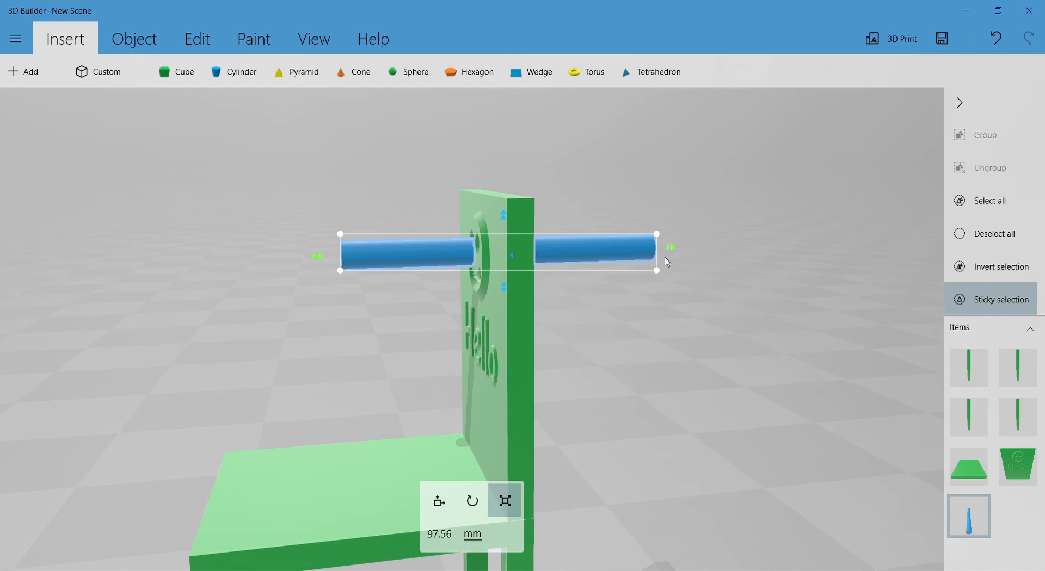
pyautogui.moveTo(679, 252); pyautogui.dragTo(727, 244)
pyautogui.moveTo(722, 354); pyautogui.dragTo(569, 277)
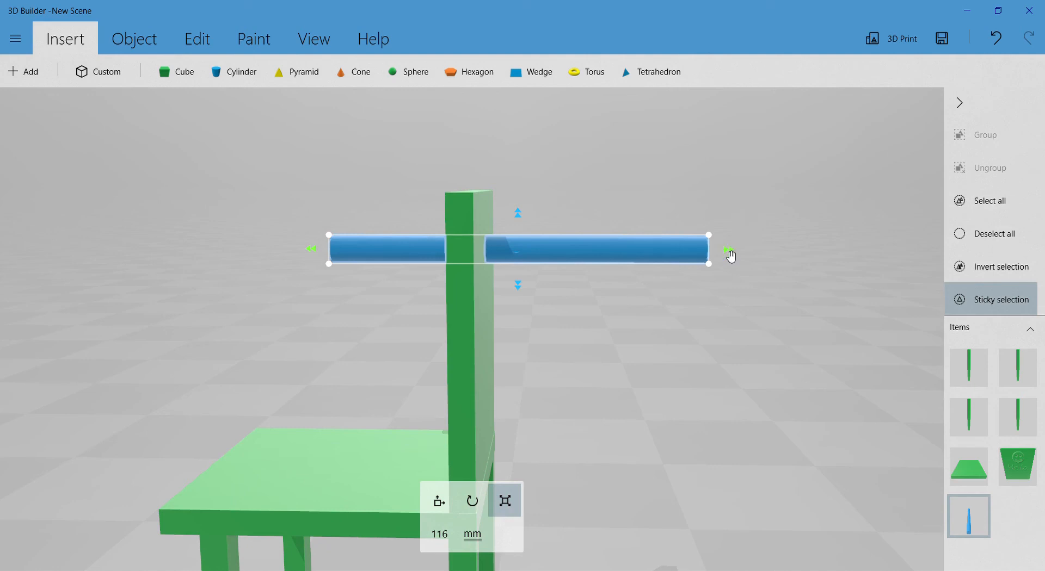
# Readjust the cylinder's length to about 127 mm, keeping it passing fully through the backrest.
pyautogui.moveTo(725, 252); pyautogui.dragTo(518, 270)
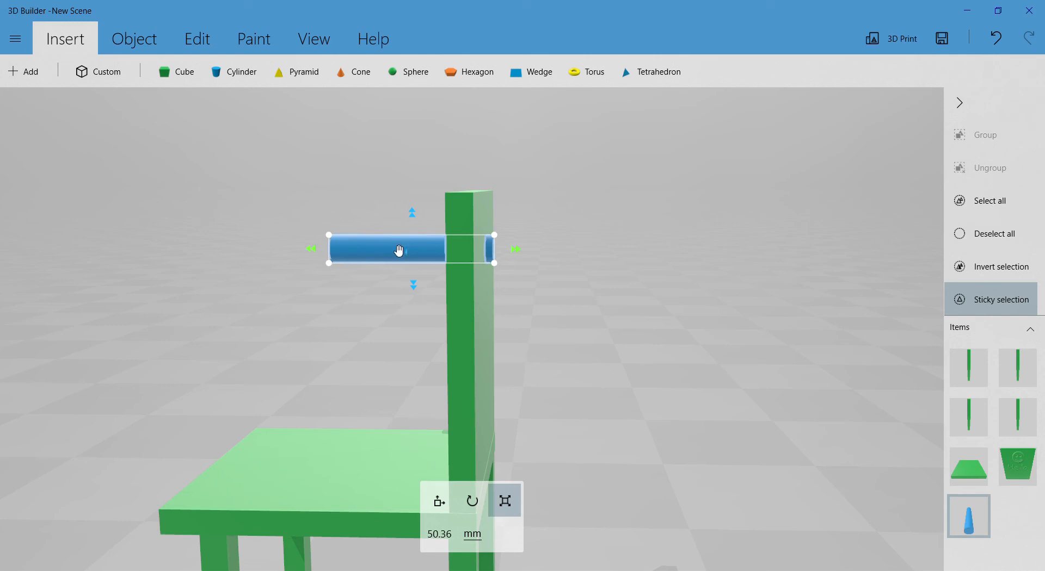
pyautogui.click(511, 257)
pyautogui.scroll(2, 517, 257)
pyautogui.click(351, 231)
pyautogui.moveTo(508, 235); pyautogui.dragTo(827, 239)
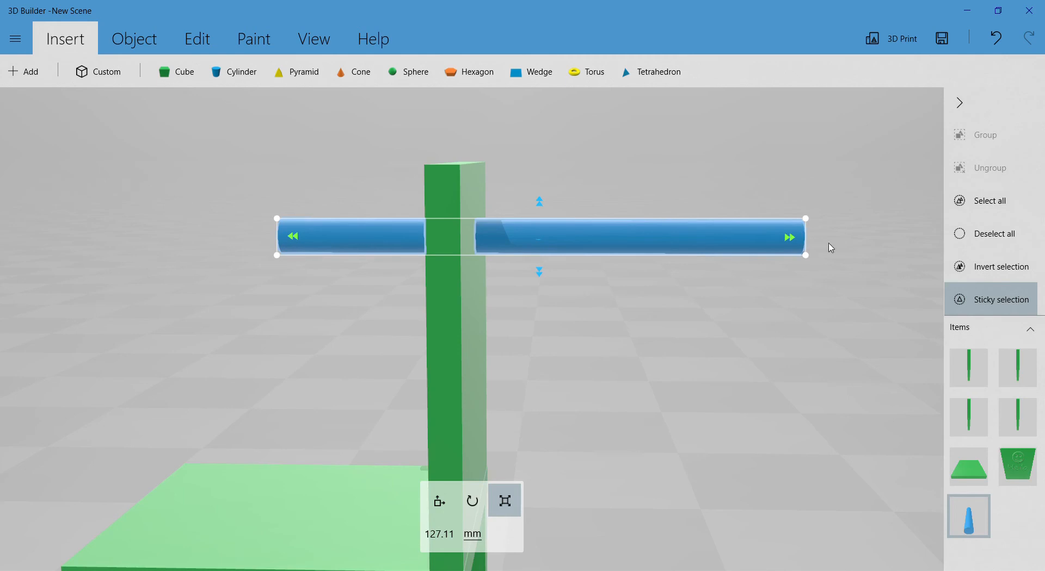
# Subtract the cylinder from the backrest to cut a round hole through the smiley face.
pyautogui.moveTo(664, 390); pyautogui.dragTo(742, 376)
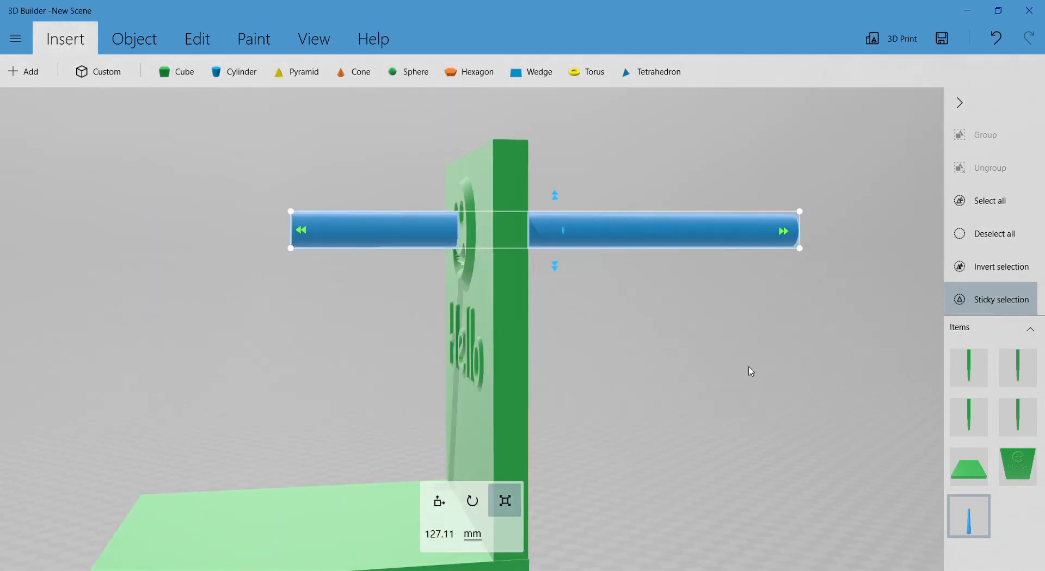
pyautogui.moveTo(634, 331); pyautogui.dragTo(502, 245)
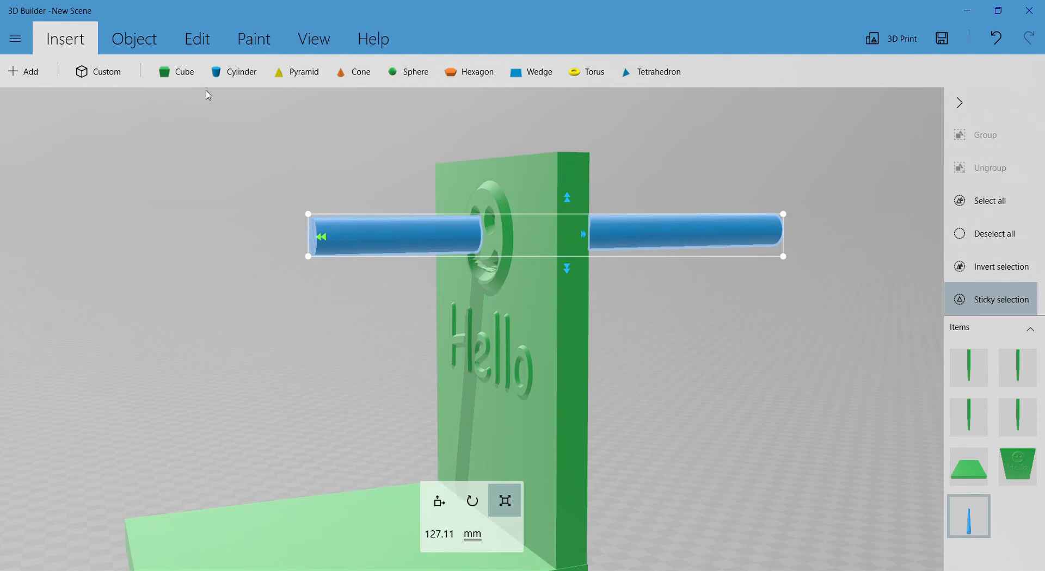
pyautogui.click(205, 38)
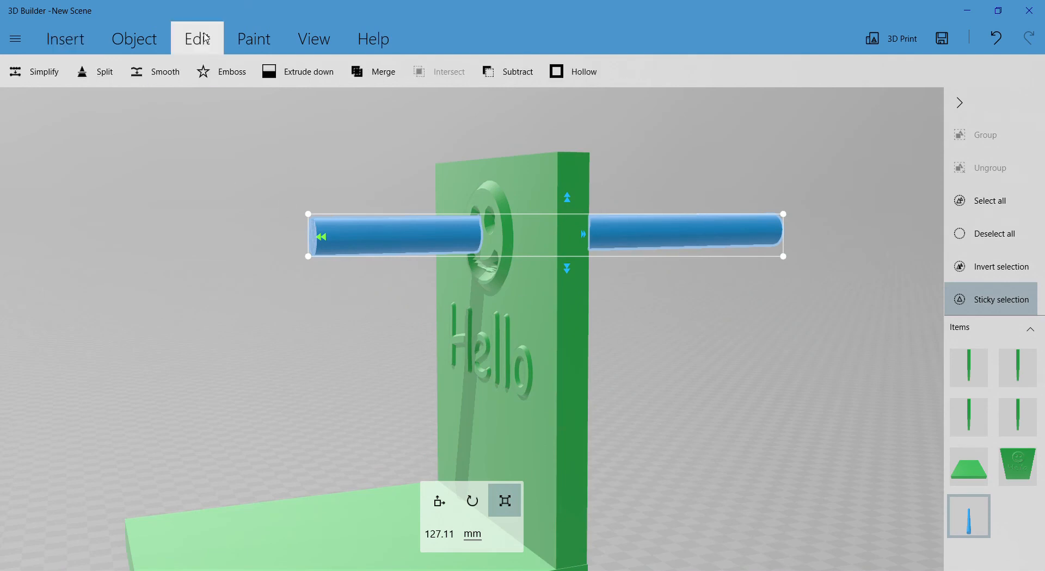
pyautogui.click(499, 74)
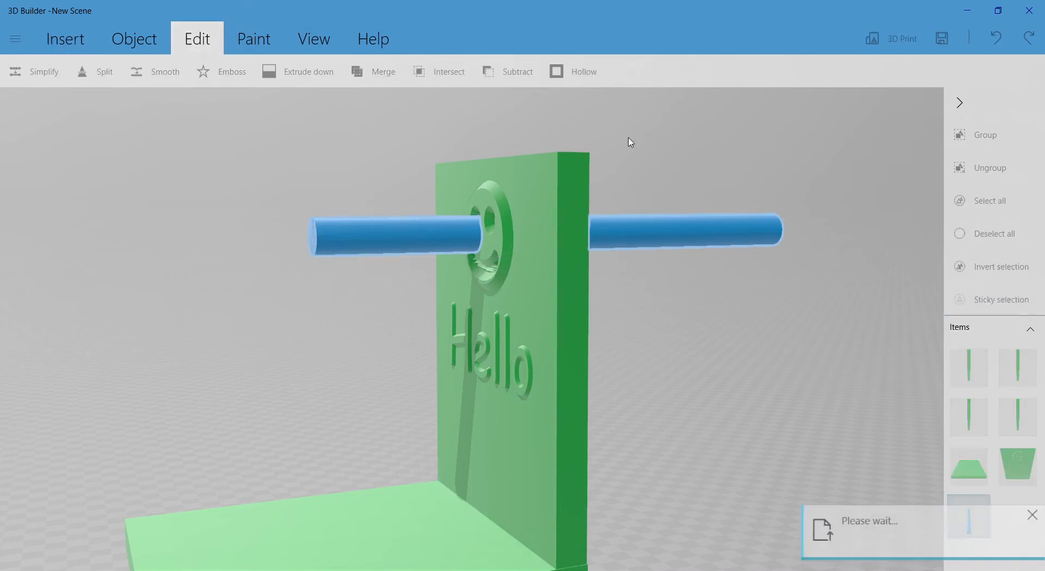
# Examine the hole cut through the backrest up close from the front and from behind.
pyautogui.moveTo(667, 368); pyautogui.dragTo(849, 363)
pyautogui.moveTo(811, 310); pyautogui.dragTo(835, 329)
pyautogui.moveTo(834, 329); pyautogui.dragTo(732, 352, button='right')
pyautogui.scroll(8, 609, 266)
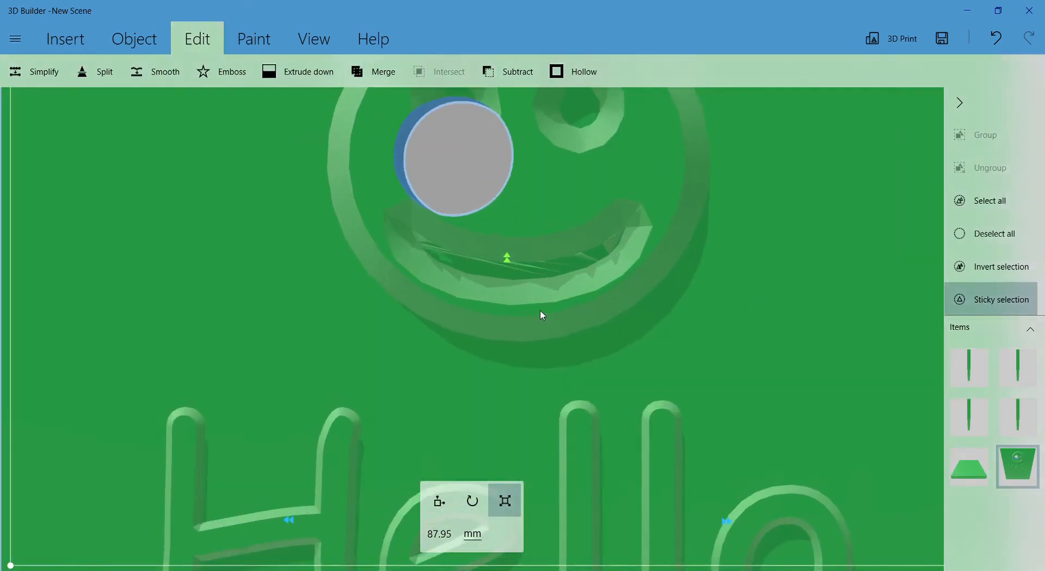
pyautogui.moveTo(540, 310); pyautogui.dragTo(481, 317, button='right')
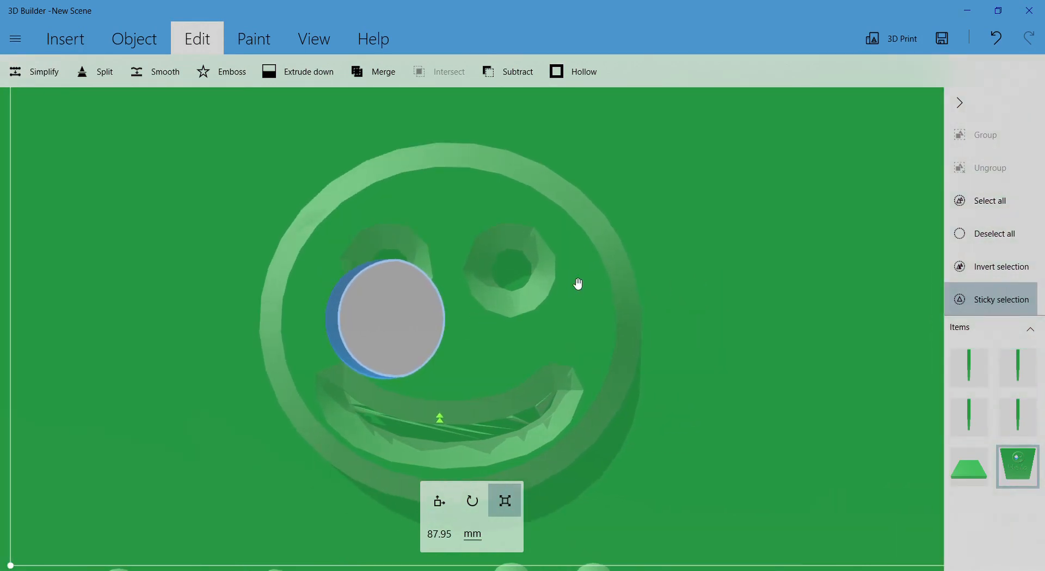
pyautogui.scroll(-10, 634, 311)
pyautogui.moveTo(808, 308); pyautogui.dragTo(185, 357)
pyautogui.click(184, 357)
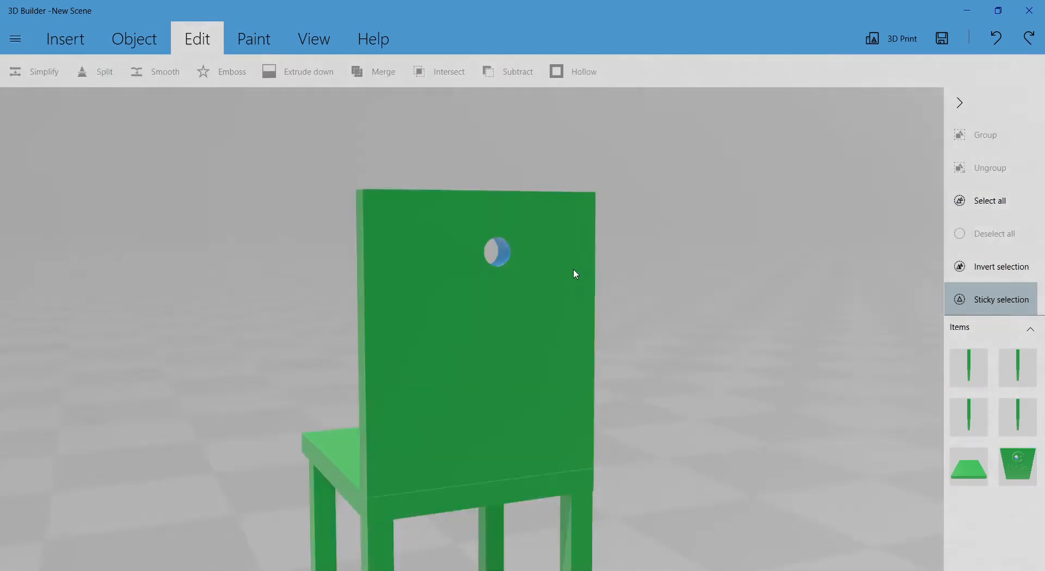